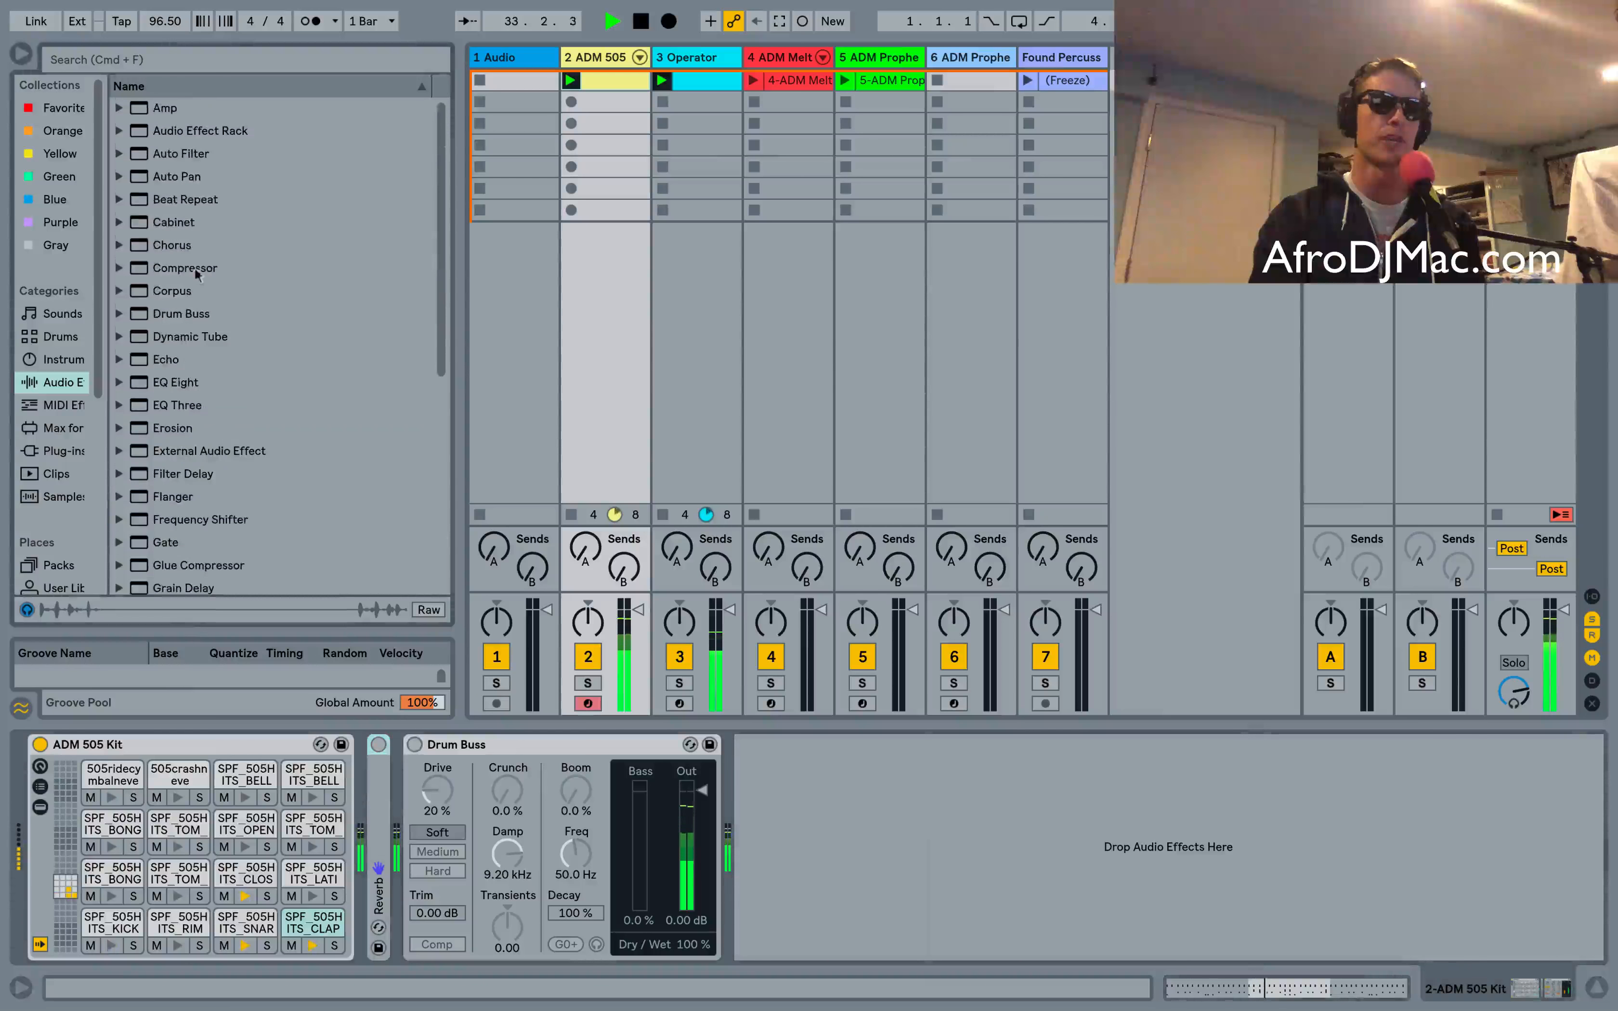
Switch on the Drum Buss device on the ADM 505 Kit track and toggle it to compare bypassed and processed sound
left_click(175, 314)
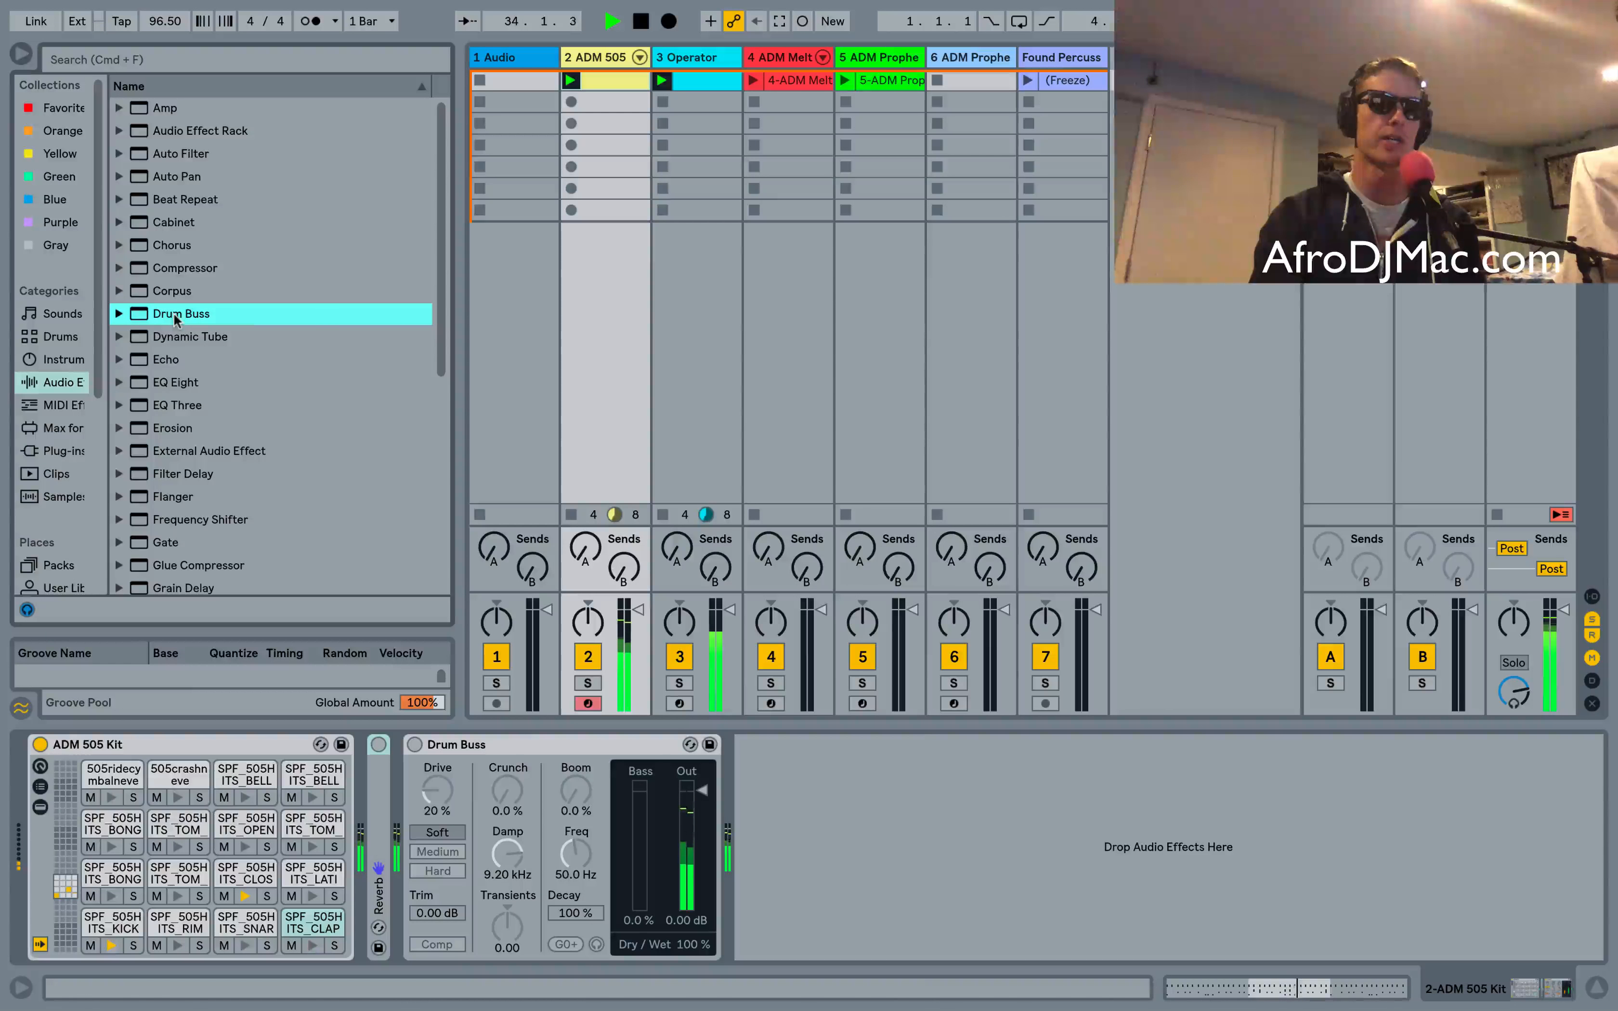
left_click(497, 746)
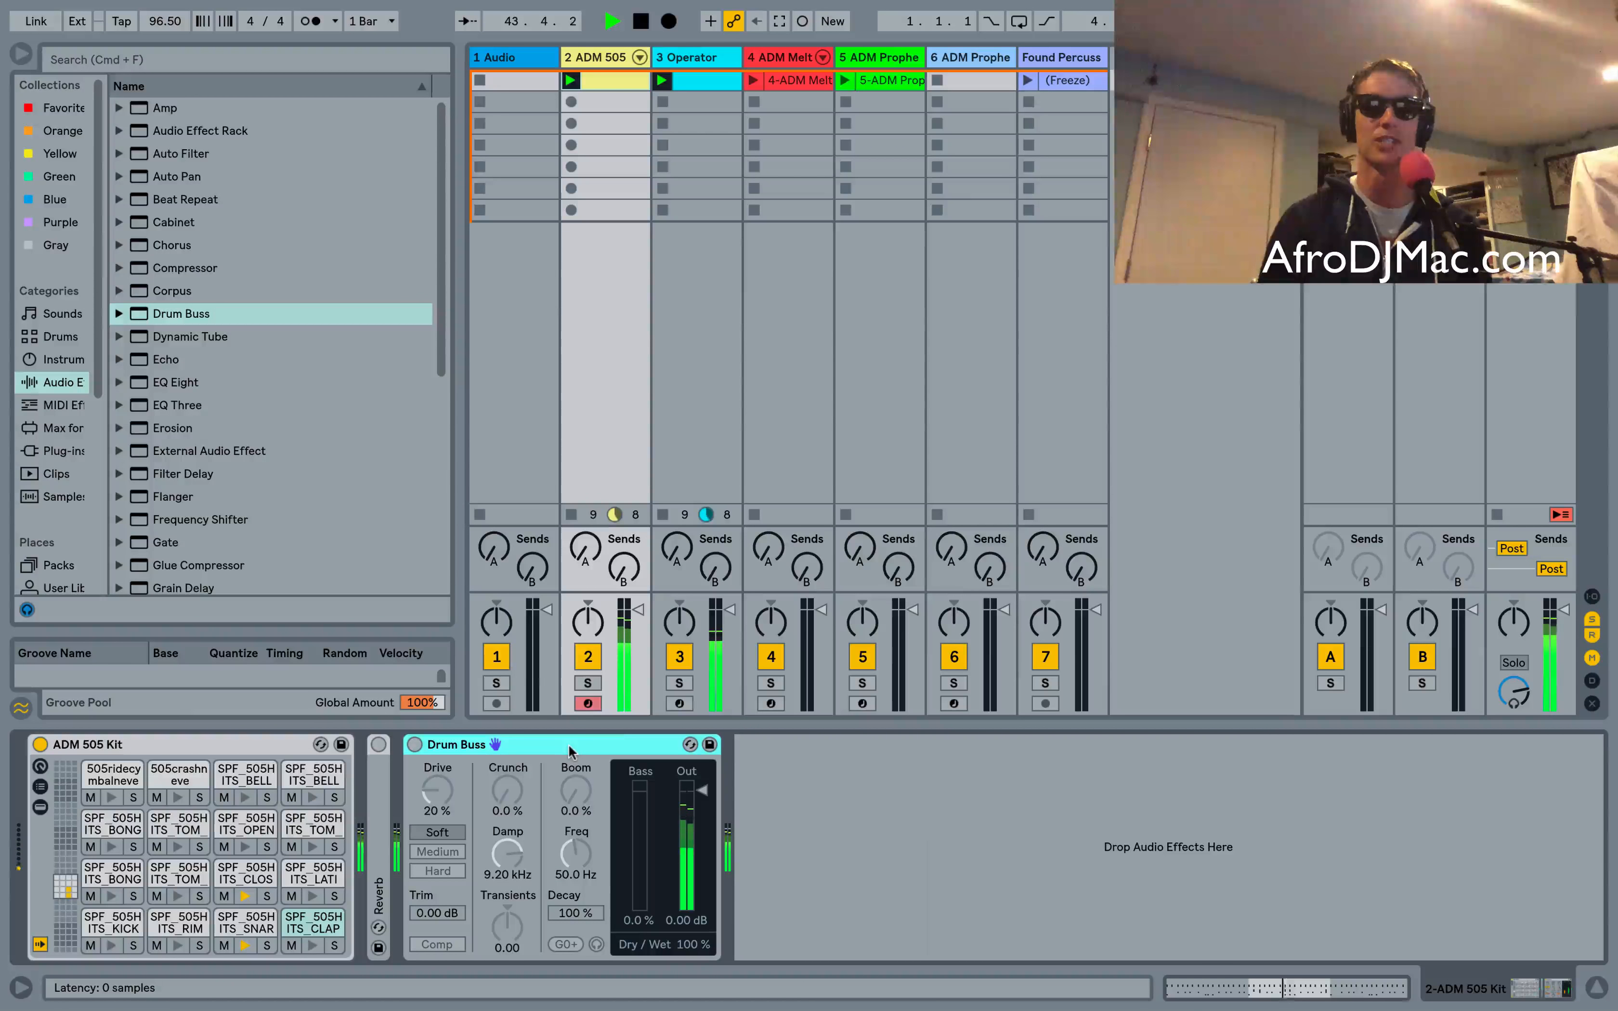
left_click(415, 745)
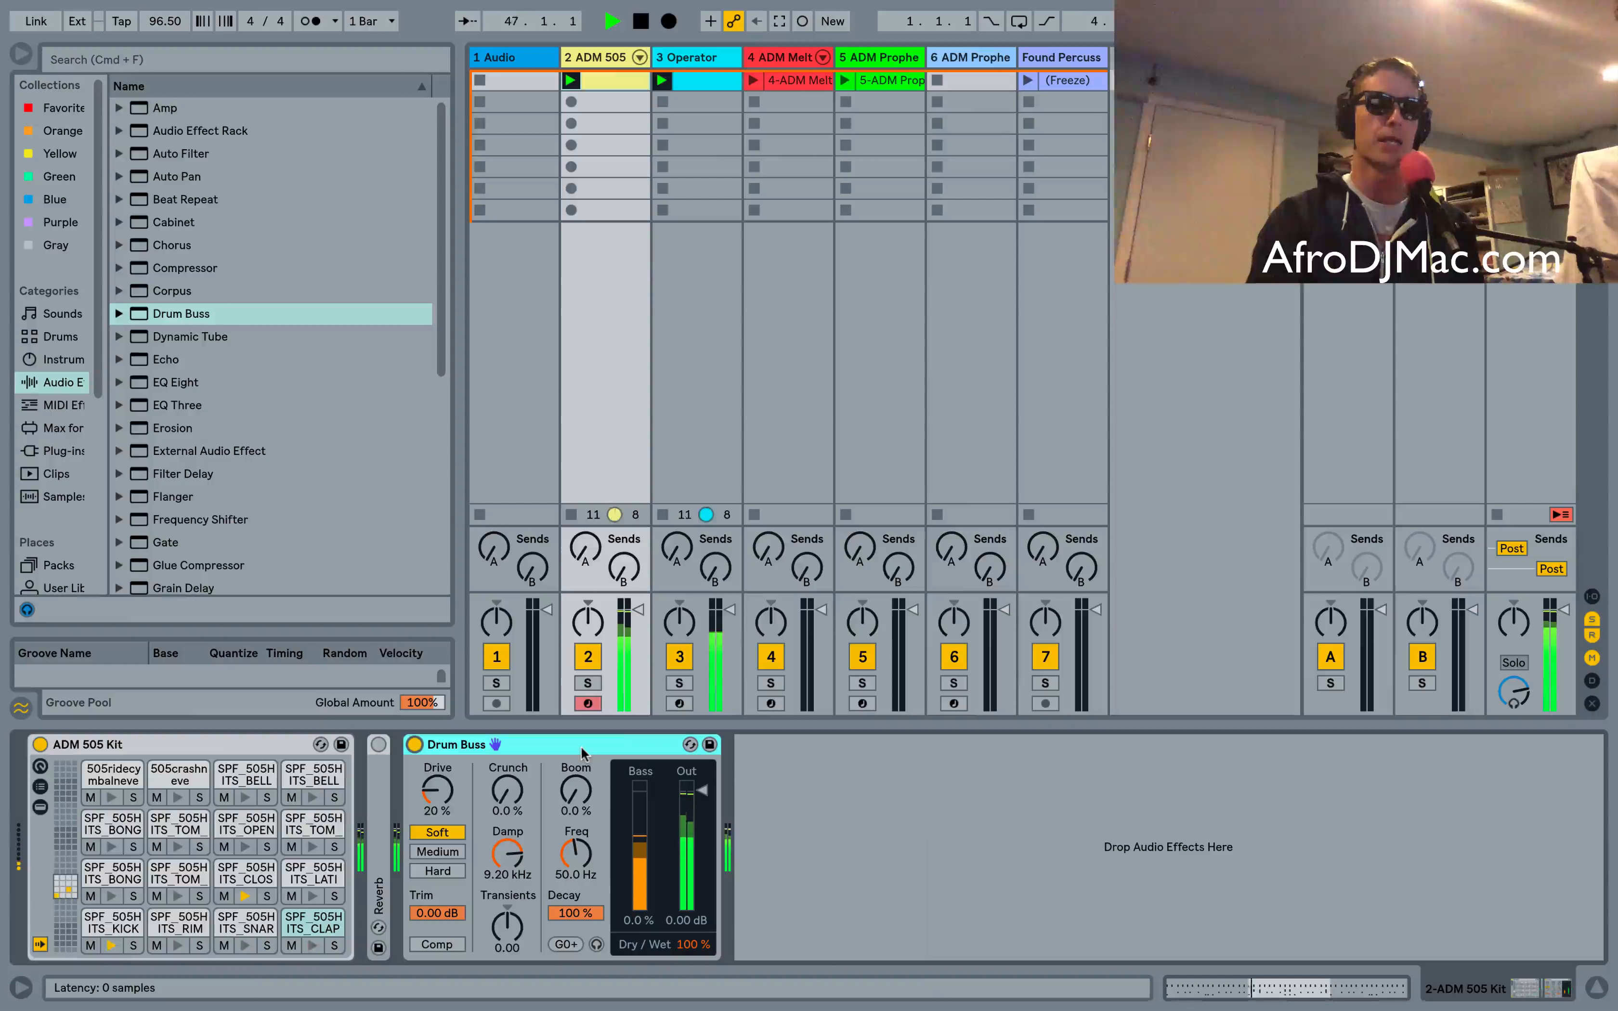
left_click(415, 744)
left_click(414, 744)
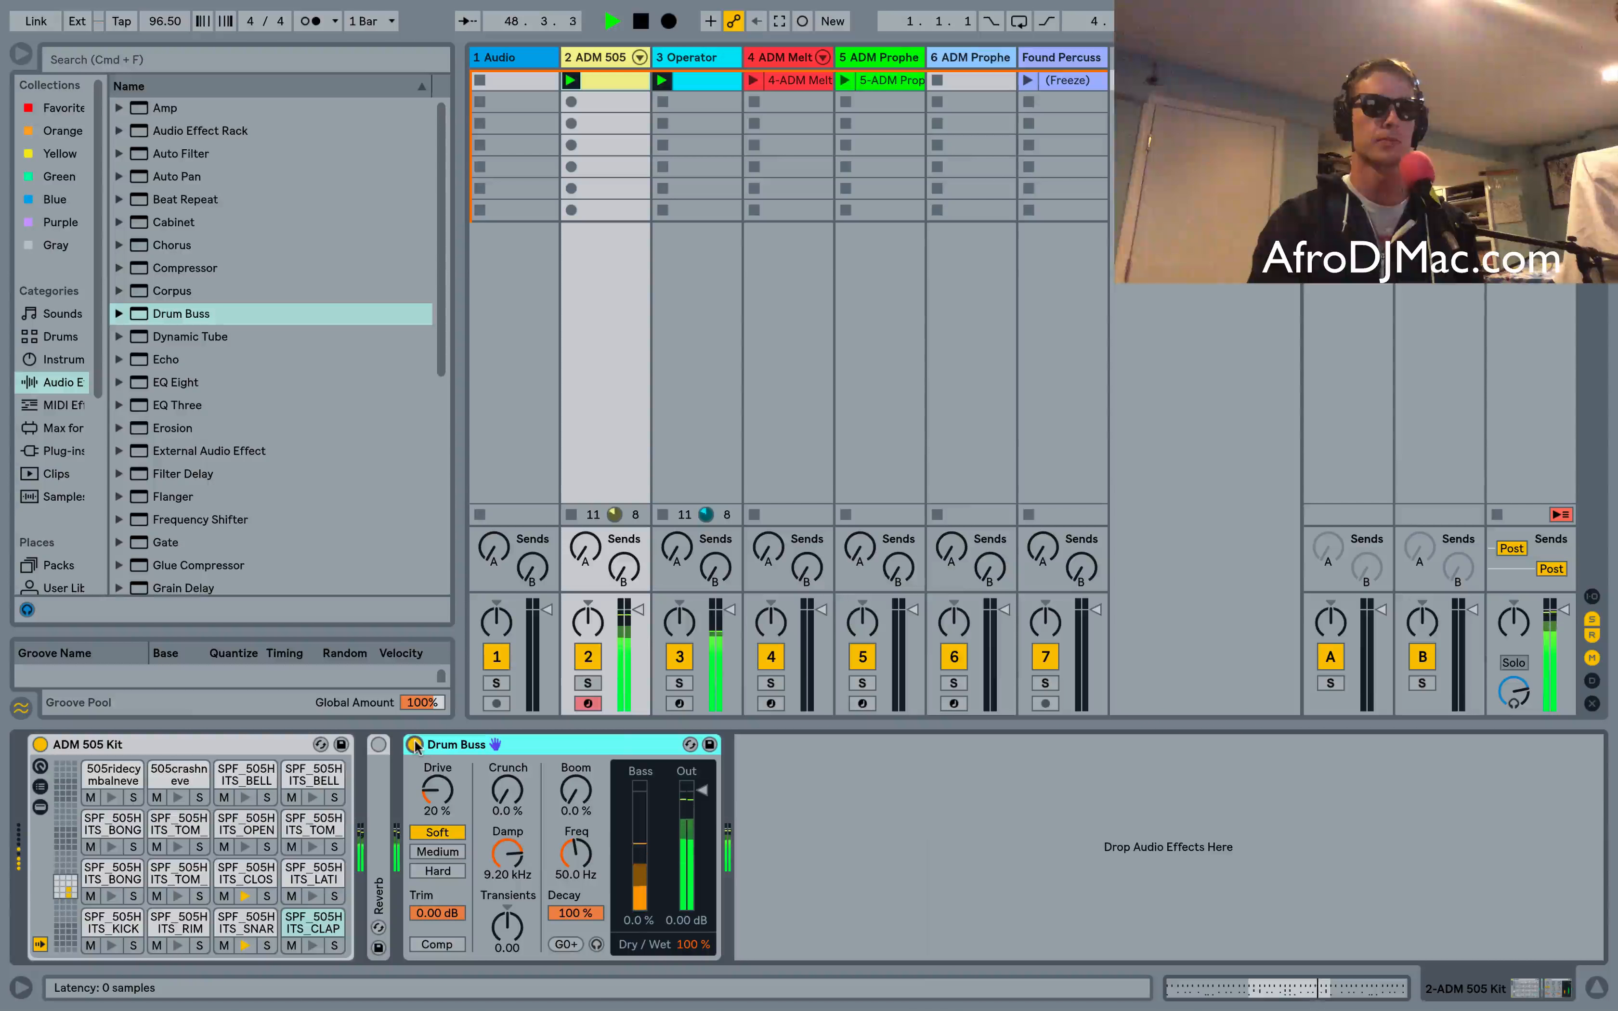
Adjust Drum Buss Drive while trying Medium and then Hard mode, setting Drive to 100%
left_click(440, 791)
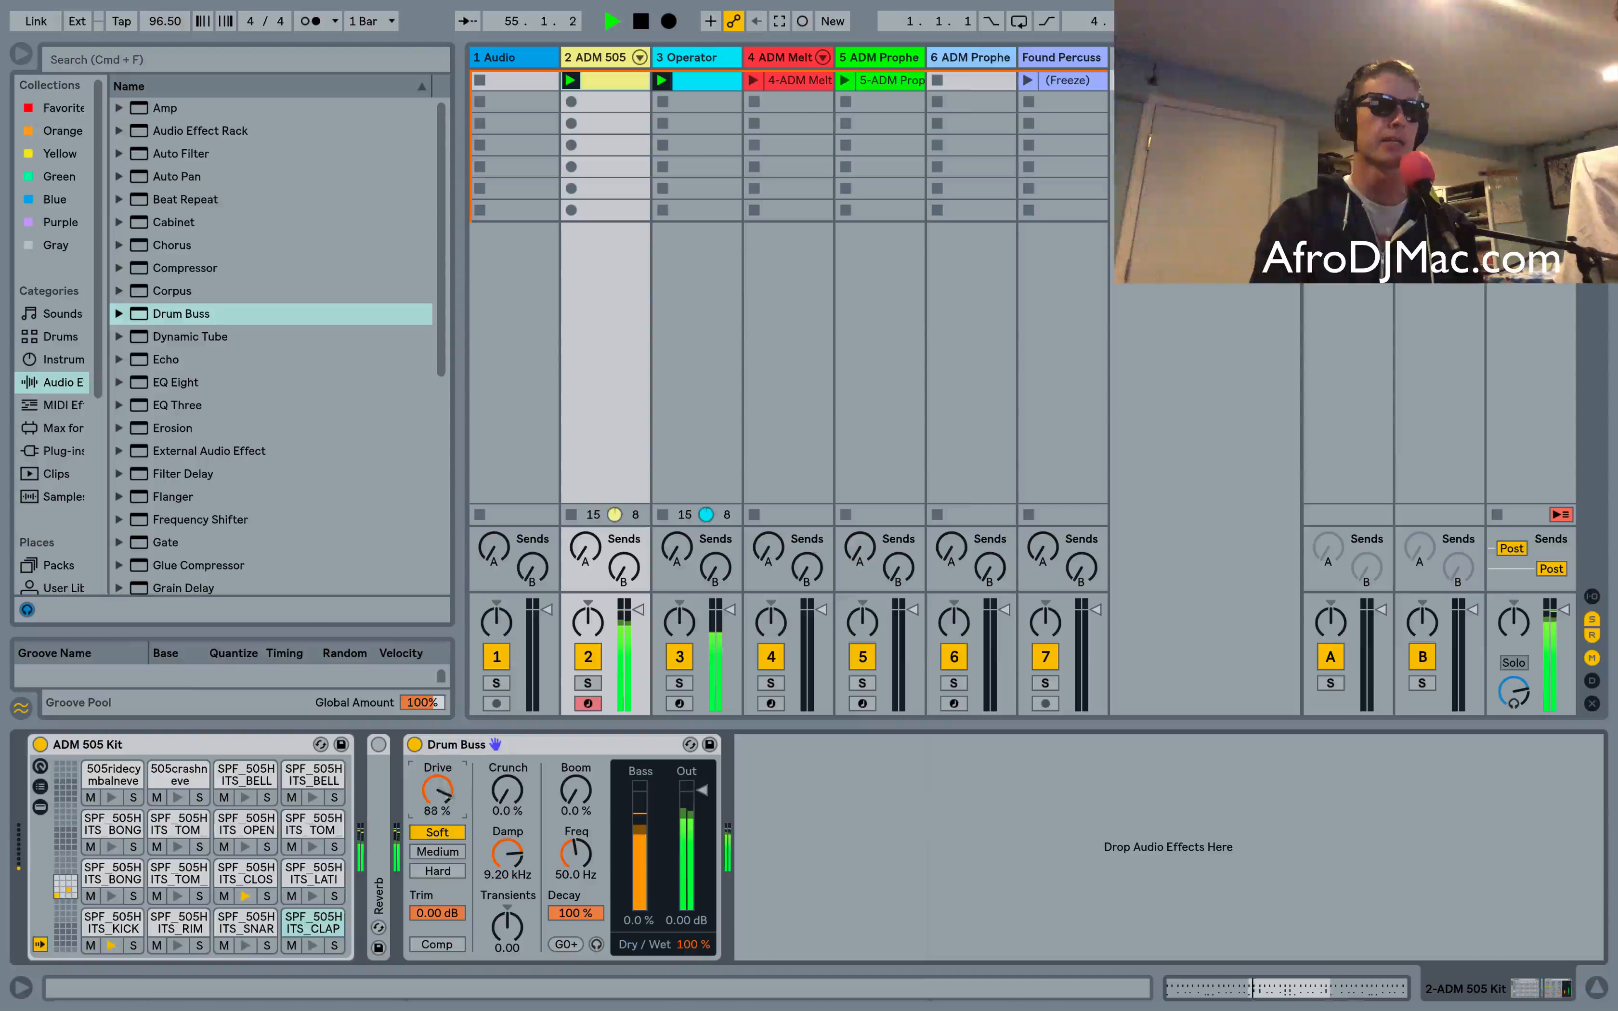
left_click(439, 853)
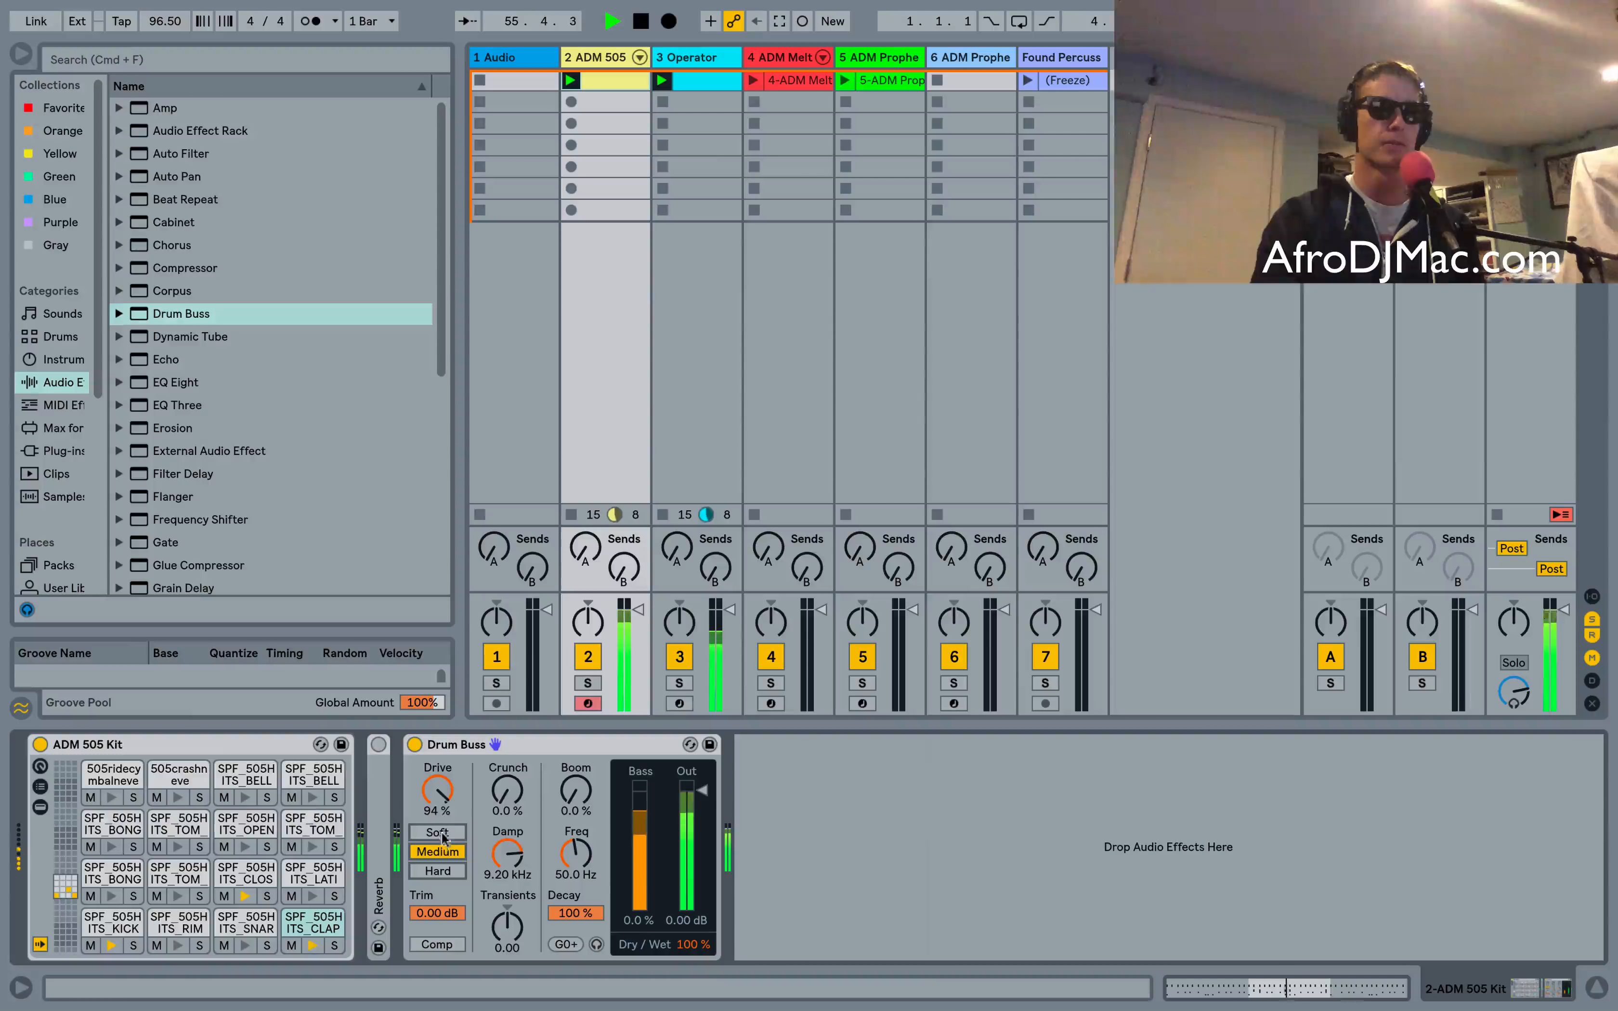
left_click_drag(444, 797, 444, 823)
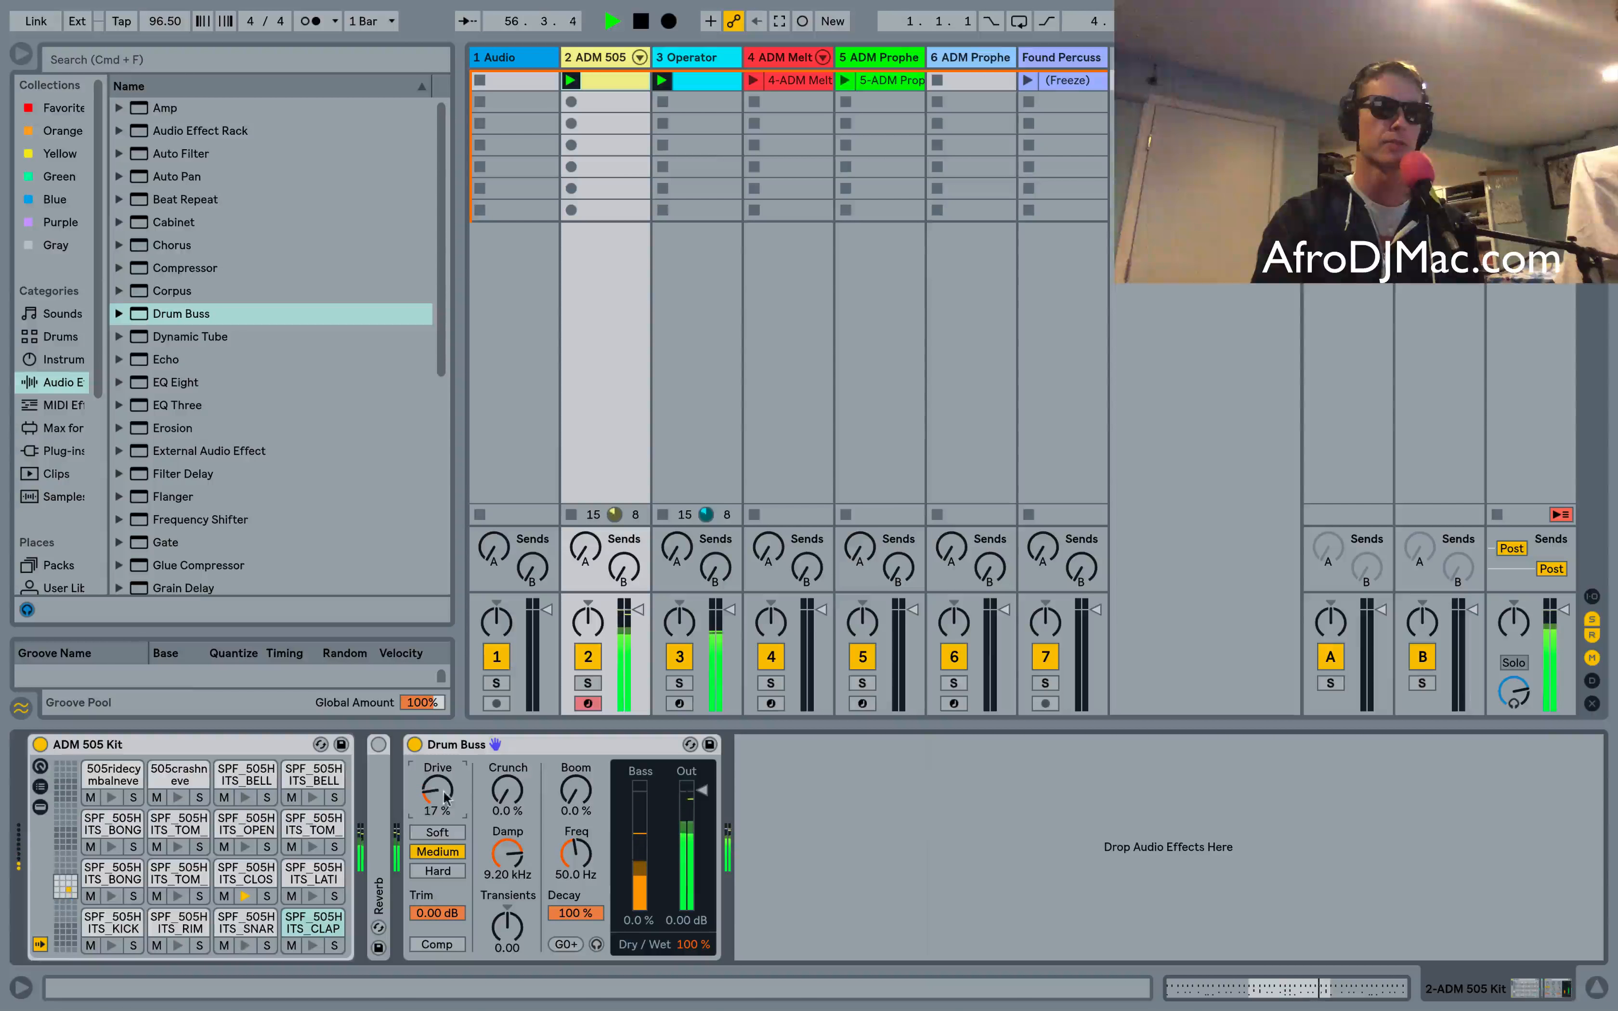
left_click(438, 871)
left_click_drag(438, 791, 437, 787)
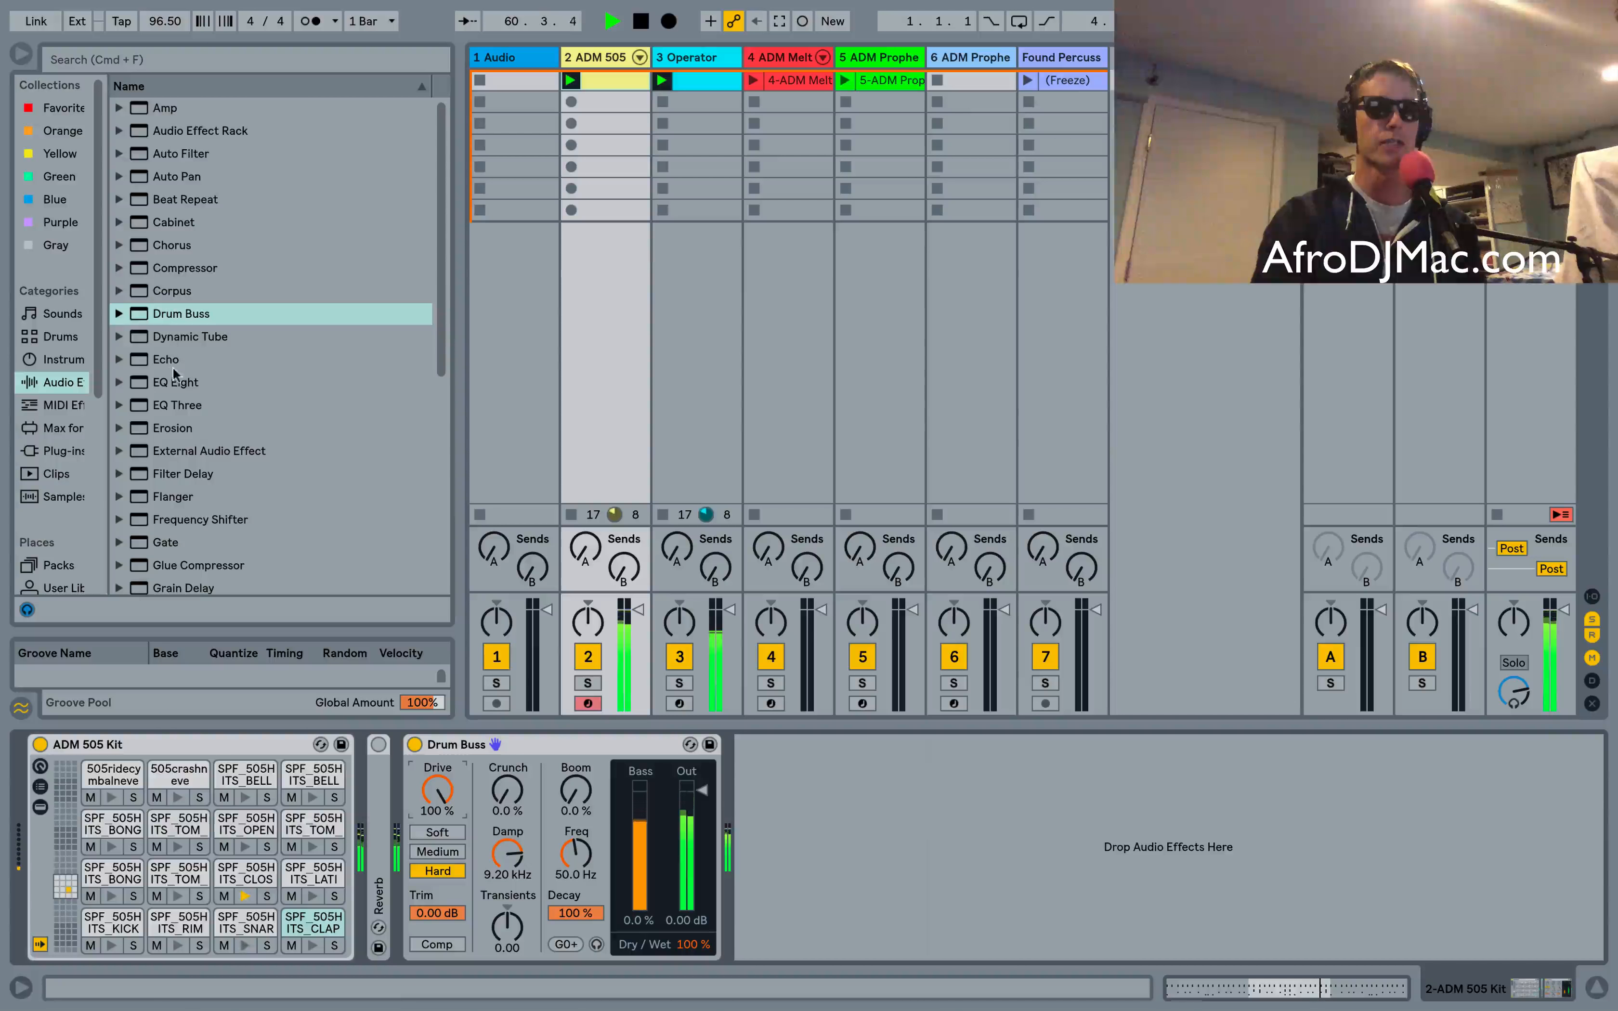
Add EQ Eight after Drum Buss and enlarge its spectrum analyzer to fill the main view
left_click_drag(174, 376, 924, 813)
left_click(764, 744)
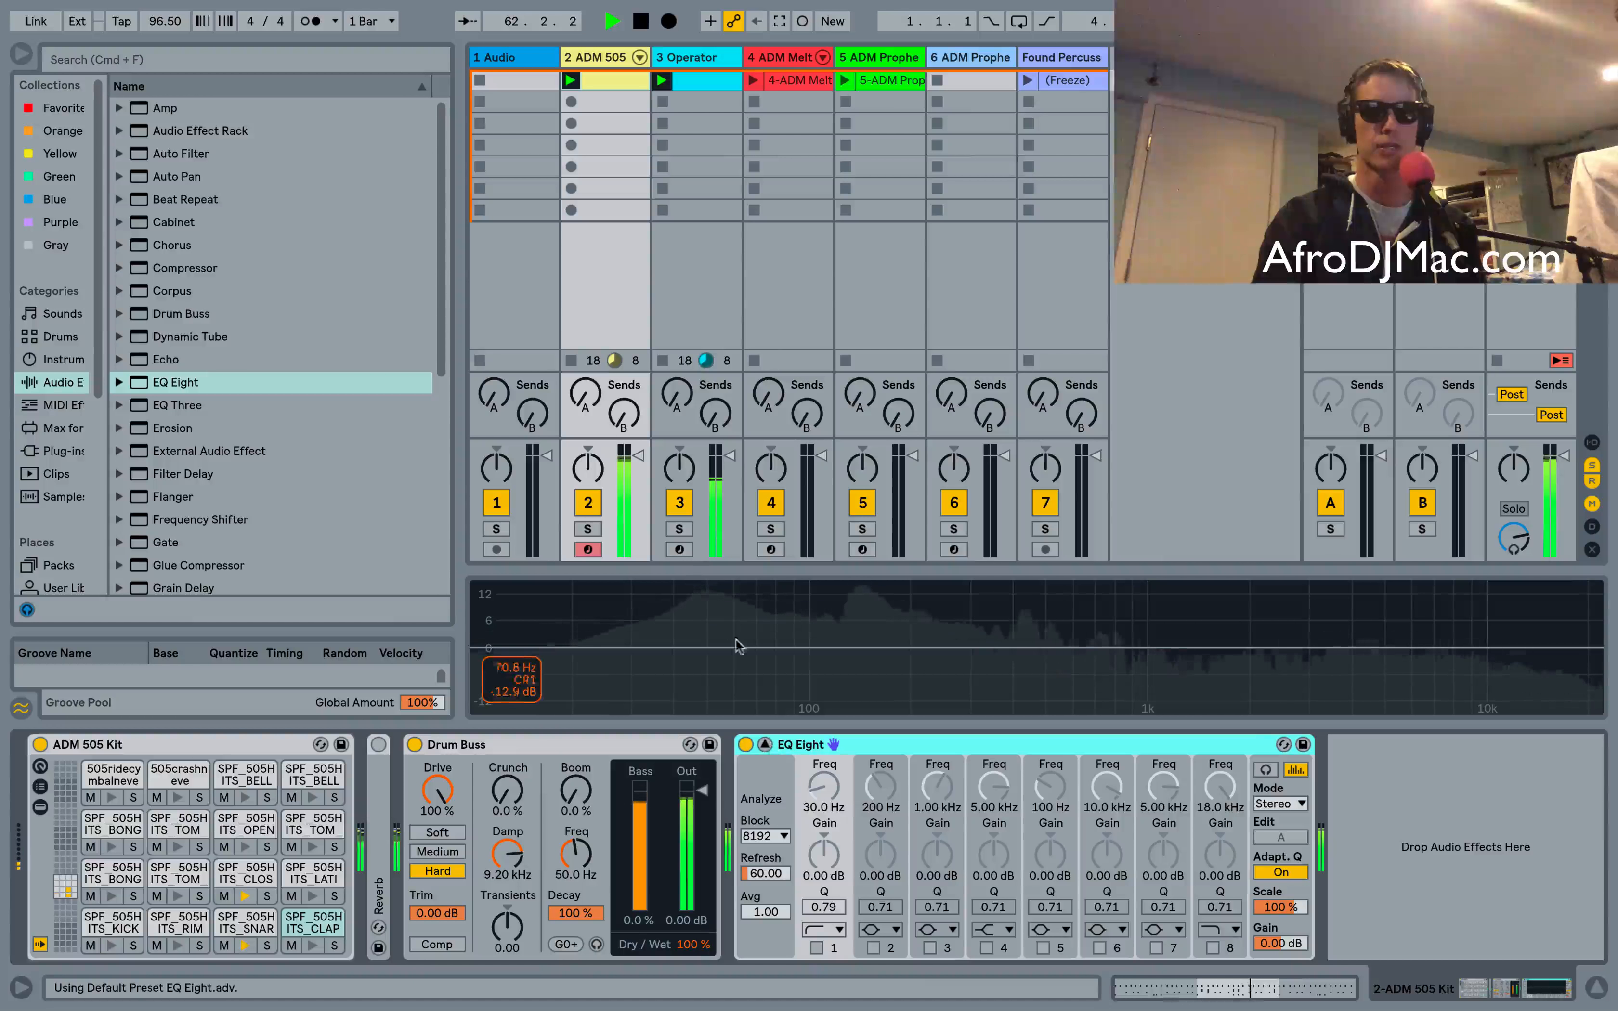
left_click_drag(675, 568, 648, 286)
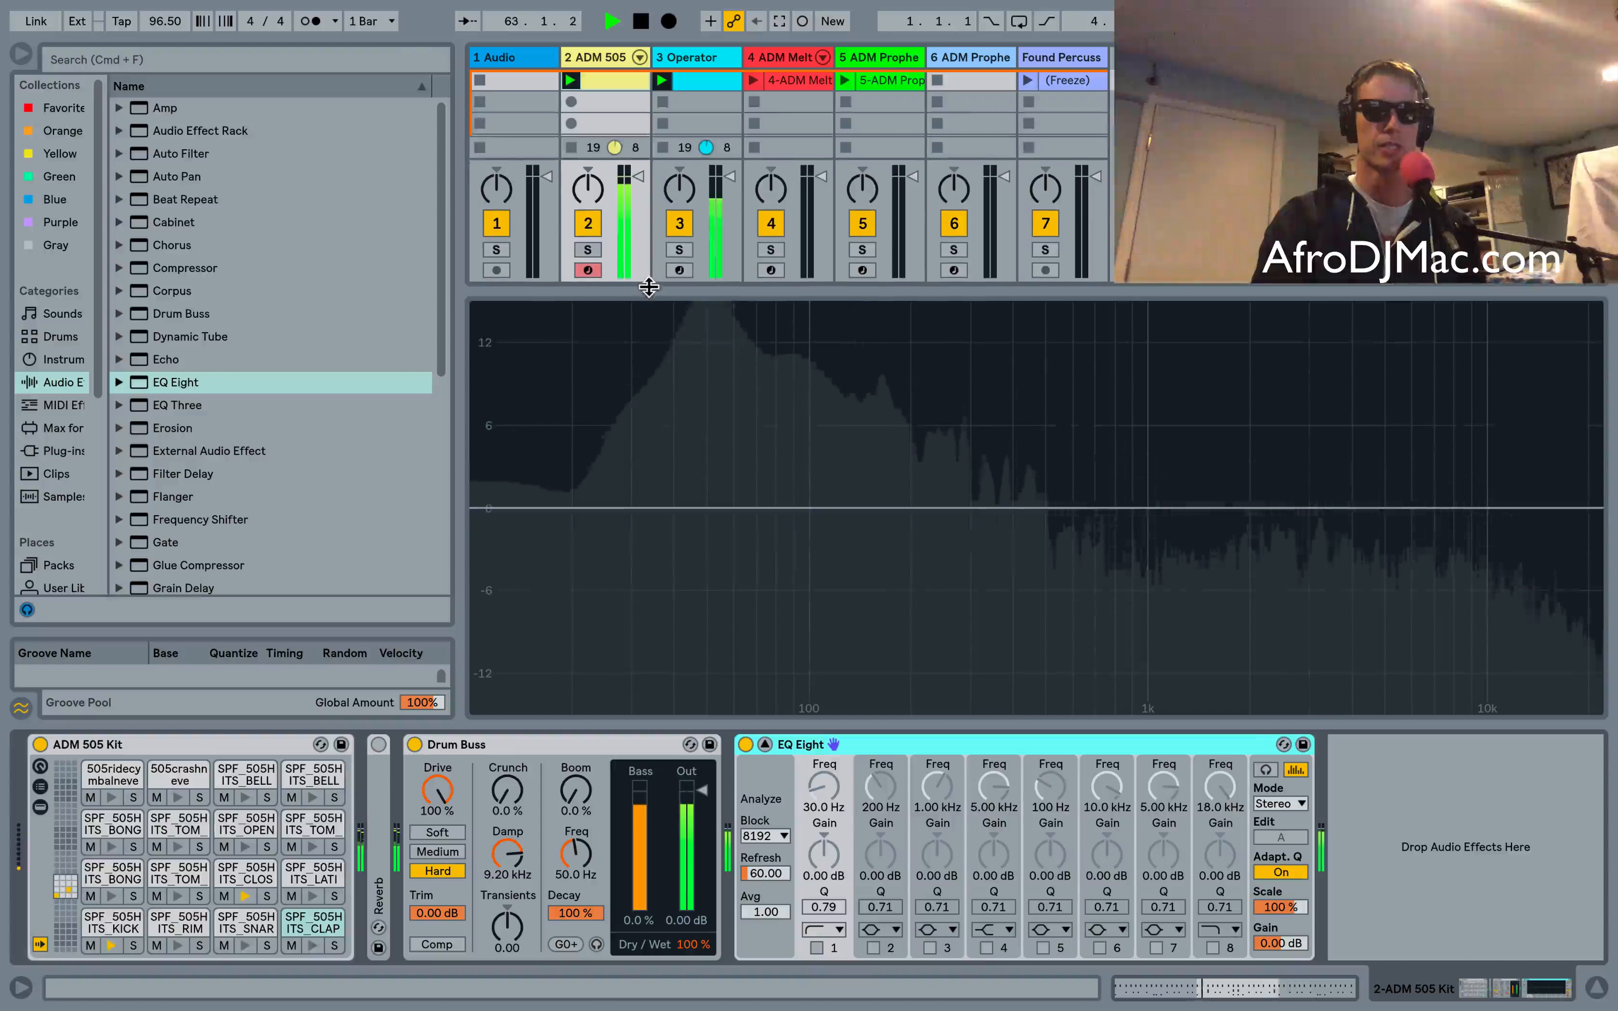
key("super+alt+b")
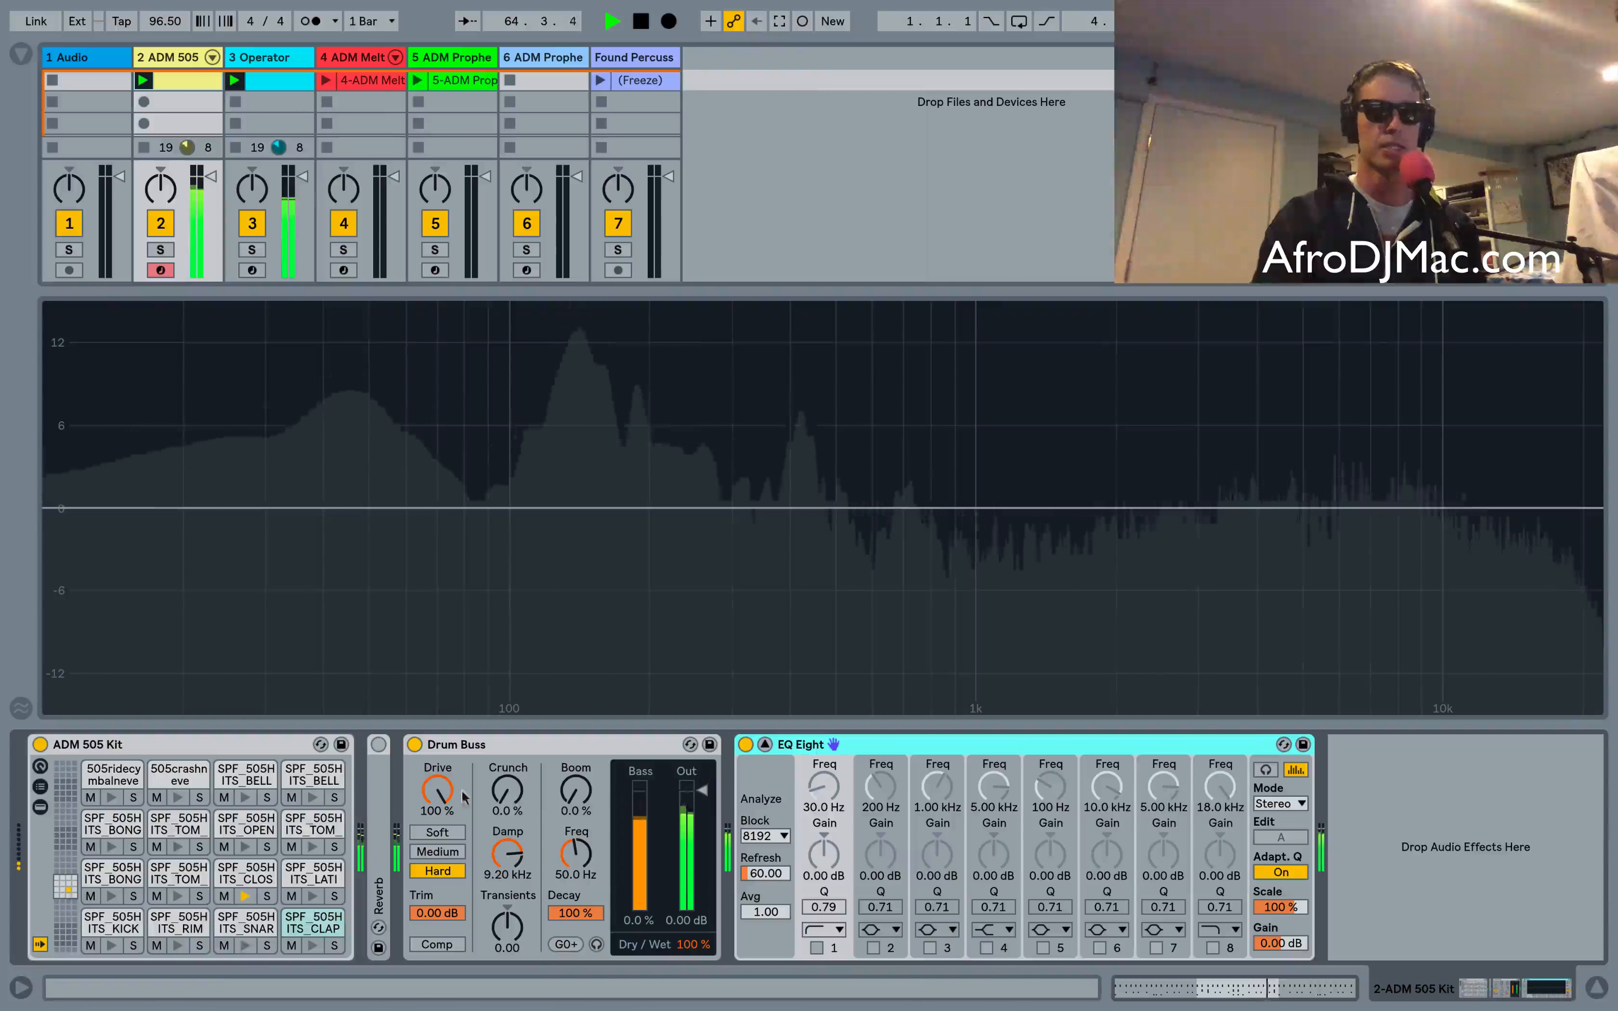
Set Drive to 0% and set EQ Eight band 1 to 10 Hz, leaving that band switched off
left_click_drag(439, 793, 439, 936)
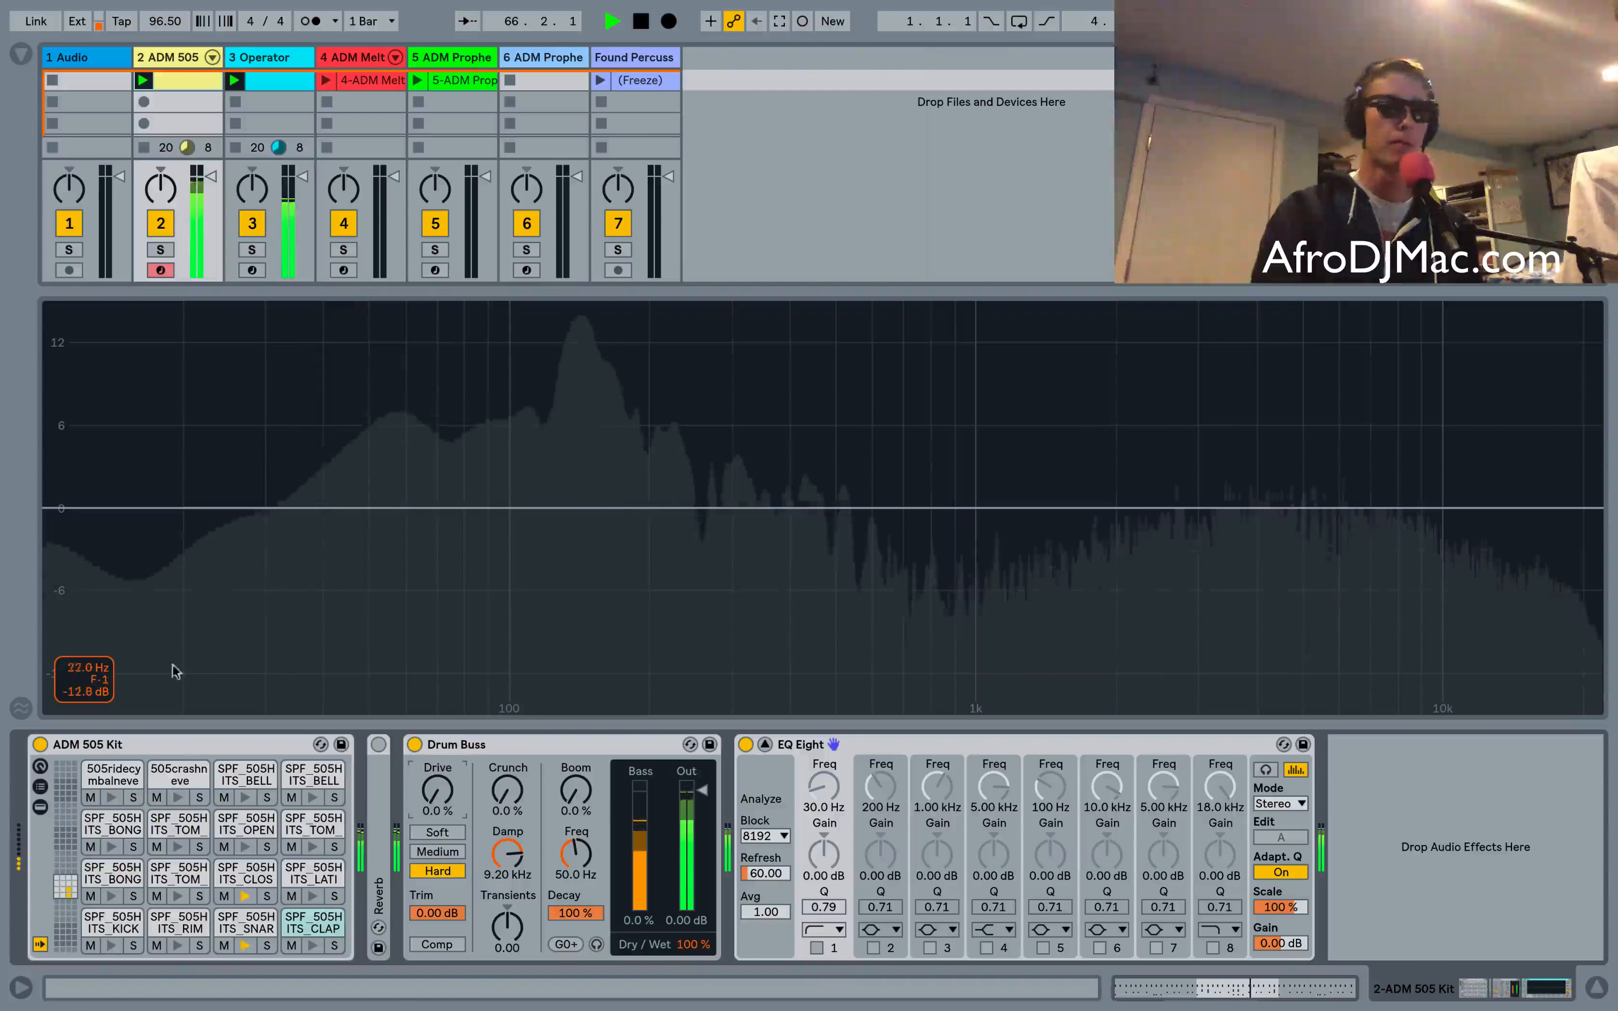
left_click(826, 786)
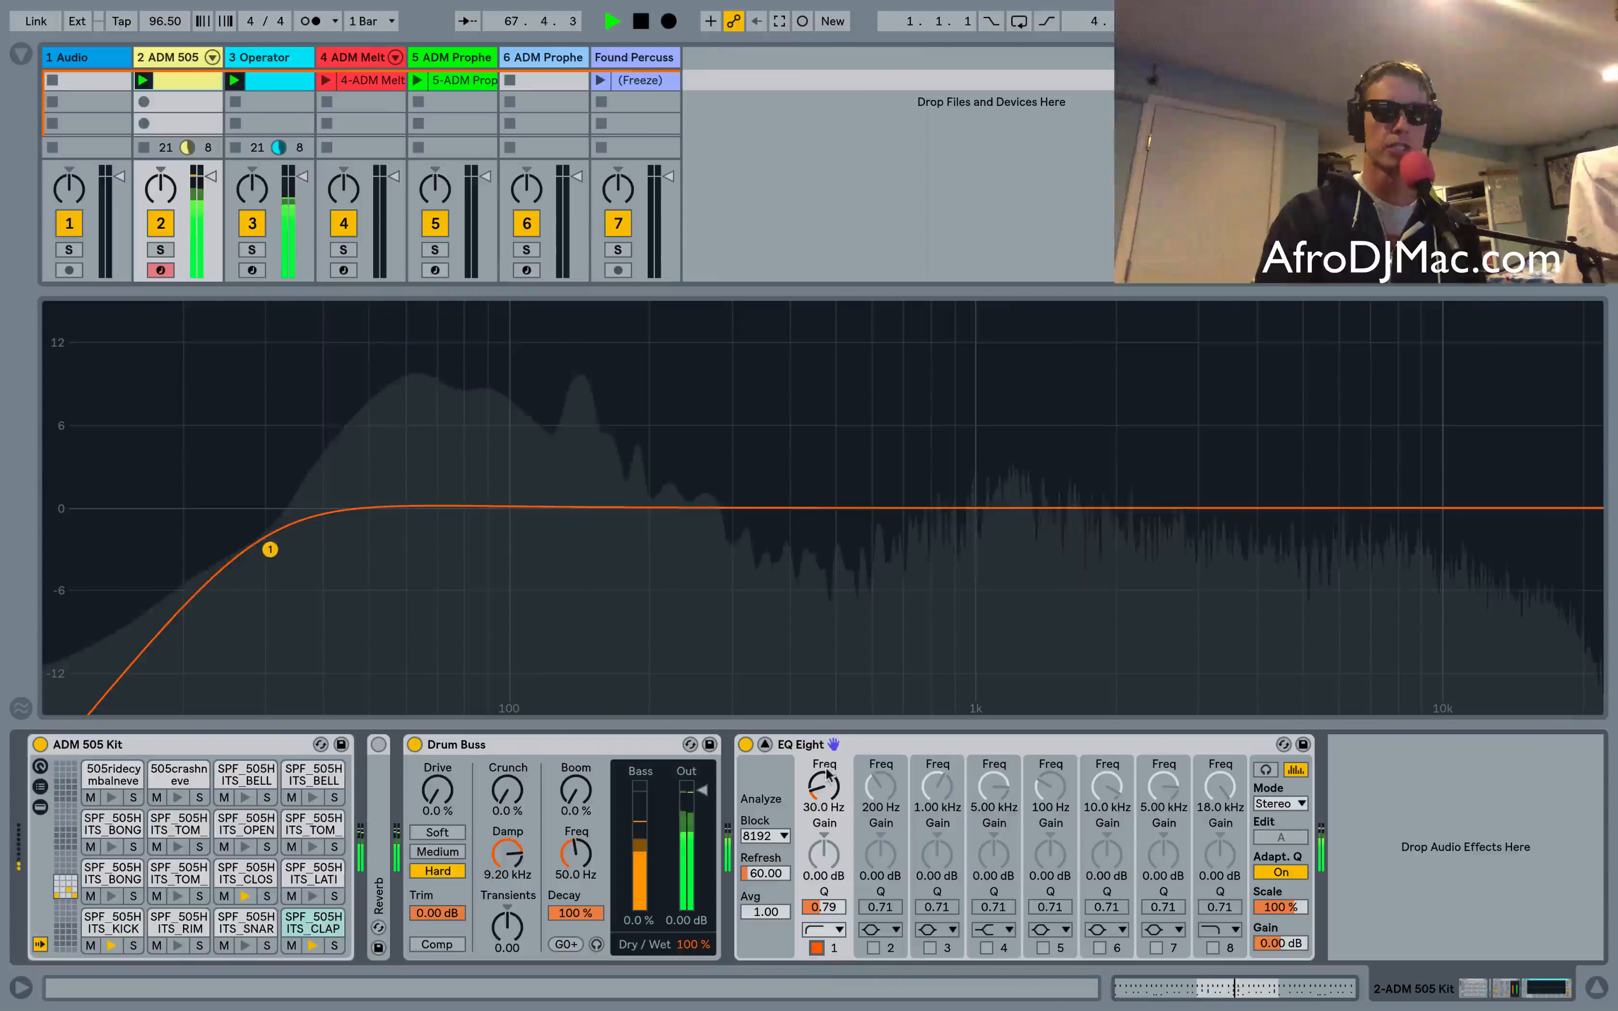
left_click_drag(826, 776, 826, 823)
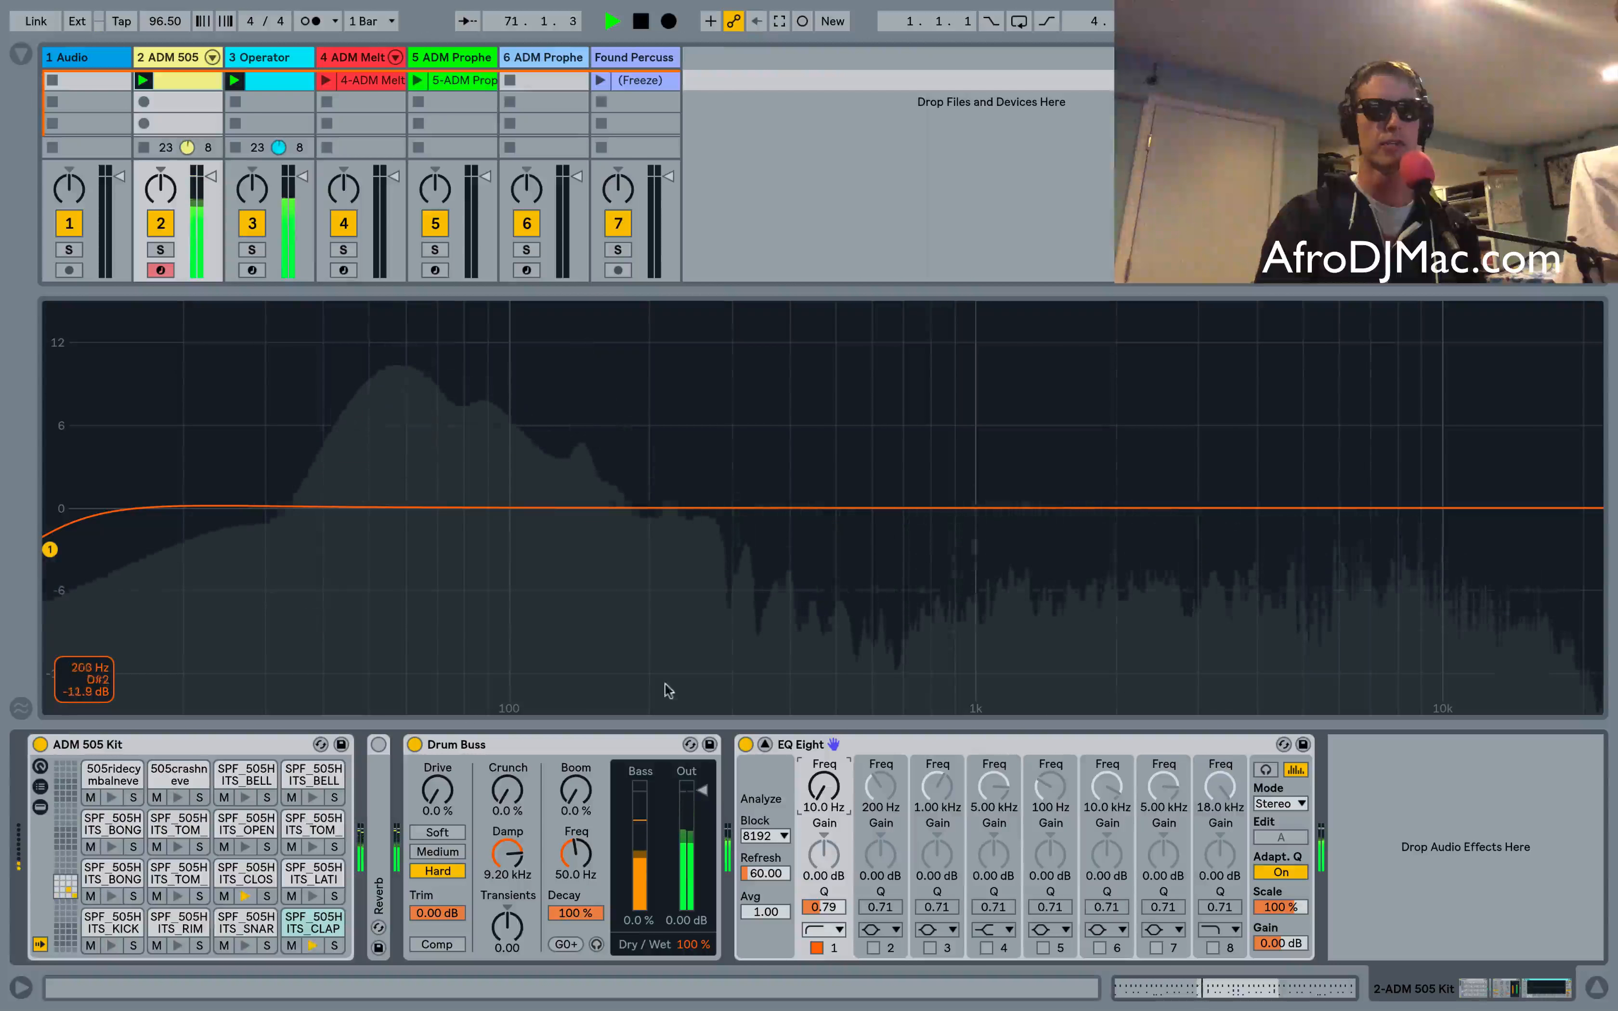
left_click(817, 948)
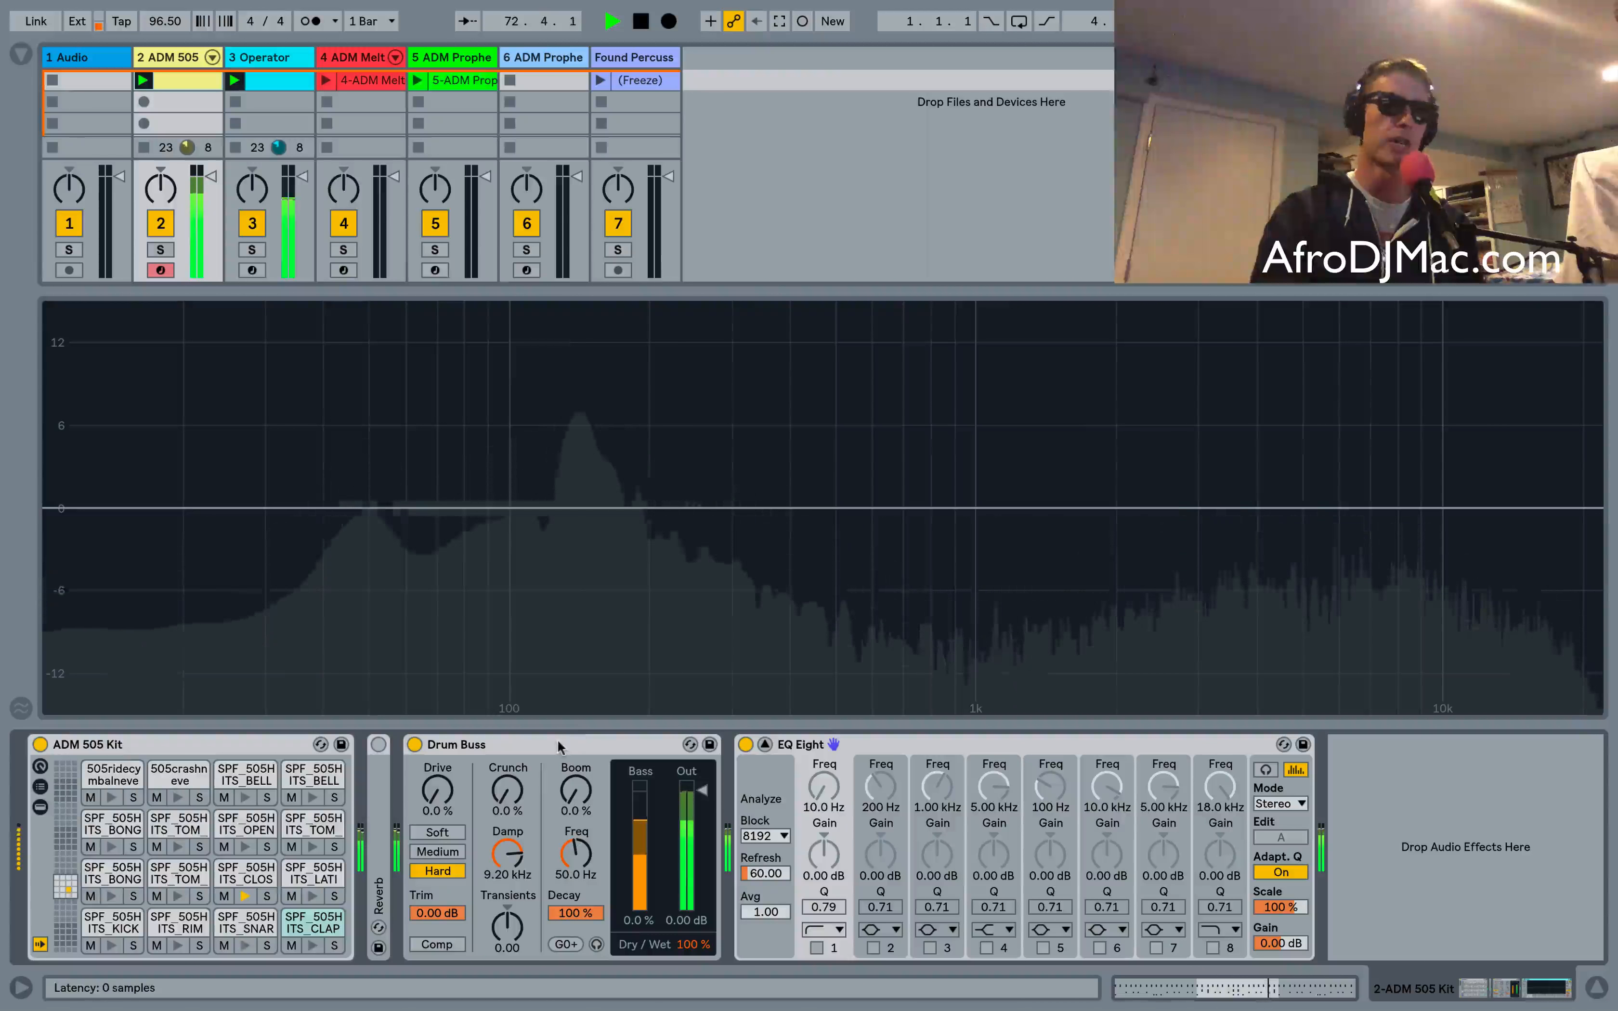
Select Soft mode and sweep Drive up to 100% and back down to 0%
left_click(437, 833)
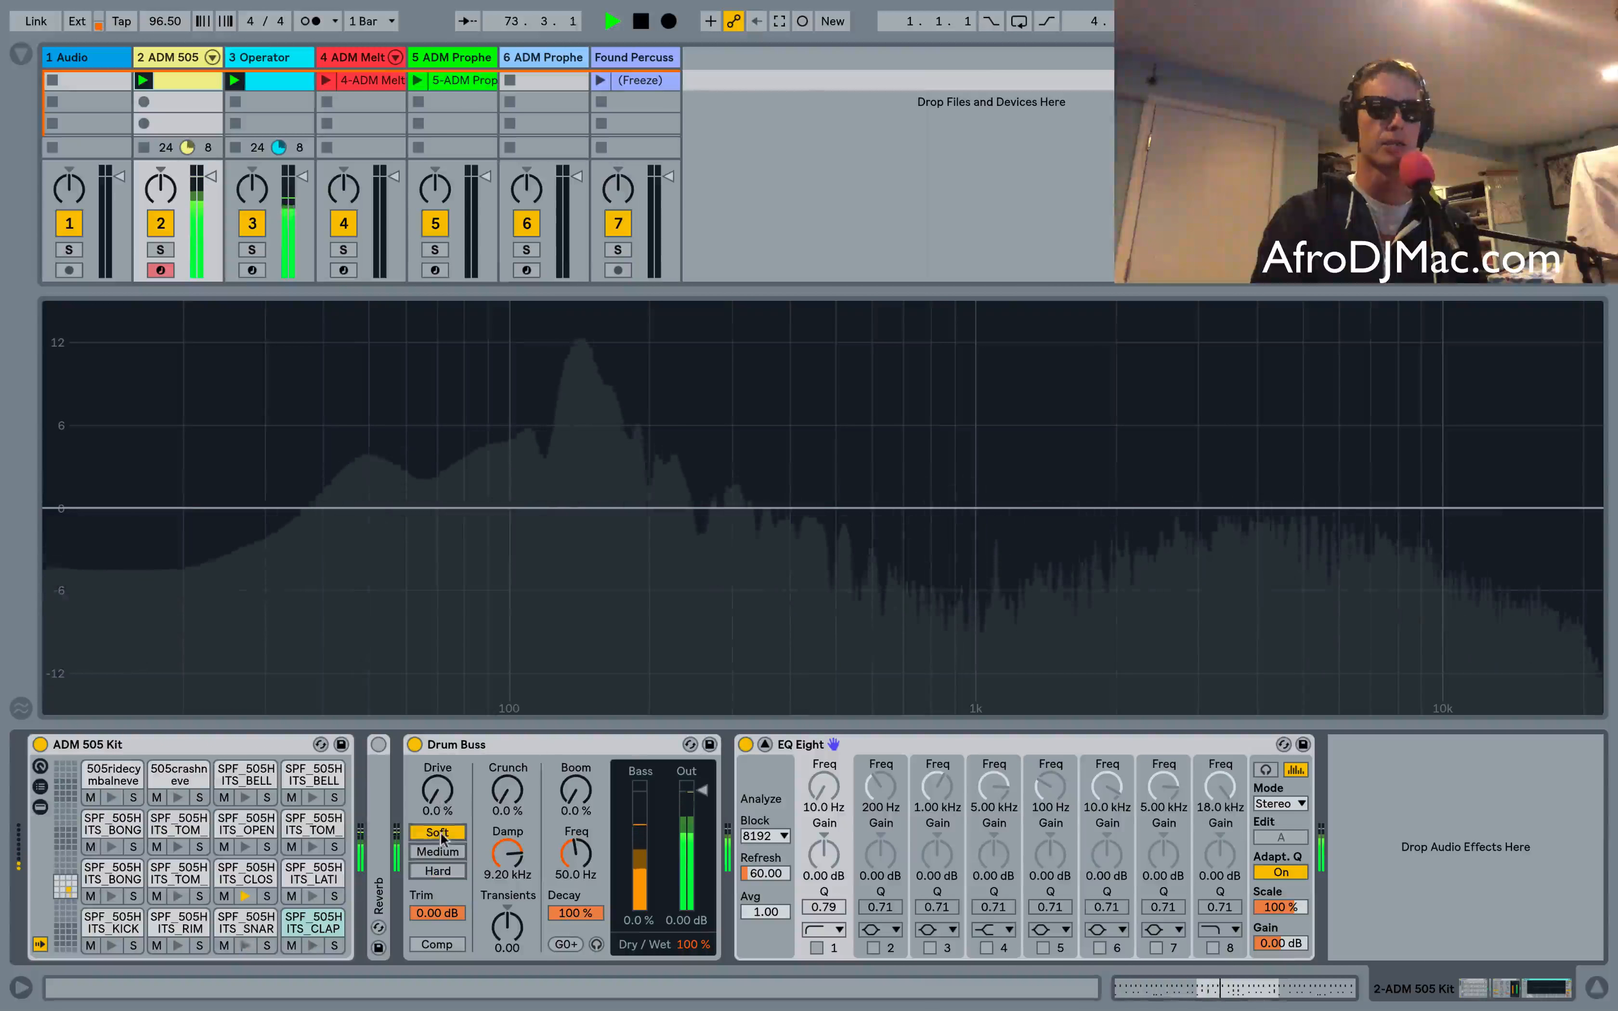
left_click_drag(437, 790, 437, 708)
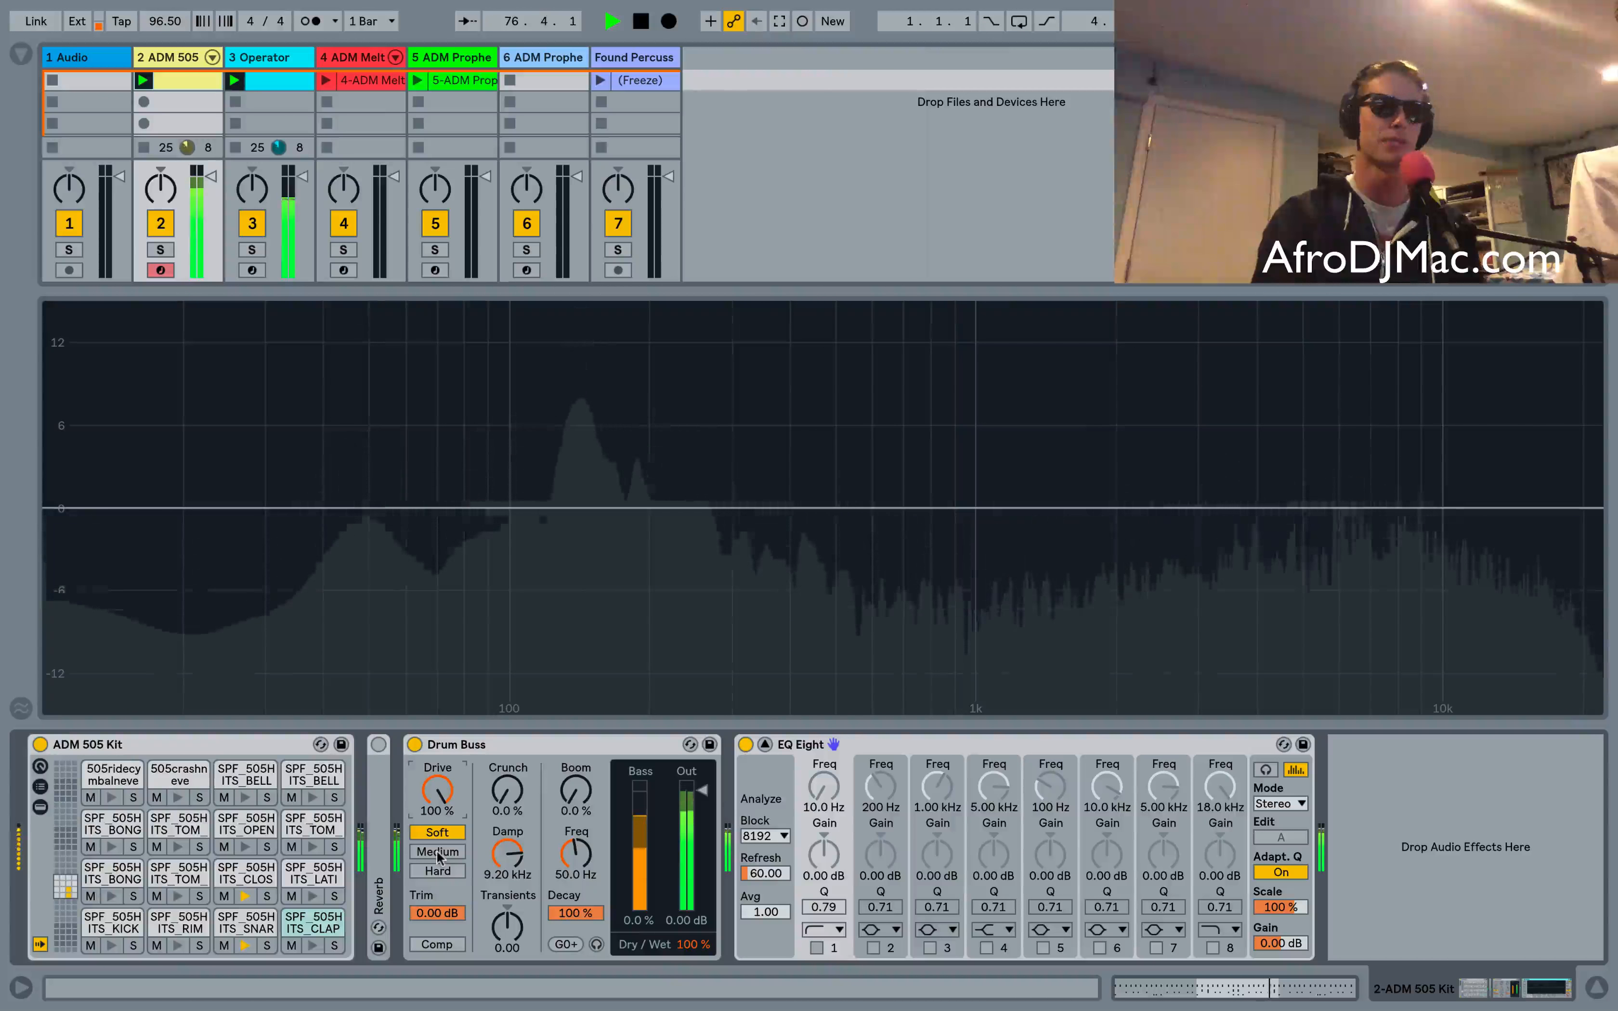
left_click_drag(441, 786, 441, 853)
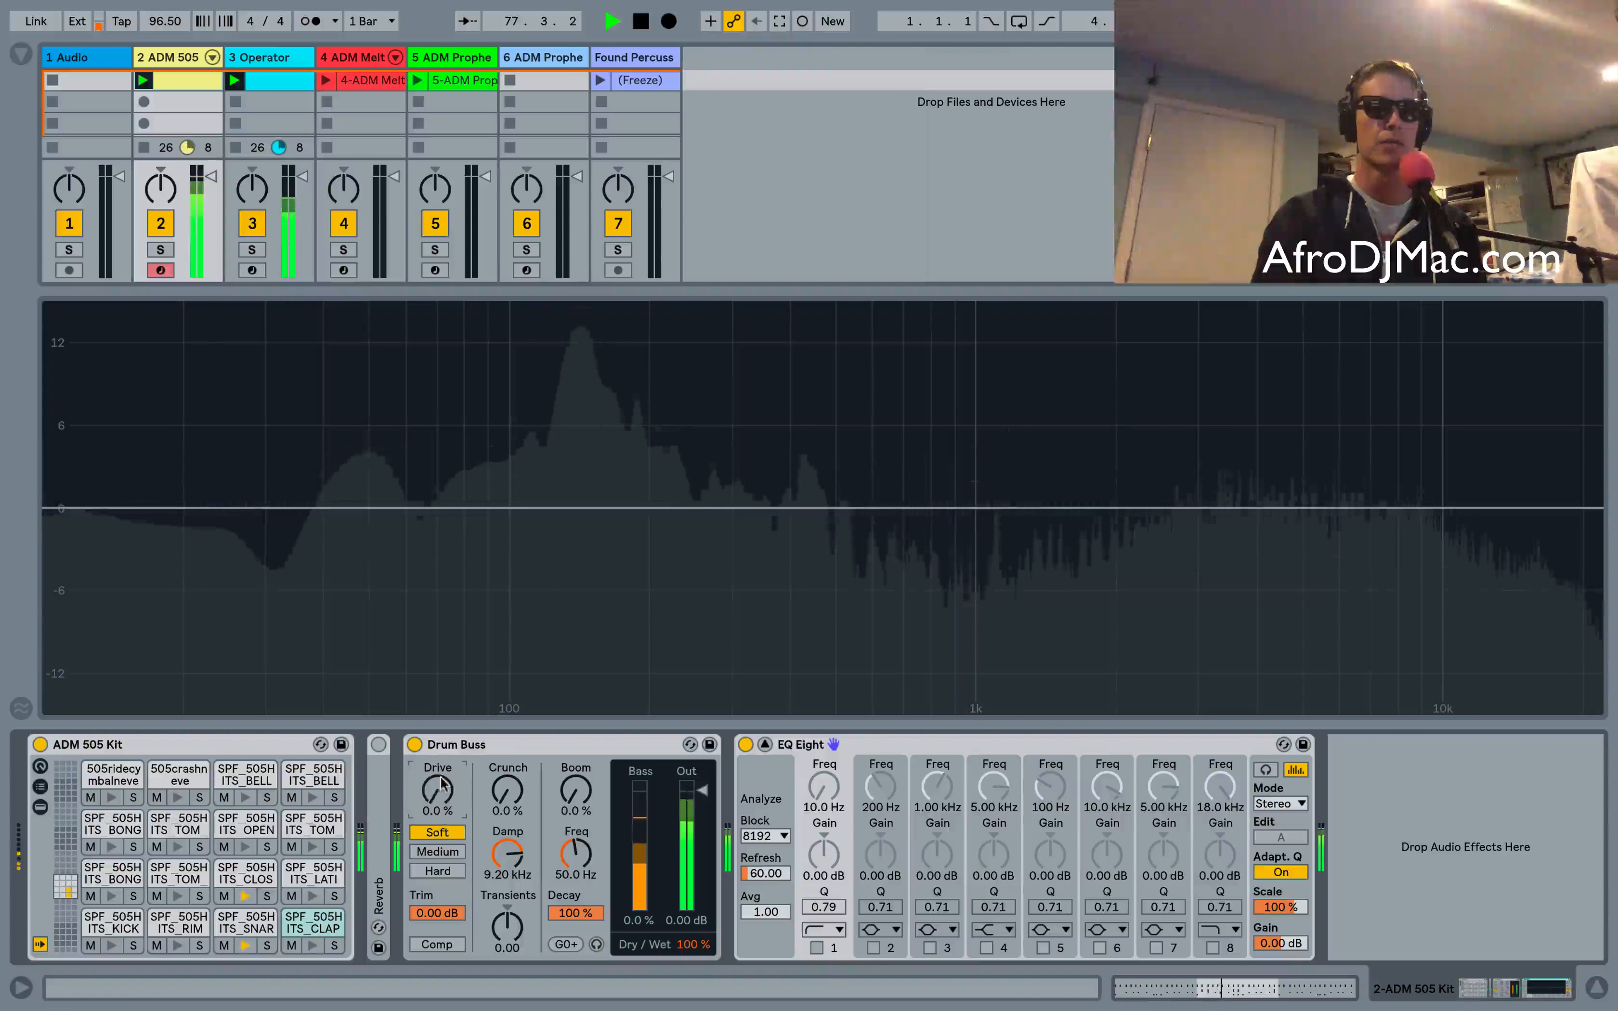
Select Medium mode and sweep Drive up to 100% and back down to 0%
left_click(439, 851)
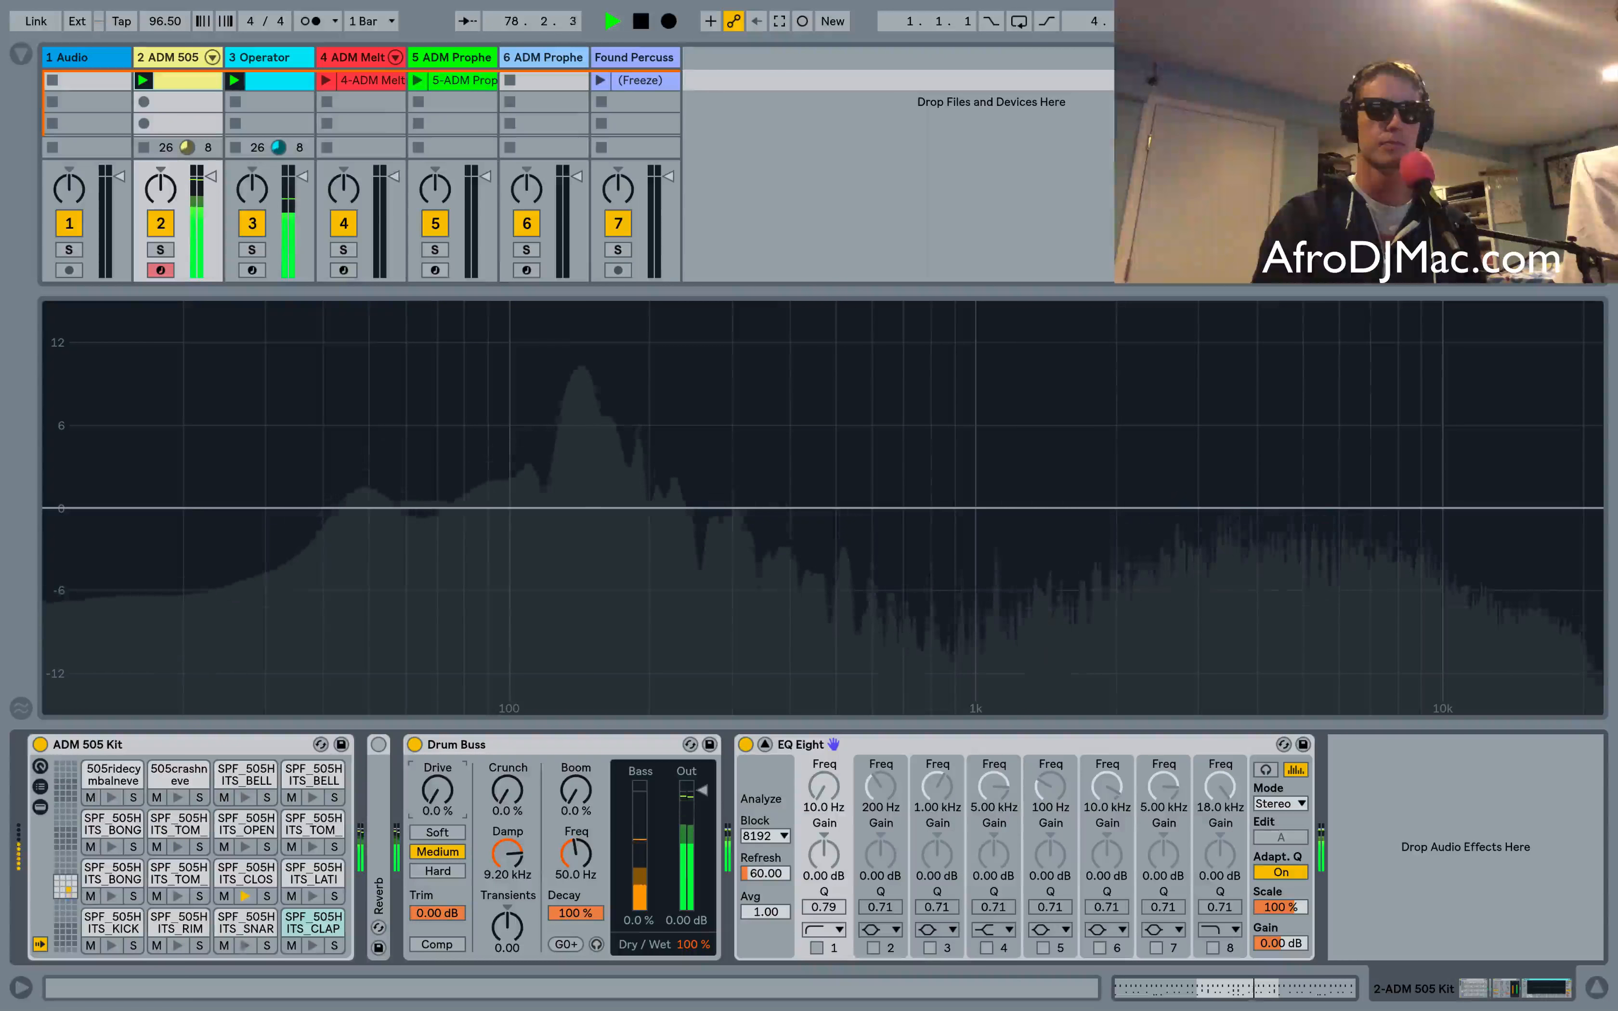
left_click_drag(437, 796, 438, 730)
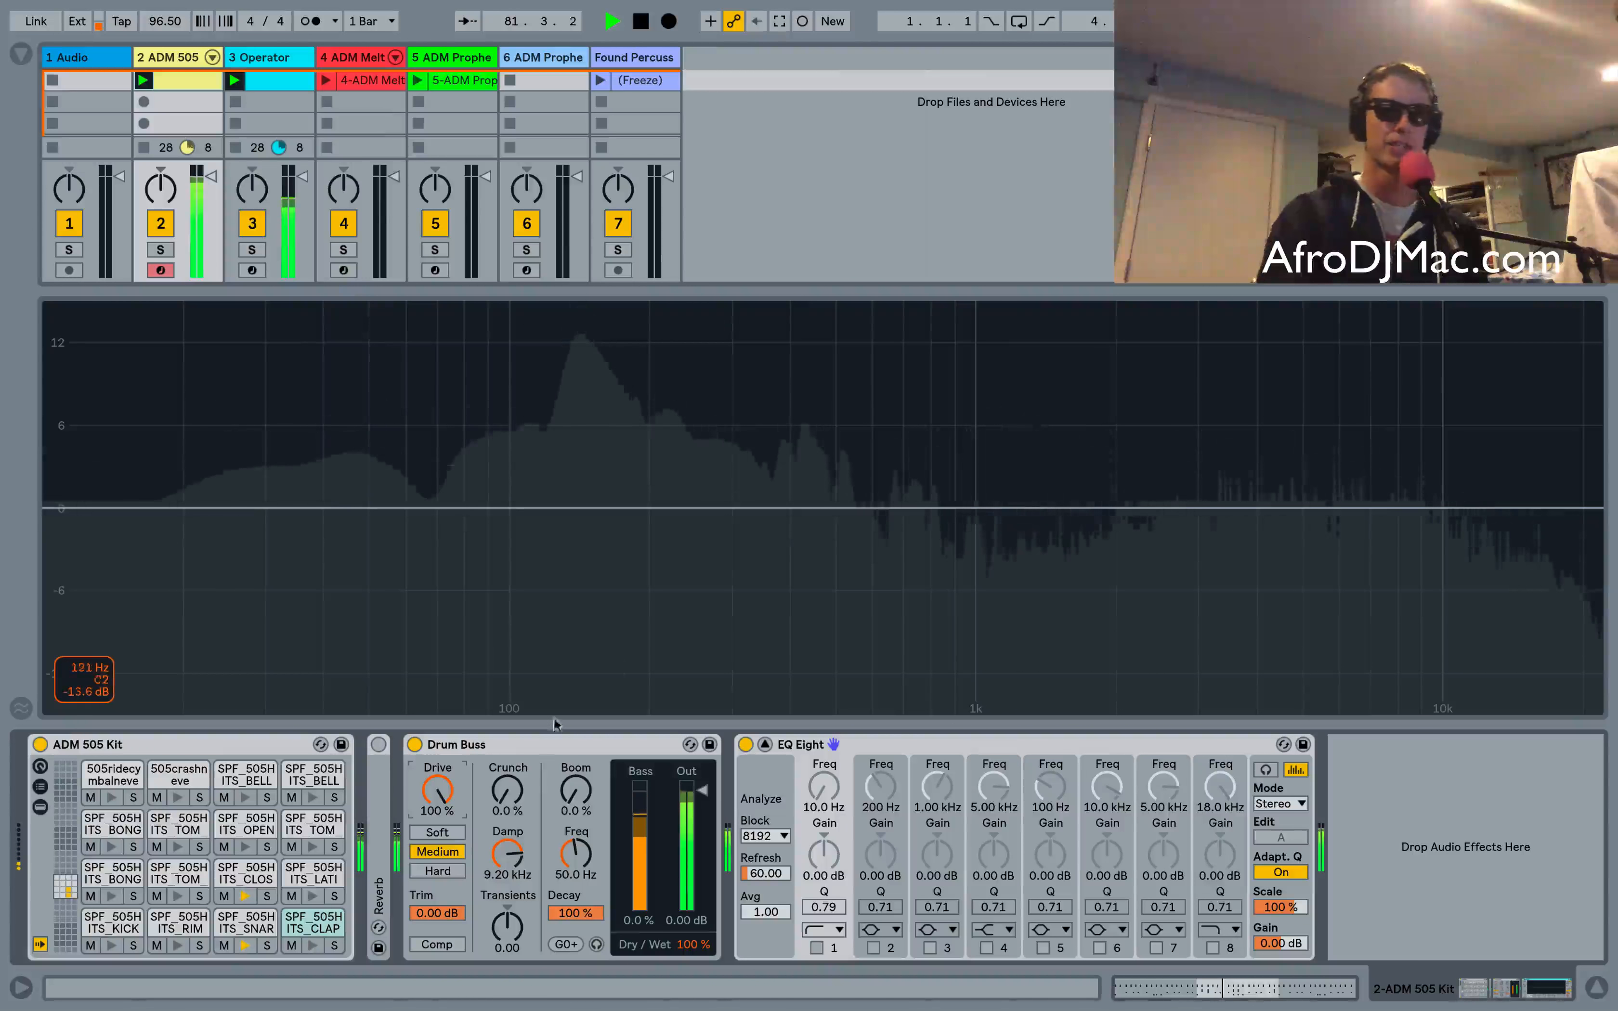
left_click_drag(437, 791, 437, 843)
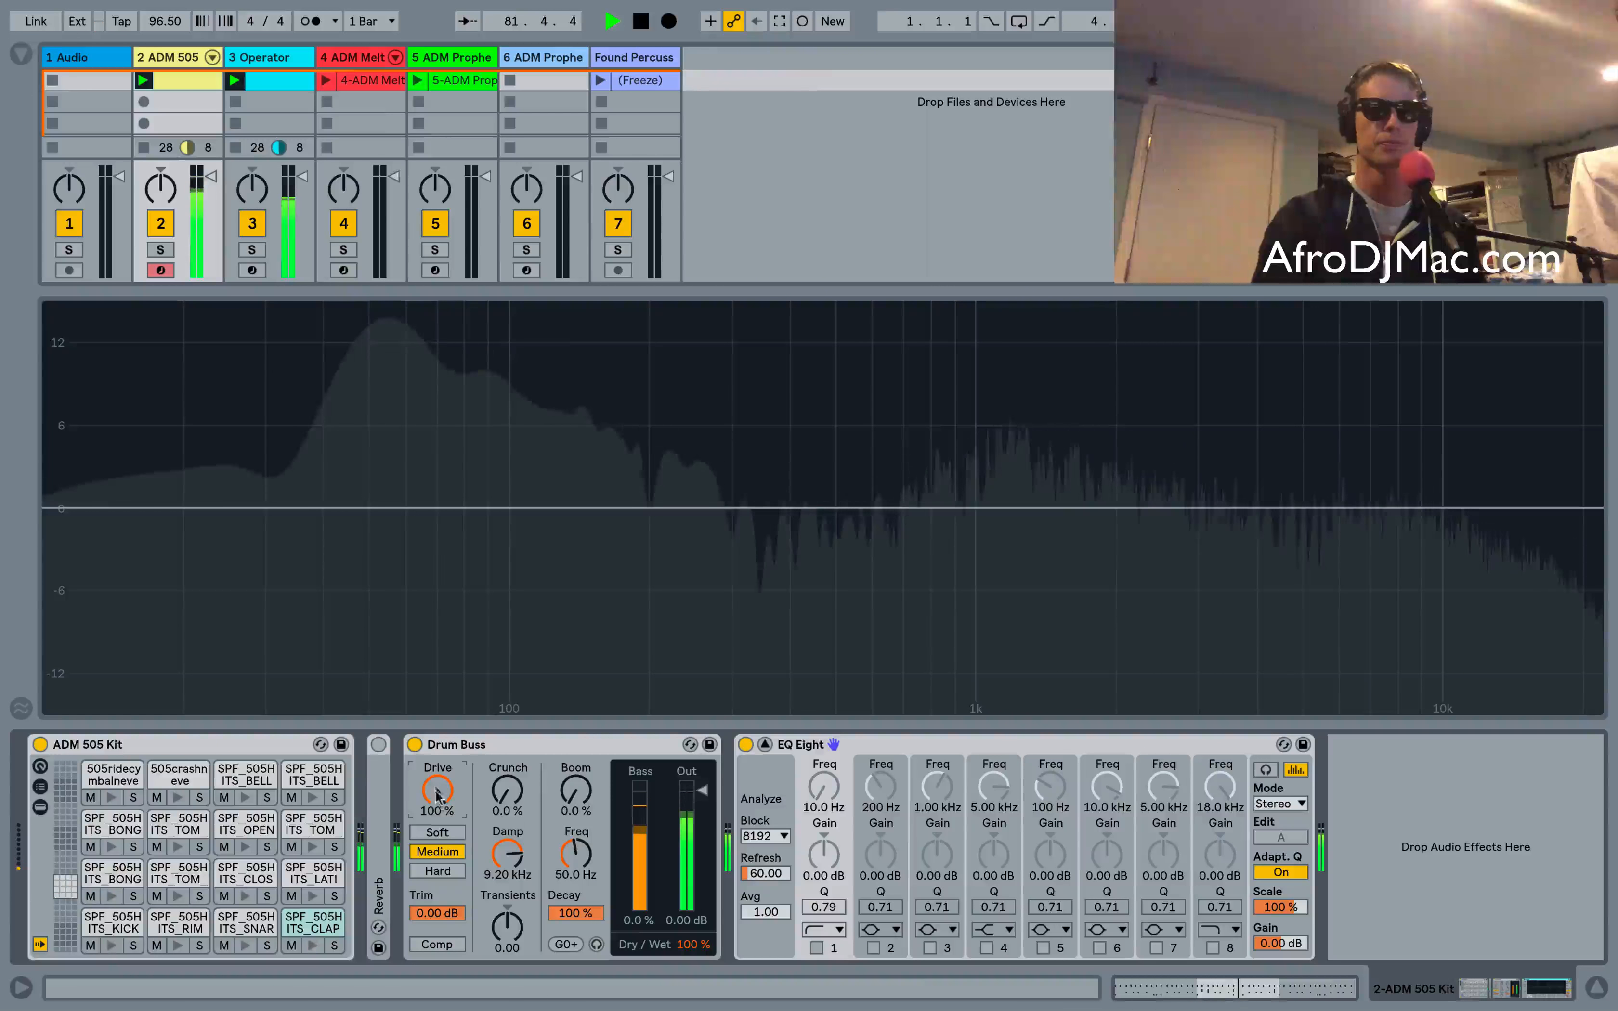
Select Hard mode, sweep Drive to 100%, then set Drive to 19% and switch to Medium mode
left_click(438, 871)
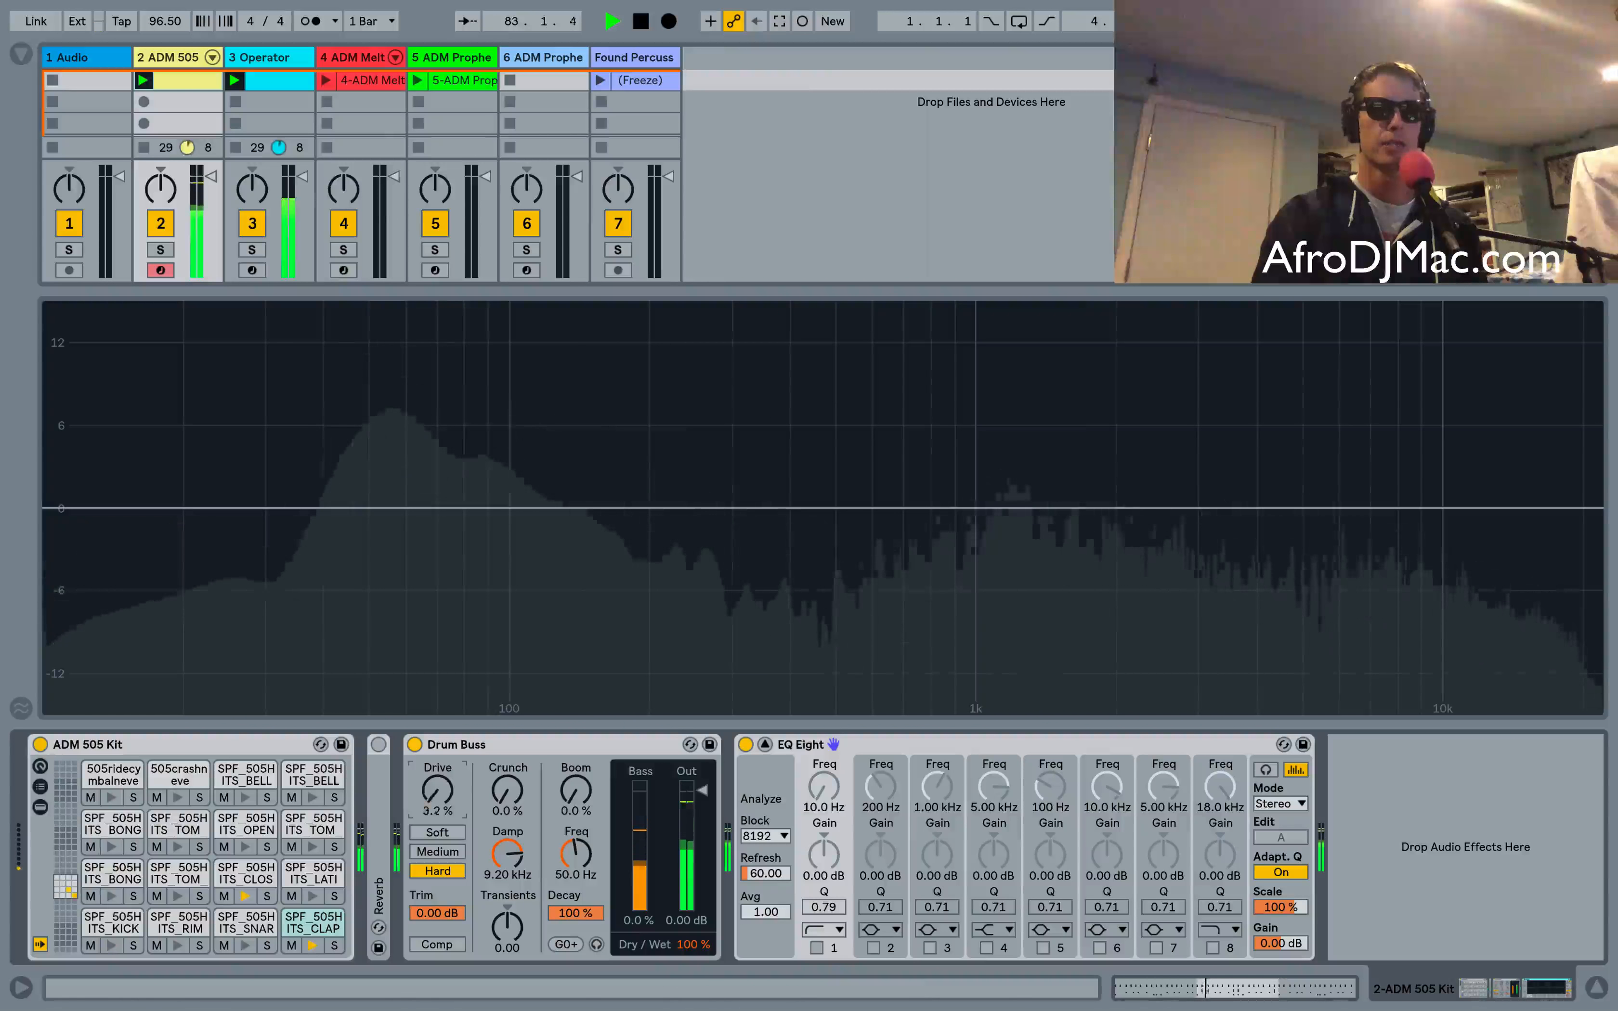
left_click_drag(438, 791, 437, 702)
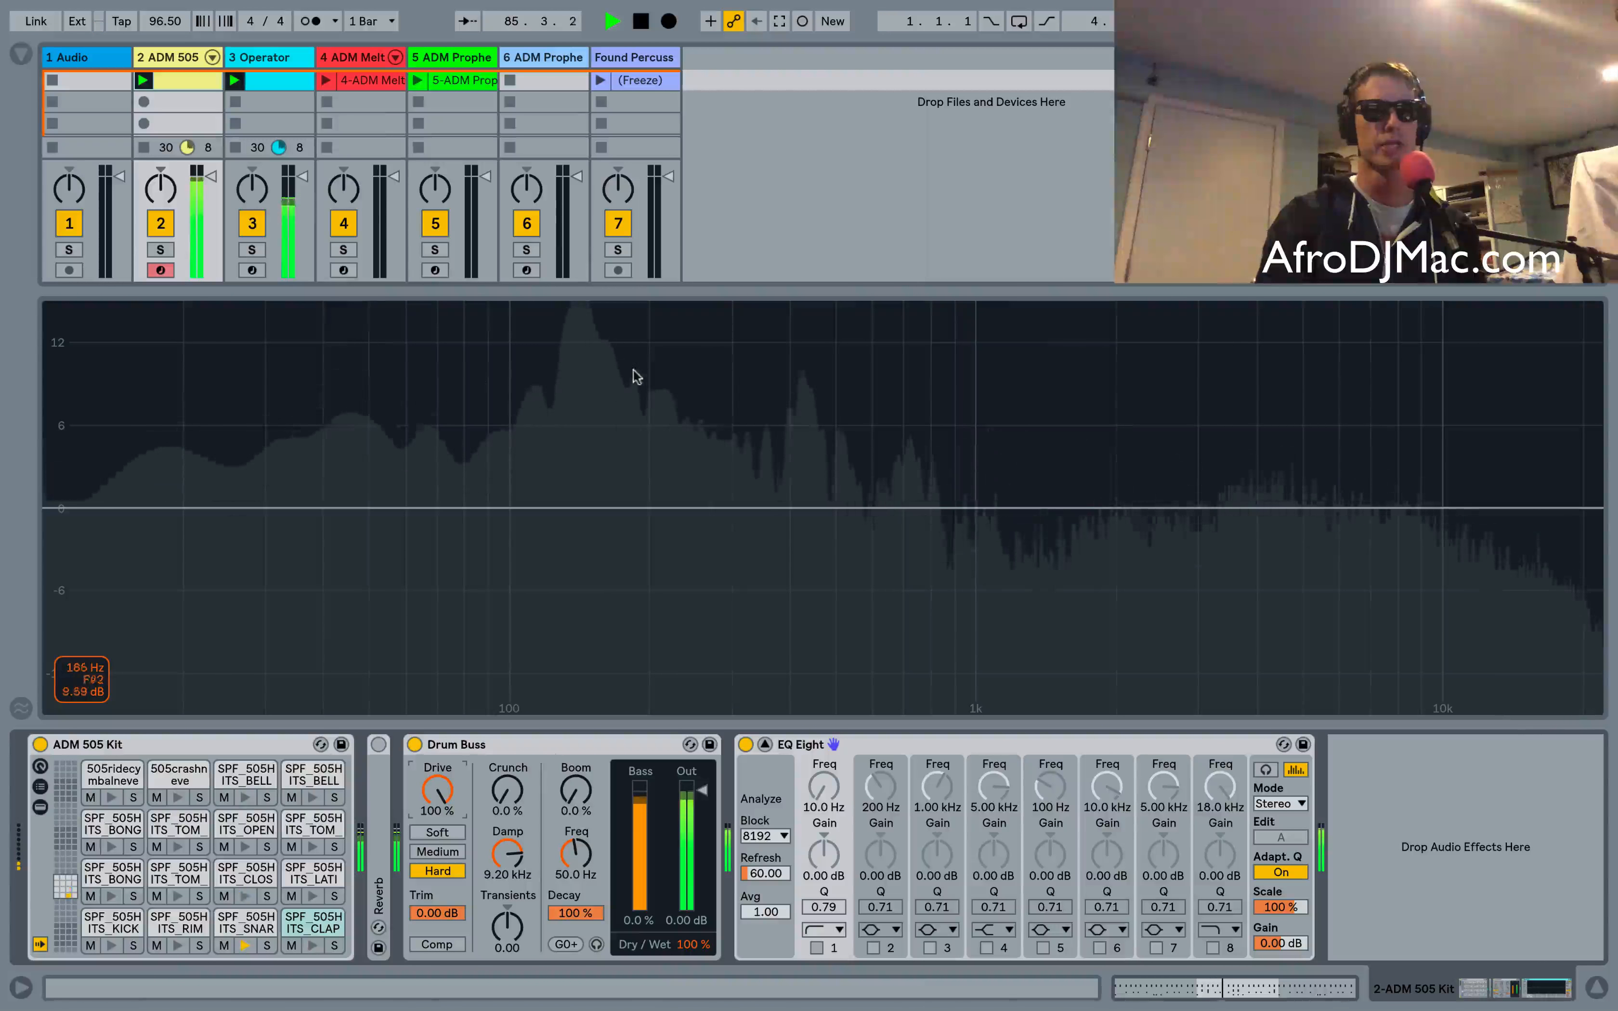
left_click_drag(435, 807, 436, 864)
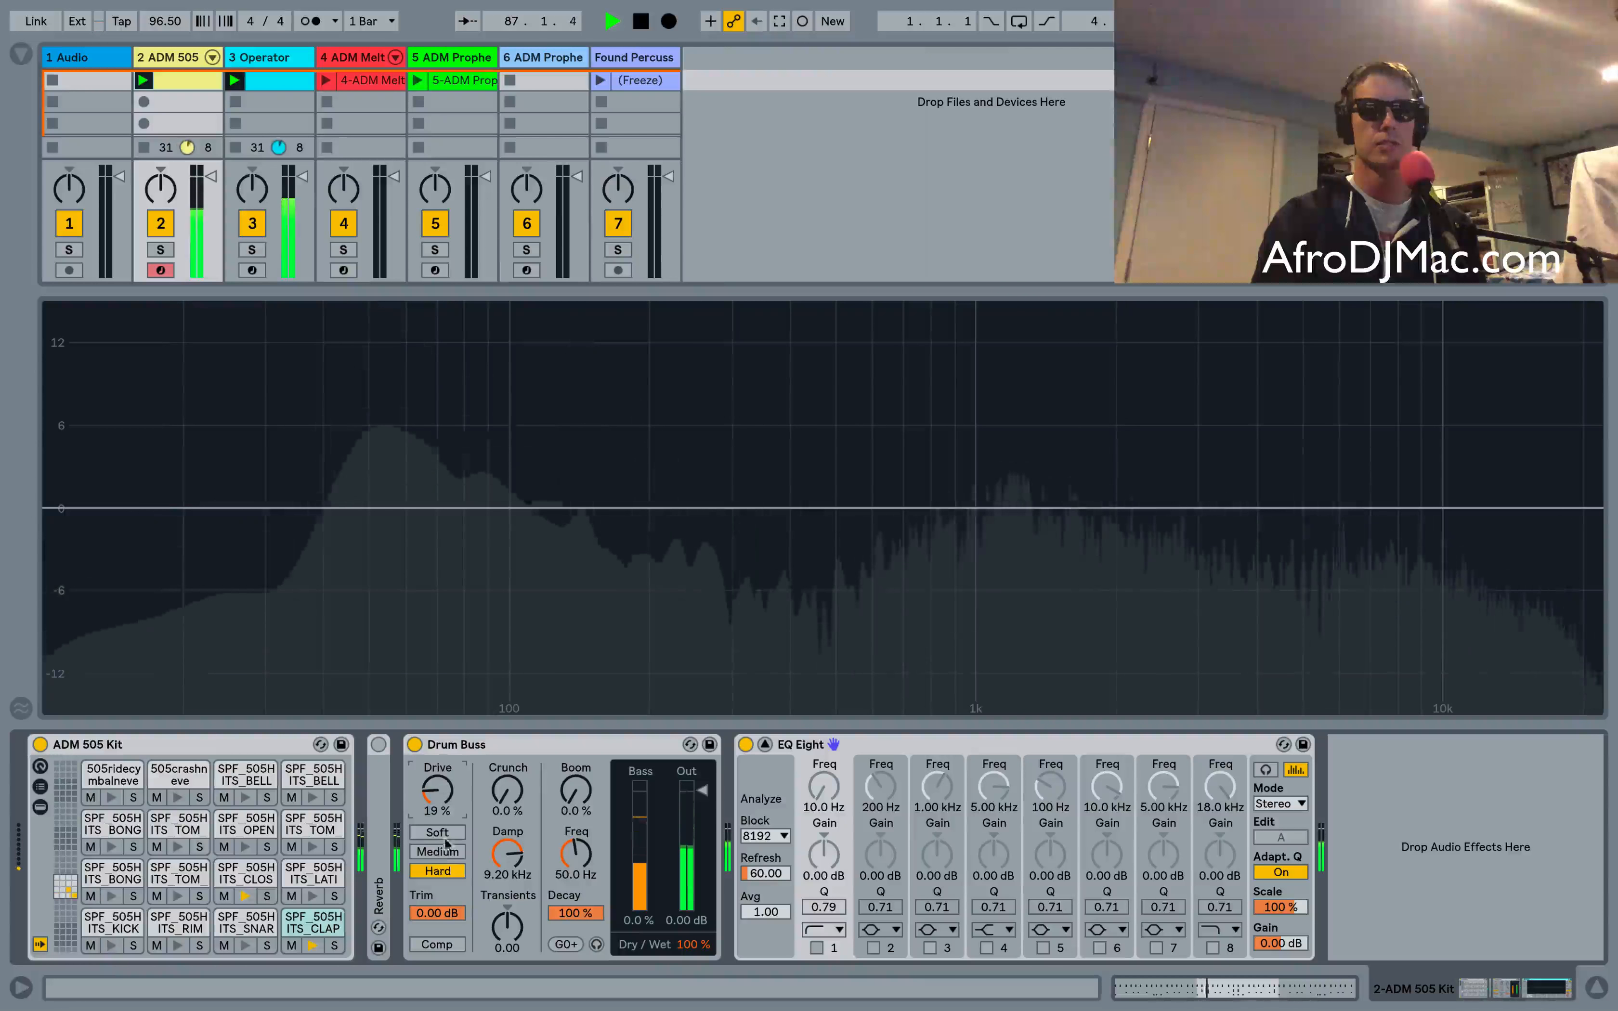
left_click(438, 852)
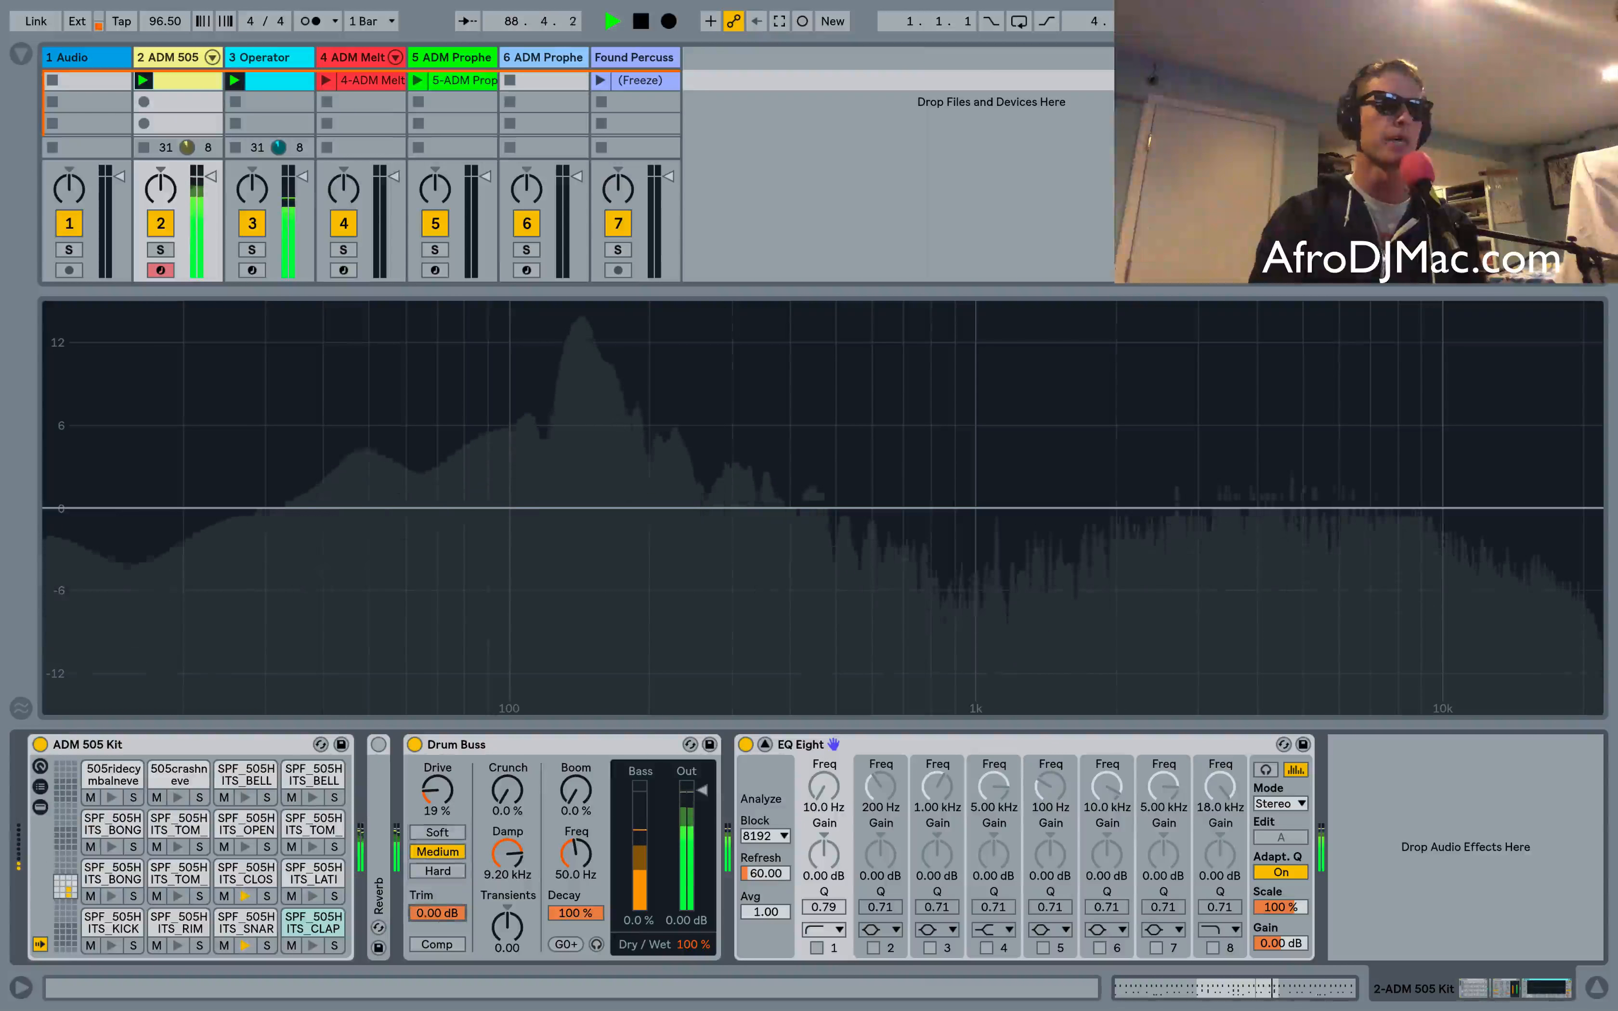
Audition Trim lowered to -33.2 dB and back to 0.00 dB, then toggle Comp and leave it on
left_click_drag(437, 914, 426, 838)
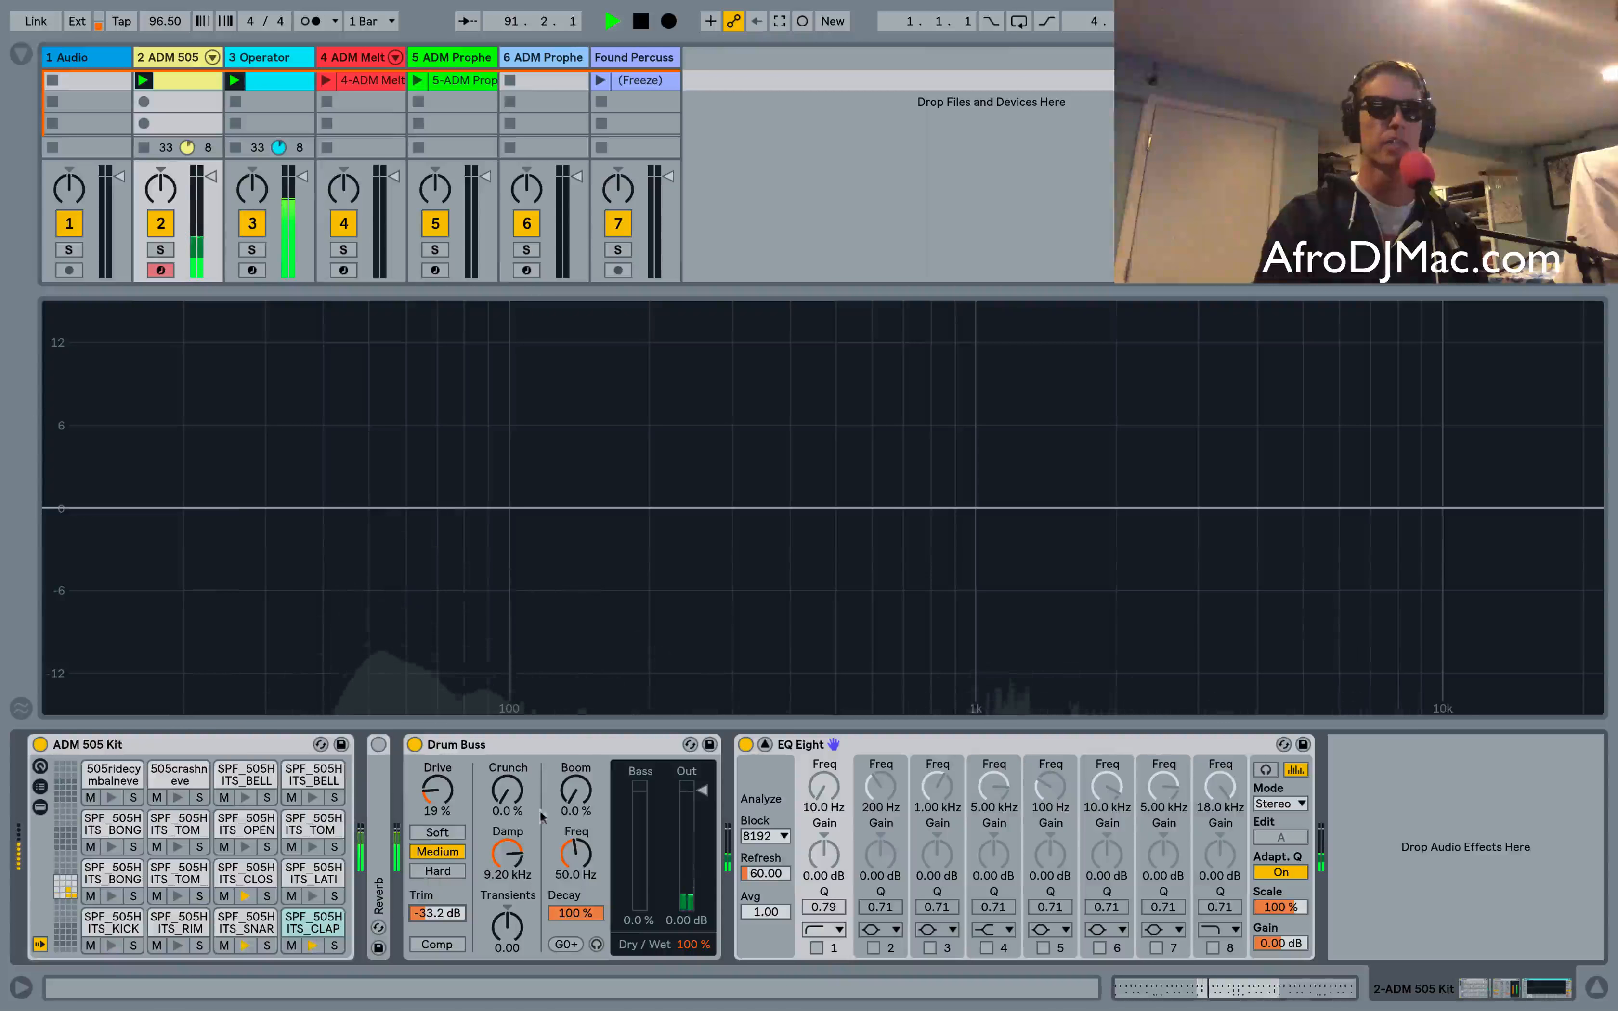
left_click_drag(438, 913, 446, 953)
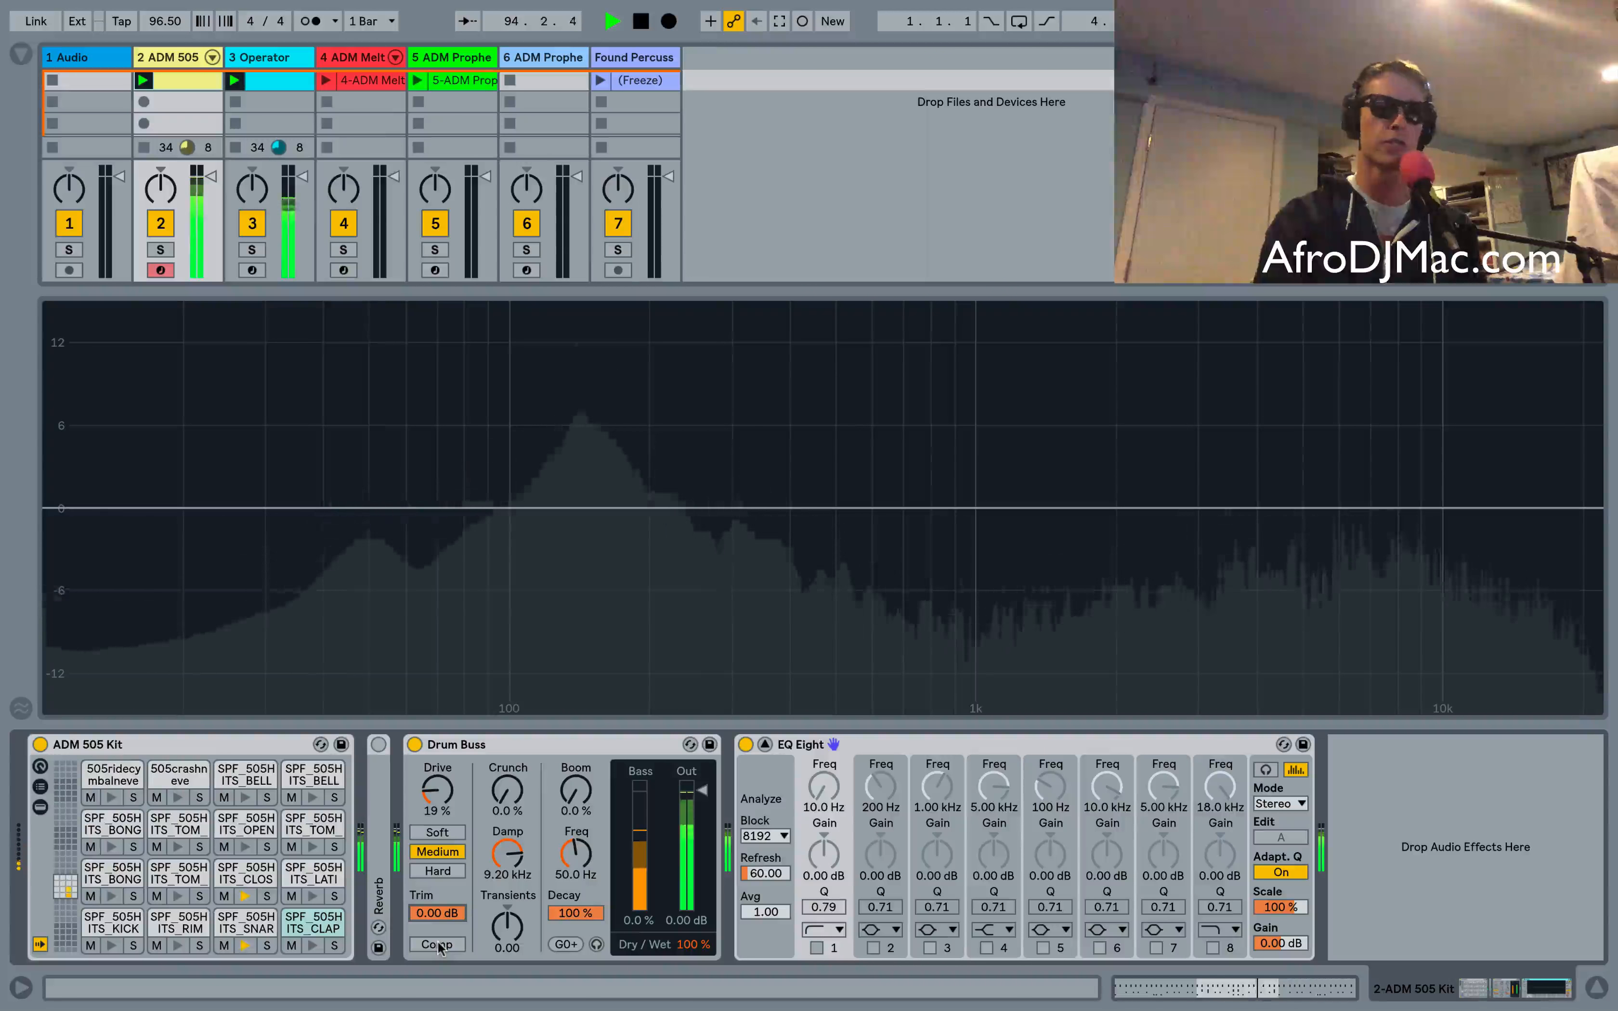
left_click(437, 944)
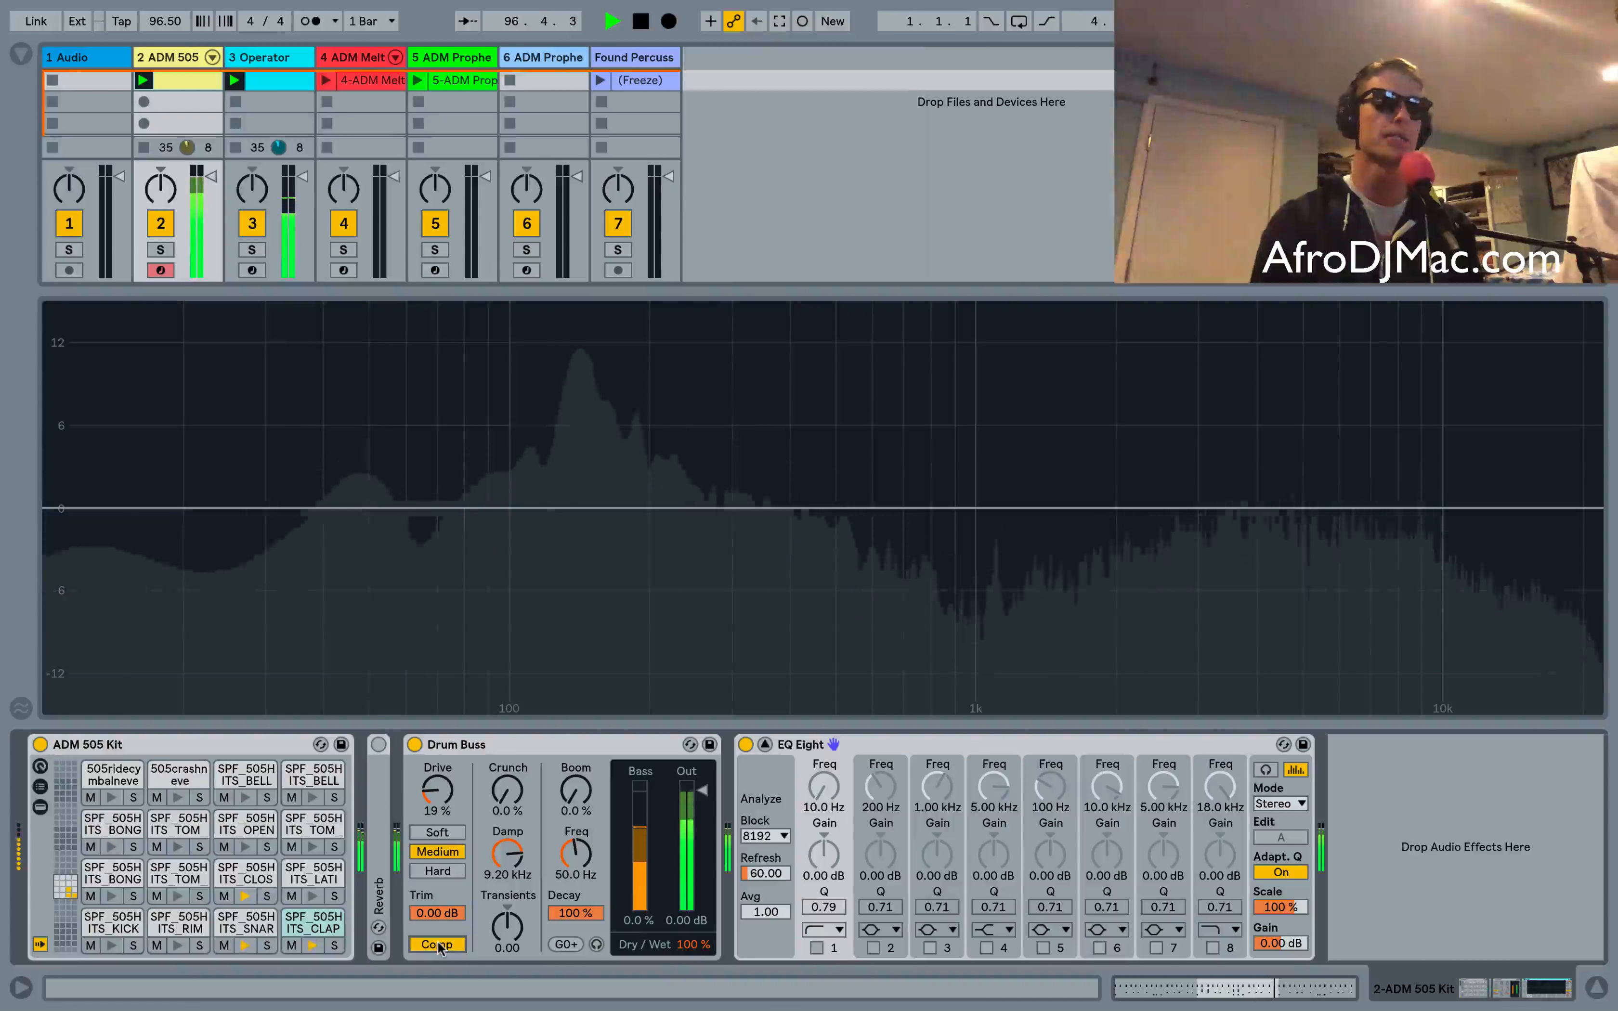
left_click(437, 944)
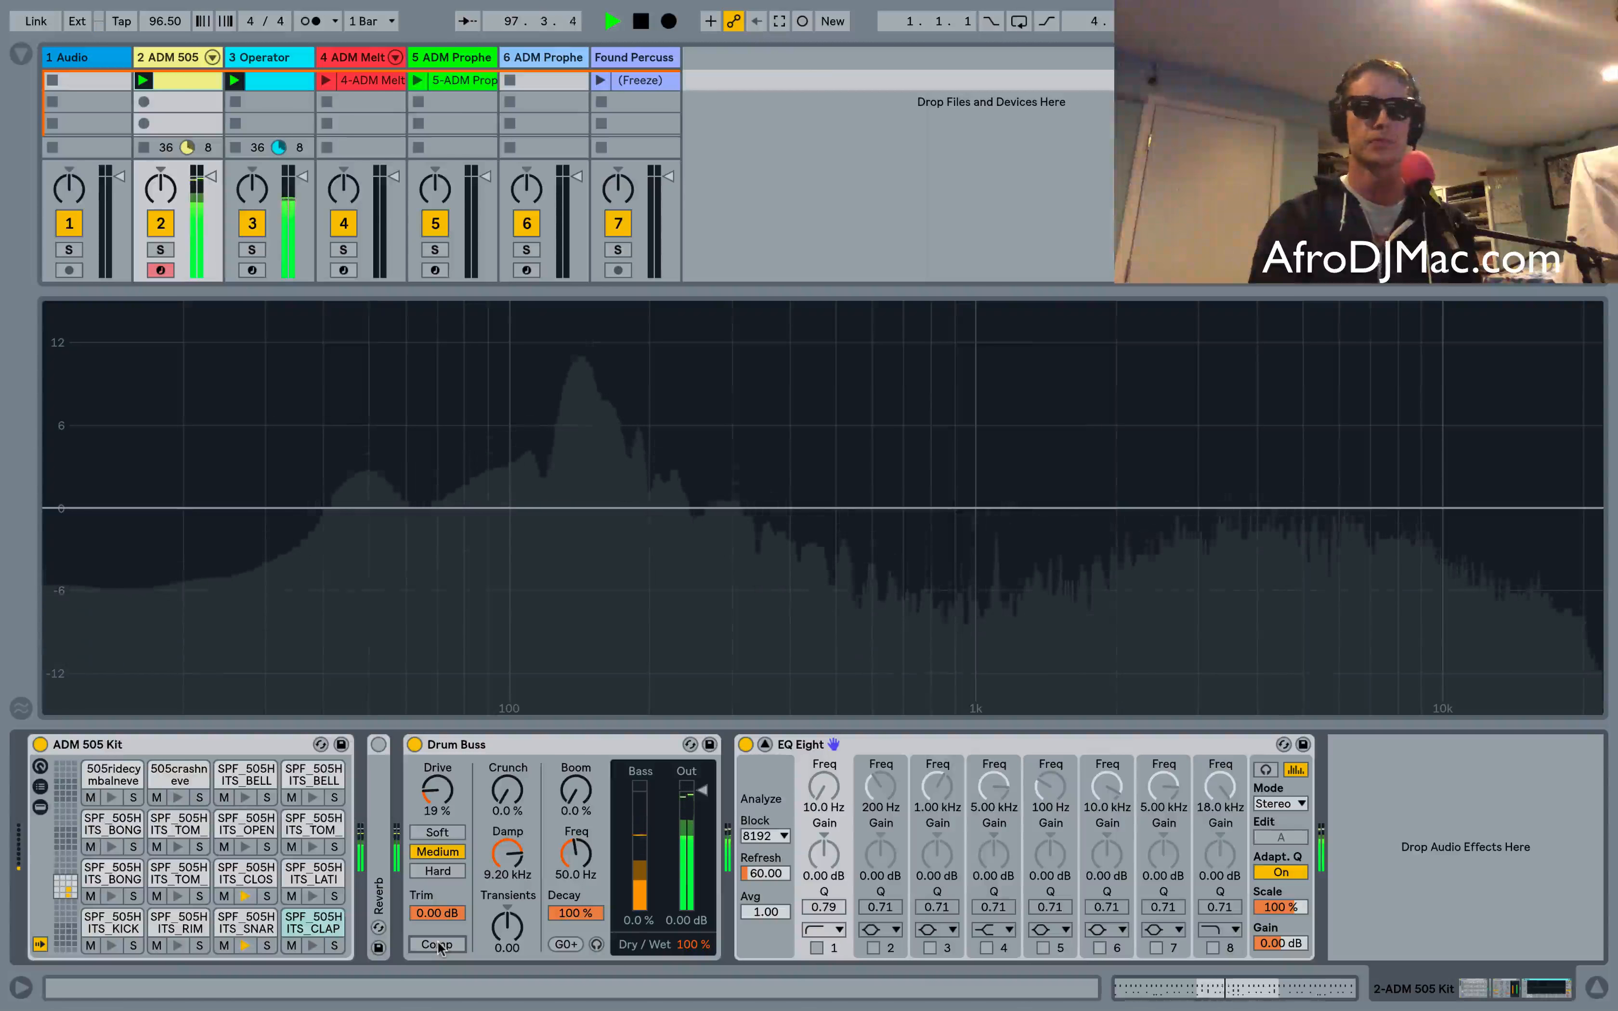
left_click(438, 945)
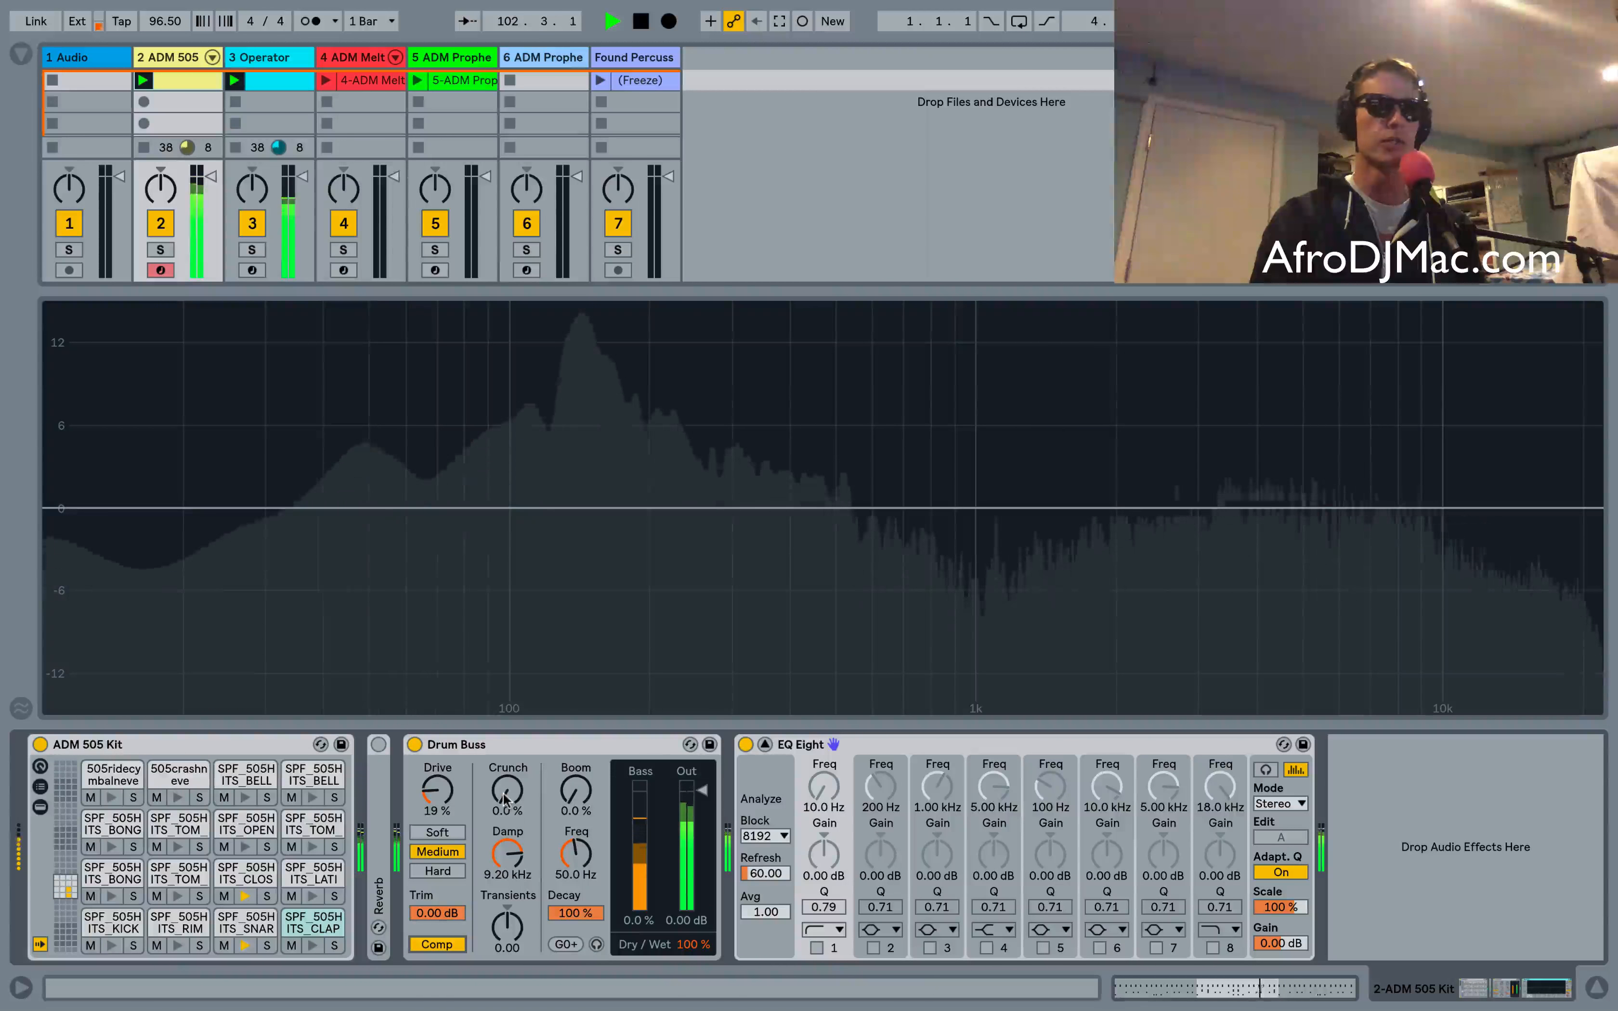
Sweep the Crunch amount between 0% and full, setting it to 100%
left_click_drag(507, 791, 507, 696)
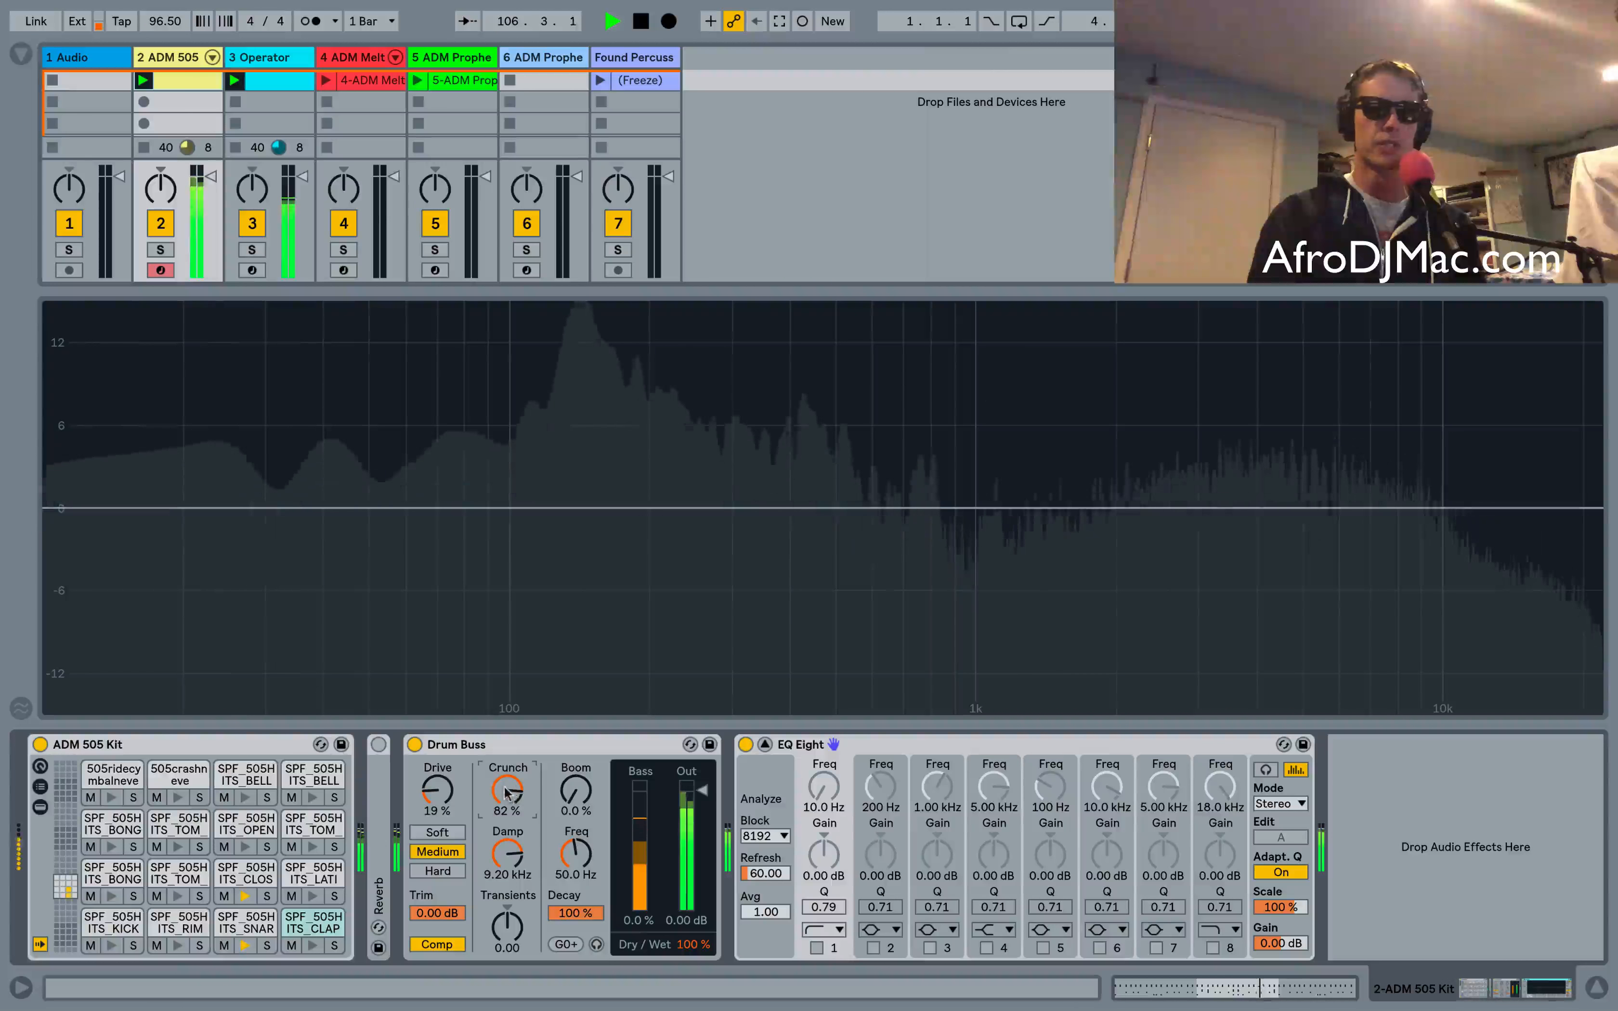
left_click_drag(508, 790, 508, 829)
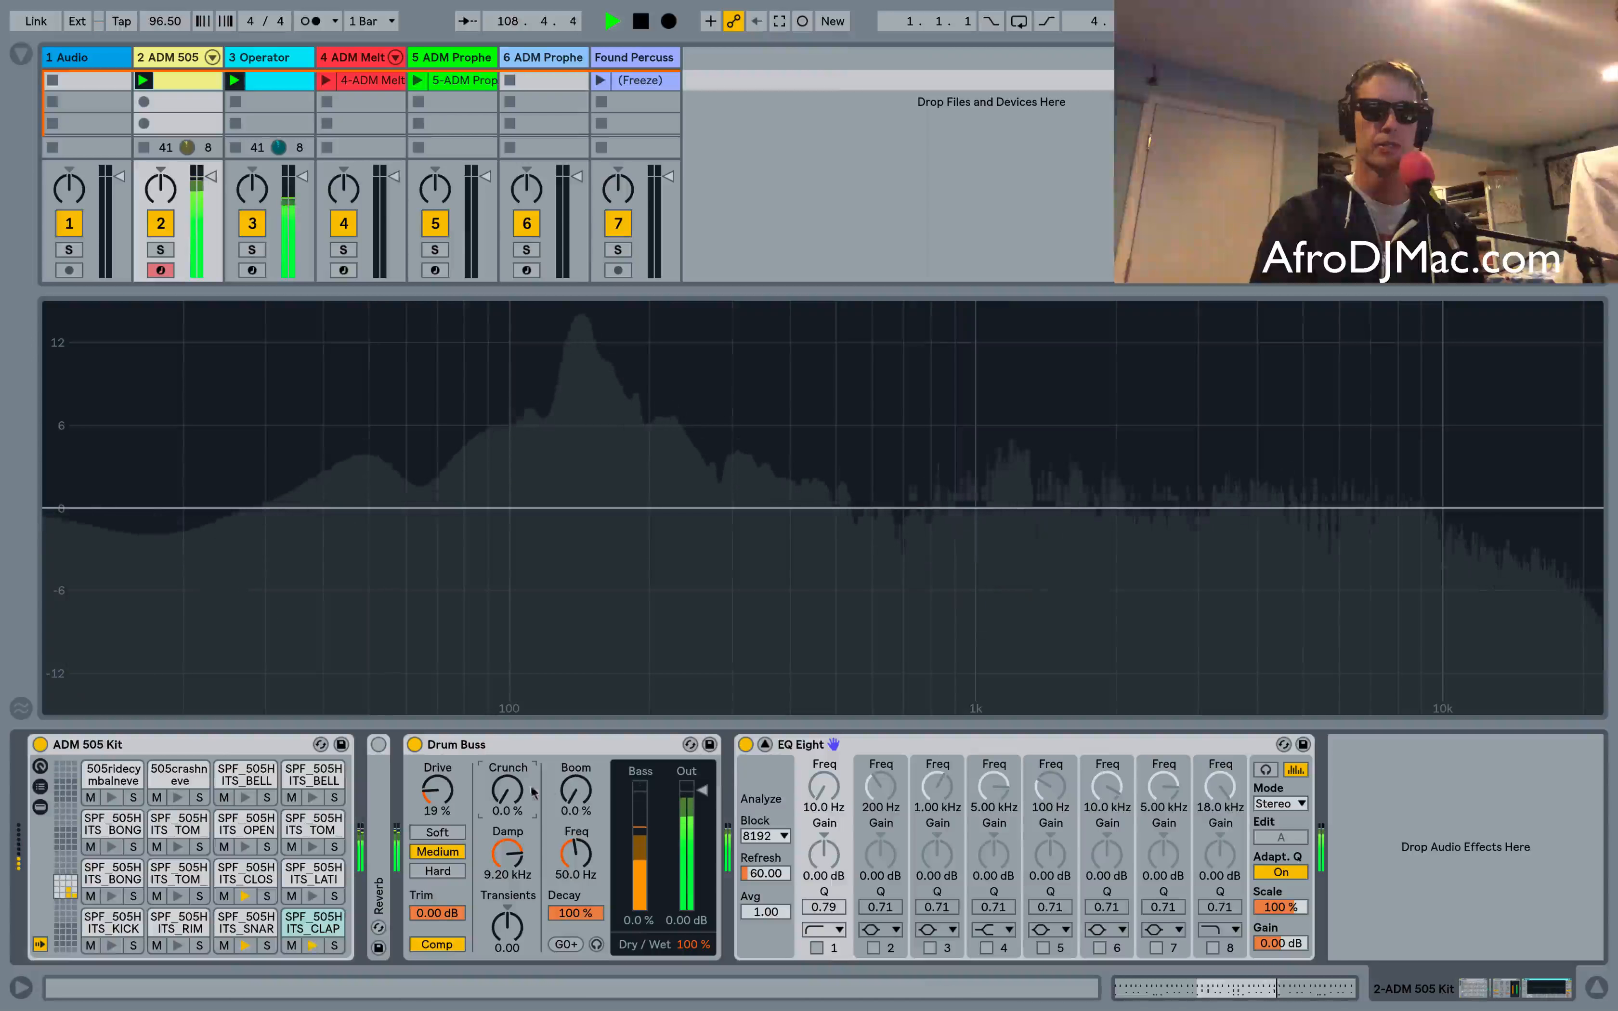
left_click_drag(510, 791, 510, 674)
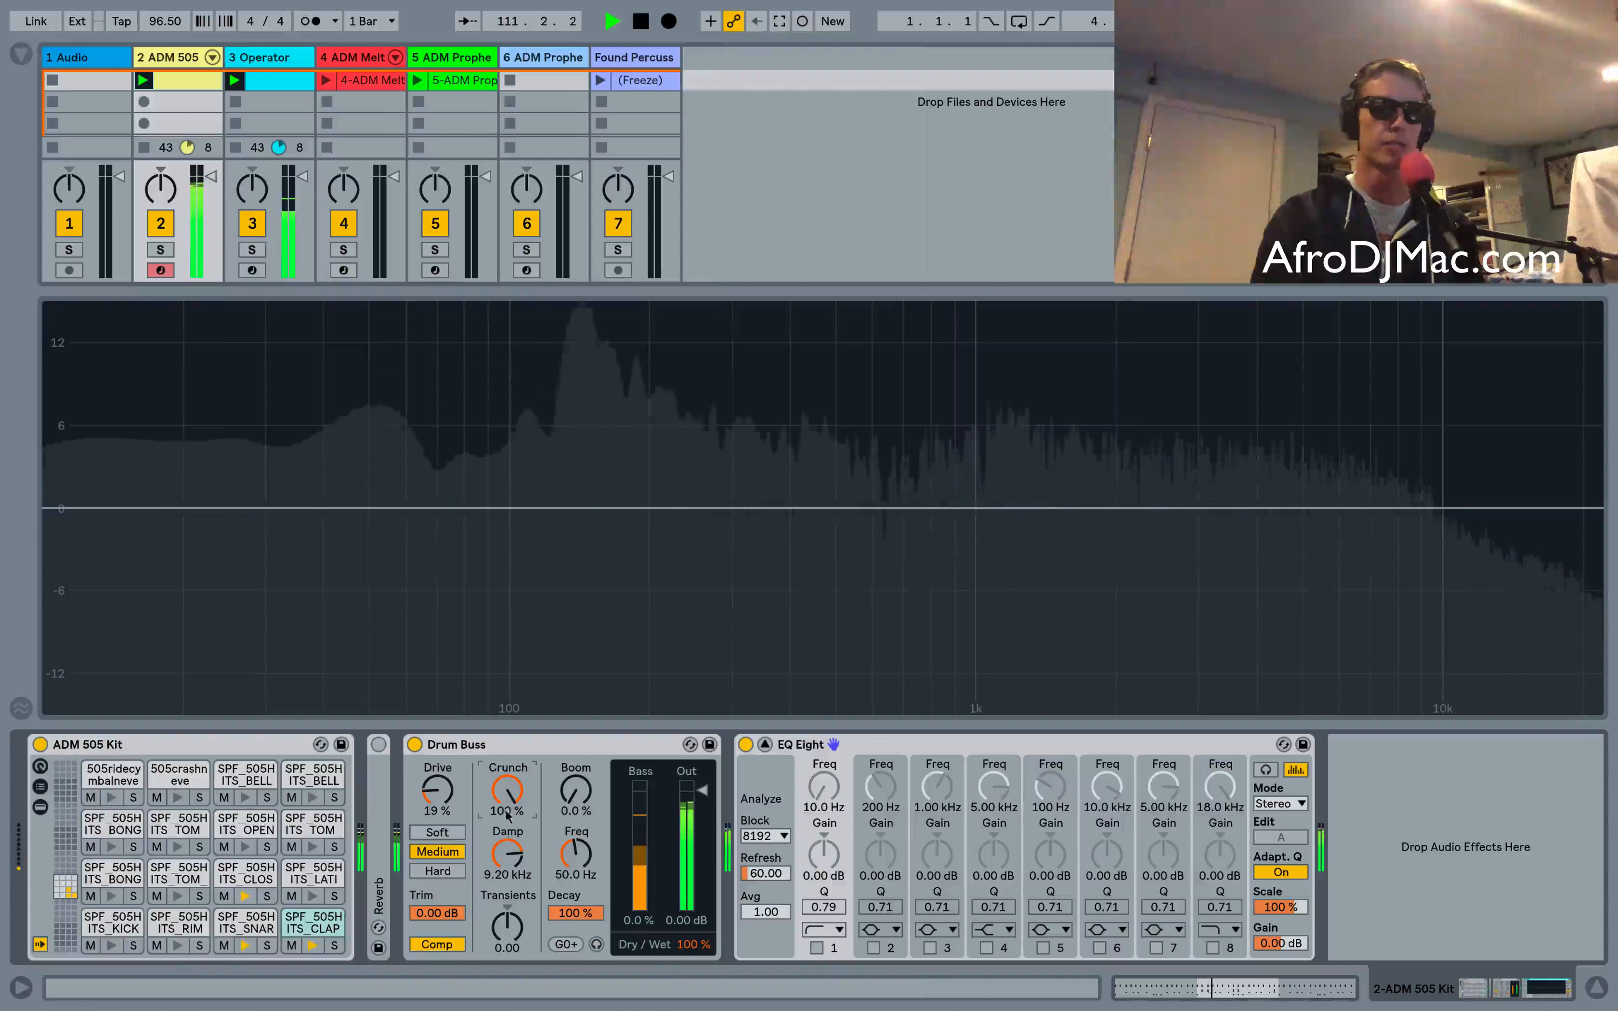
Set Damp to 20.0 kHz and Crunch to 100%
left_click(507, 855)
left_click_drag(506, 854, 506, 844)
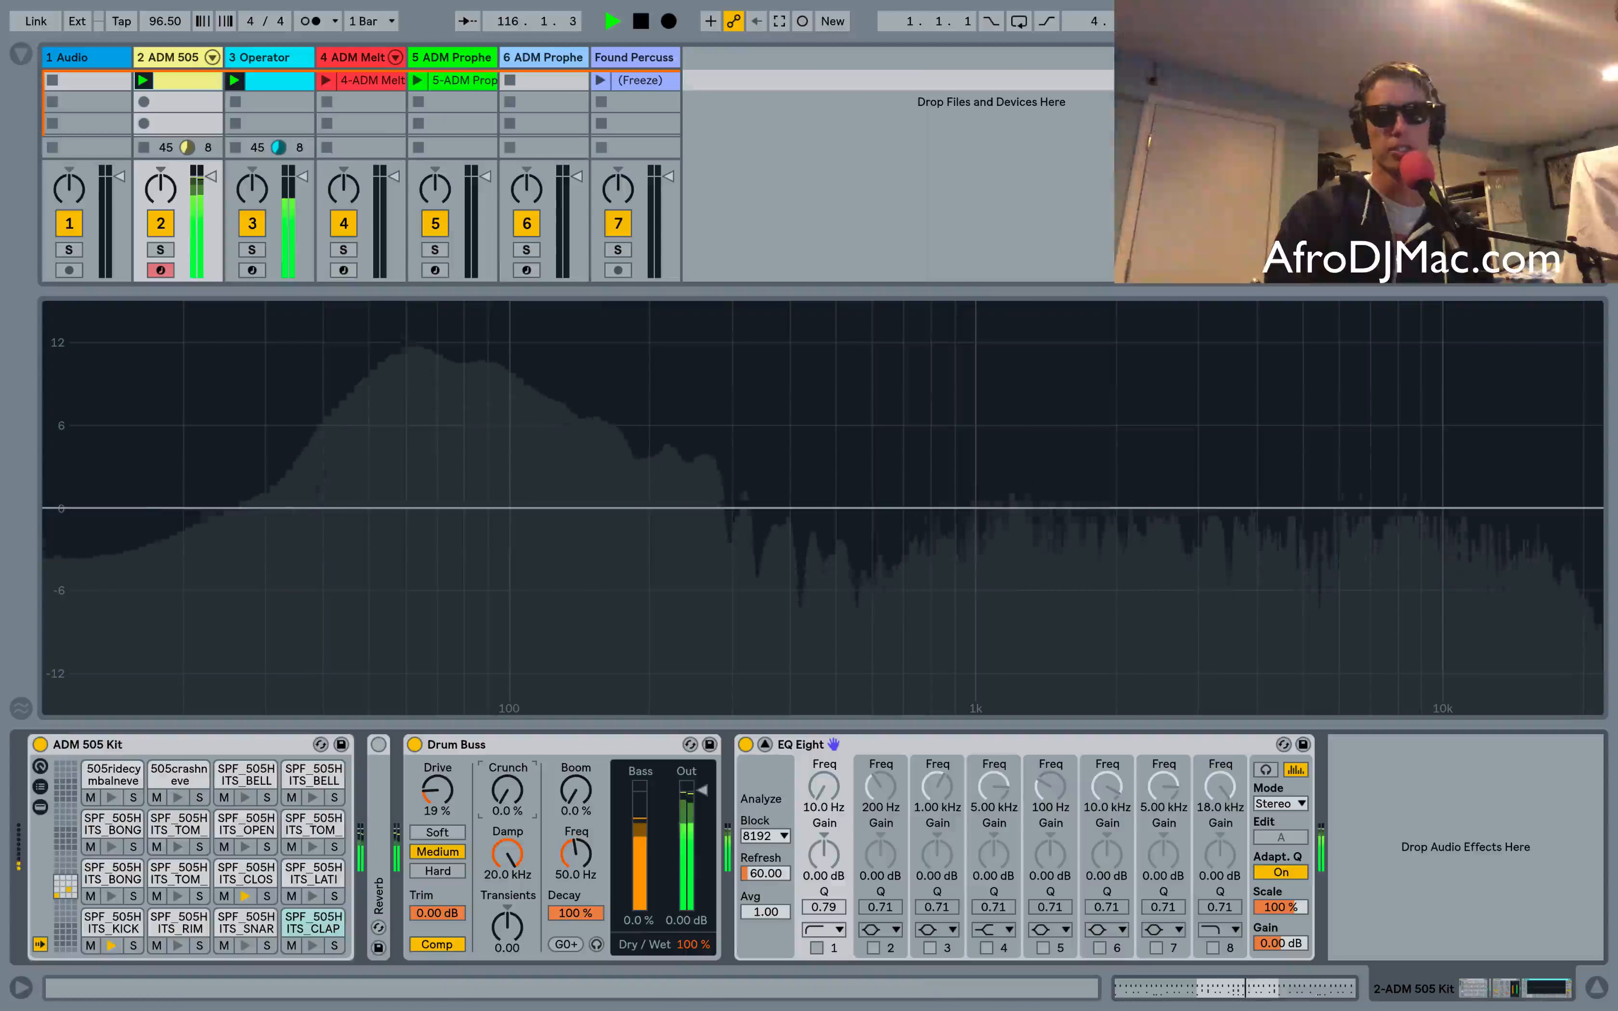
left_click_drag(507, 789, 506, 749)
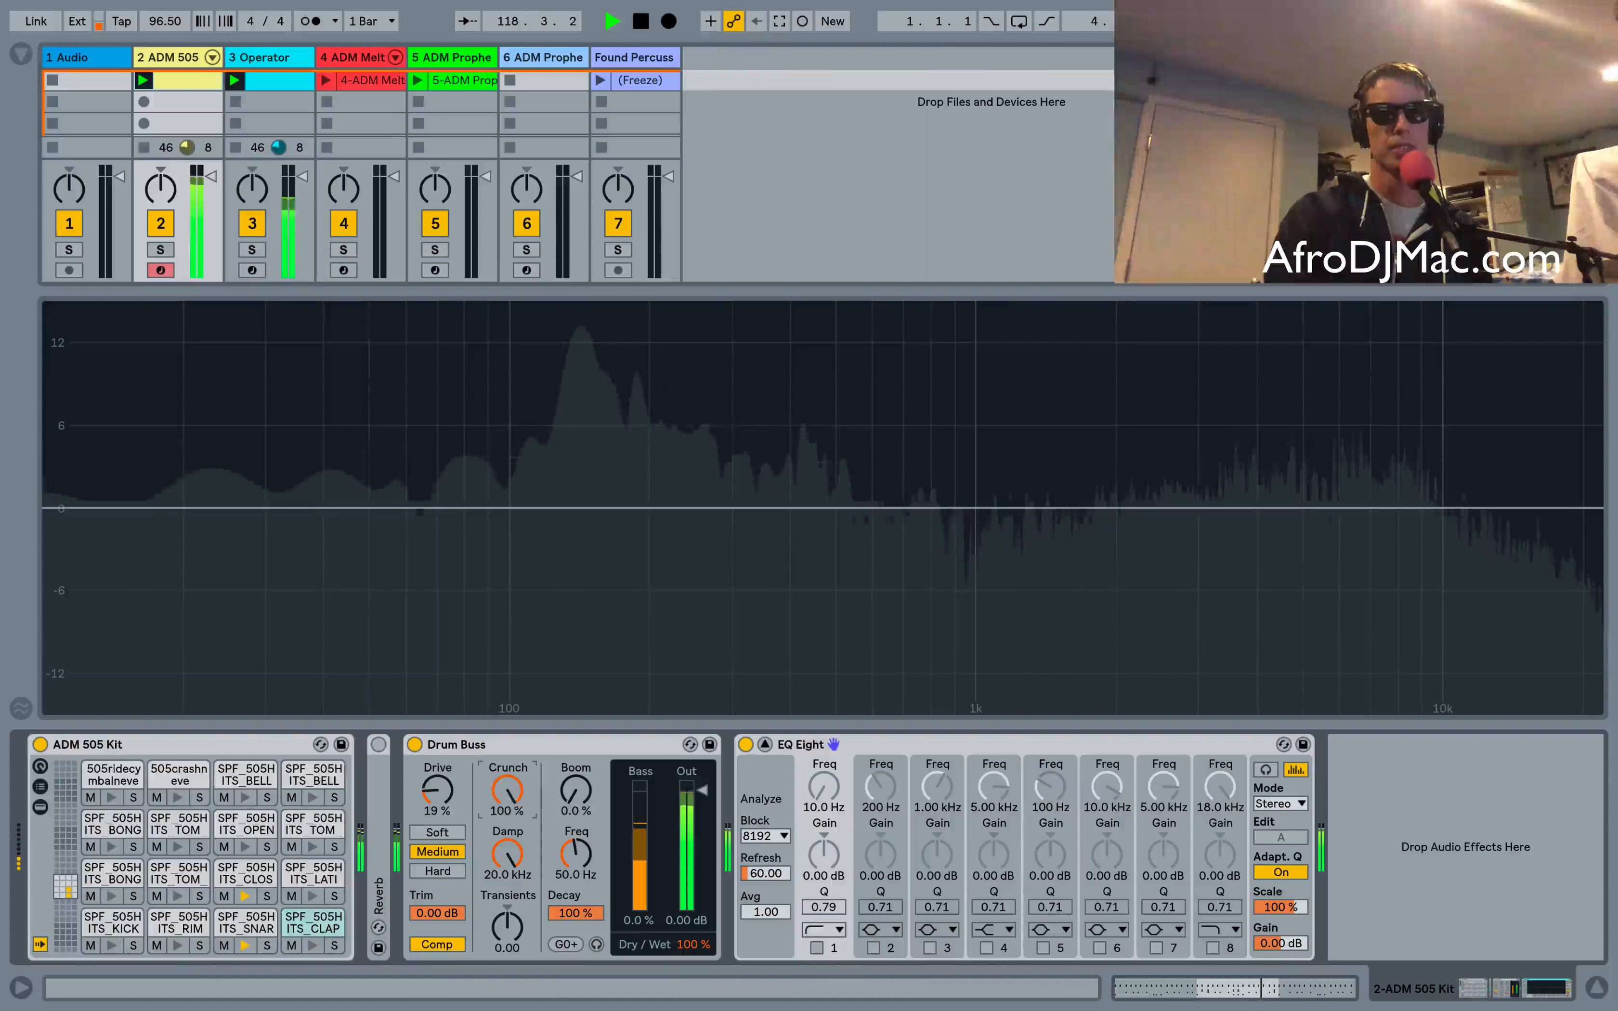
Sweep the Drum Buss Damp frequency down and back up, setting it to 9.07 kHz
left_click_drag(508, 853, 507, 890)
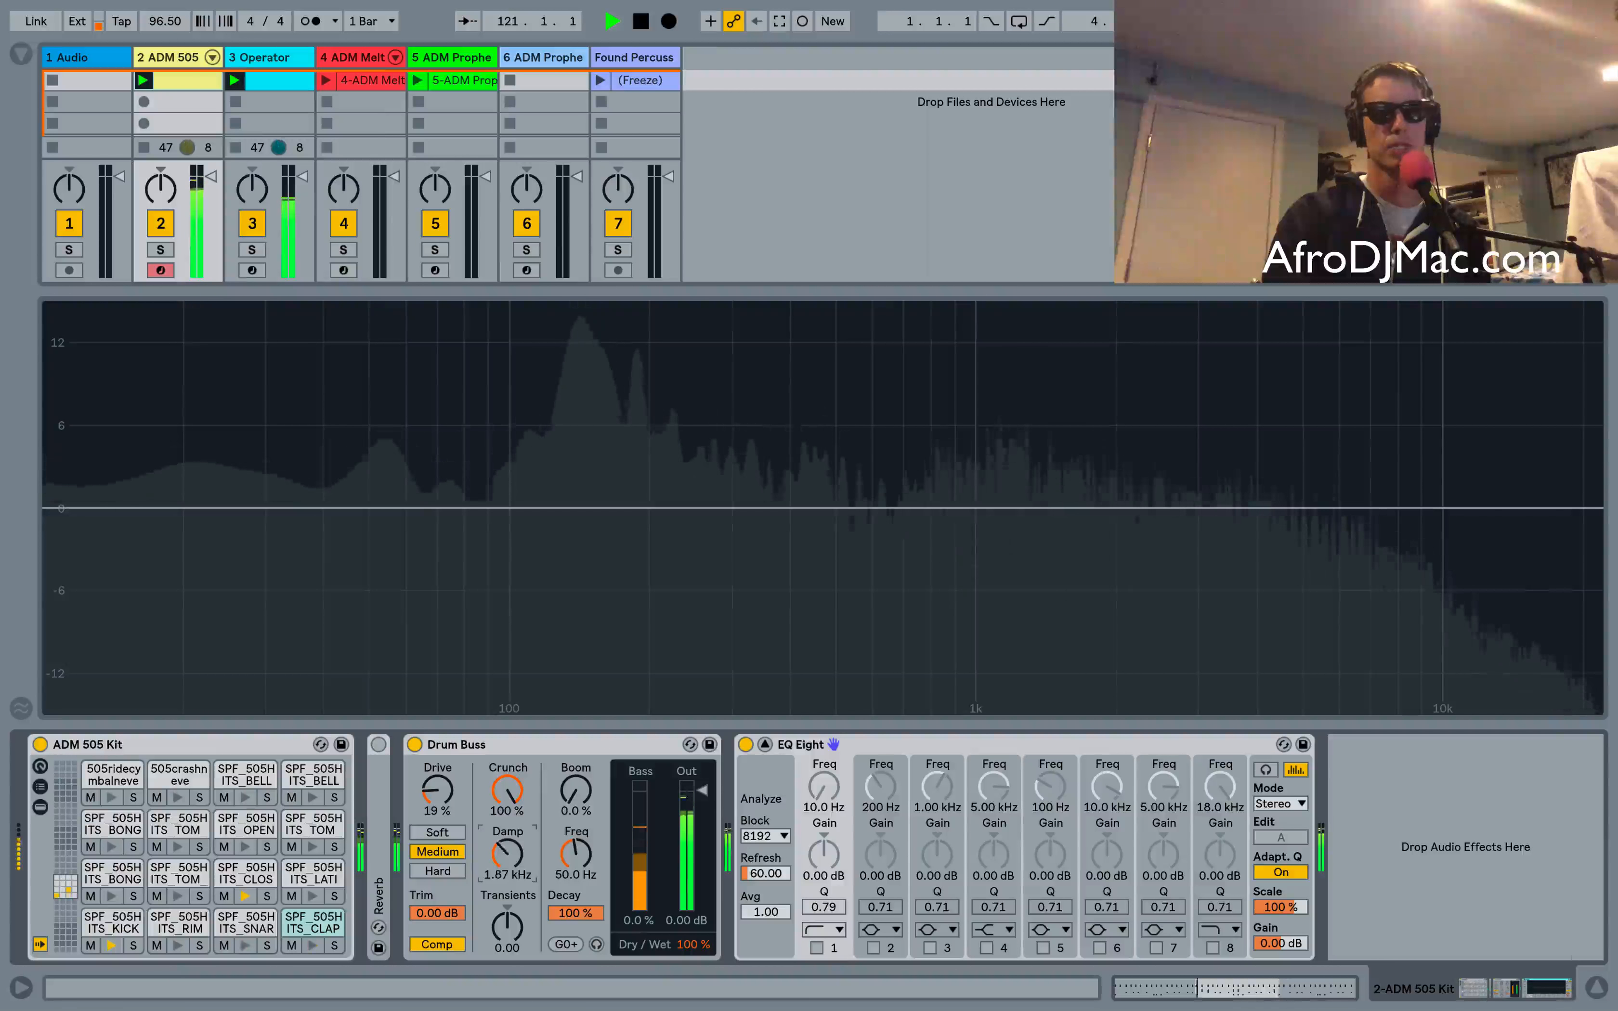
left_click_drag(508, 853, 507, 833)
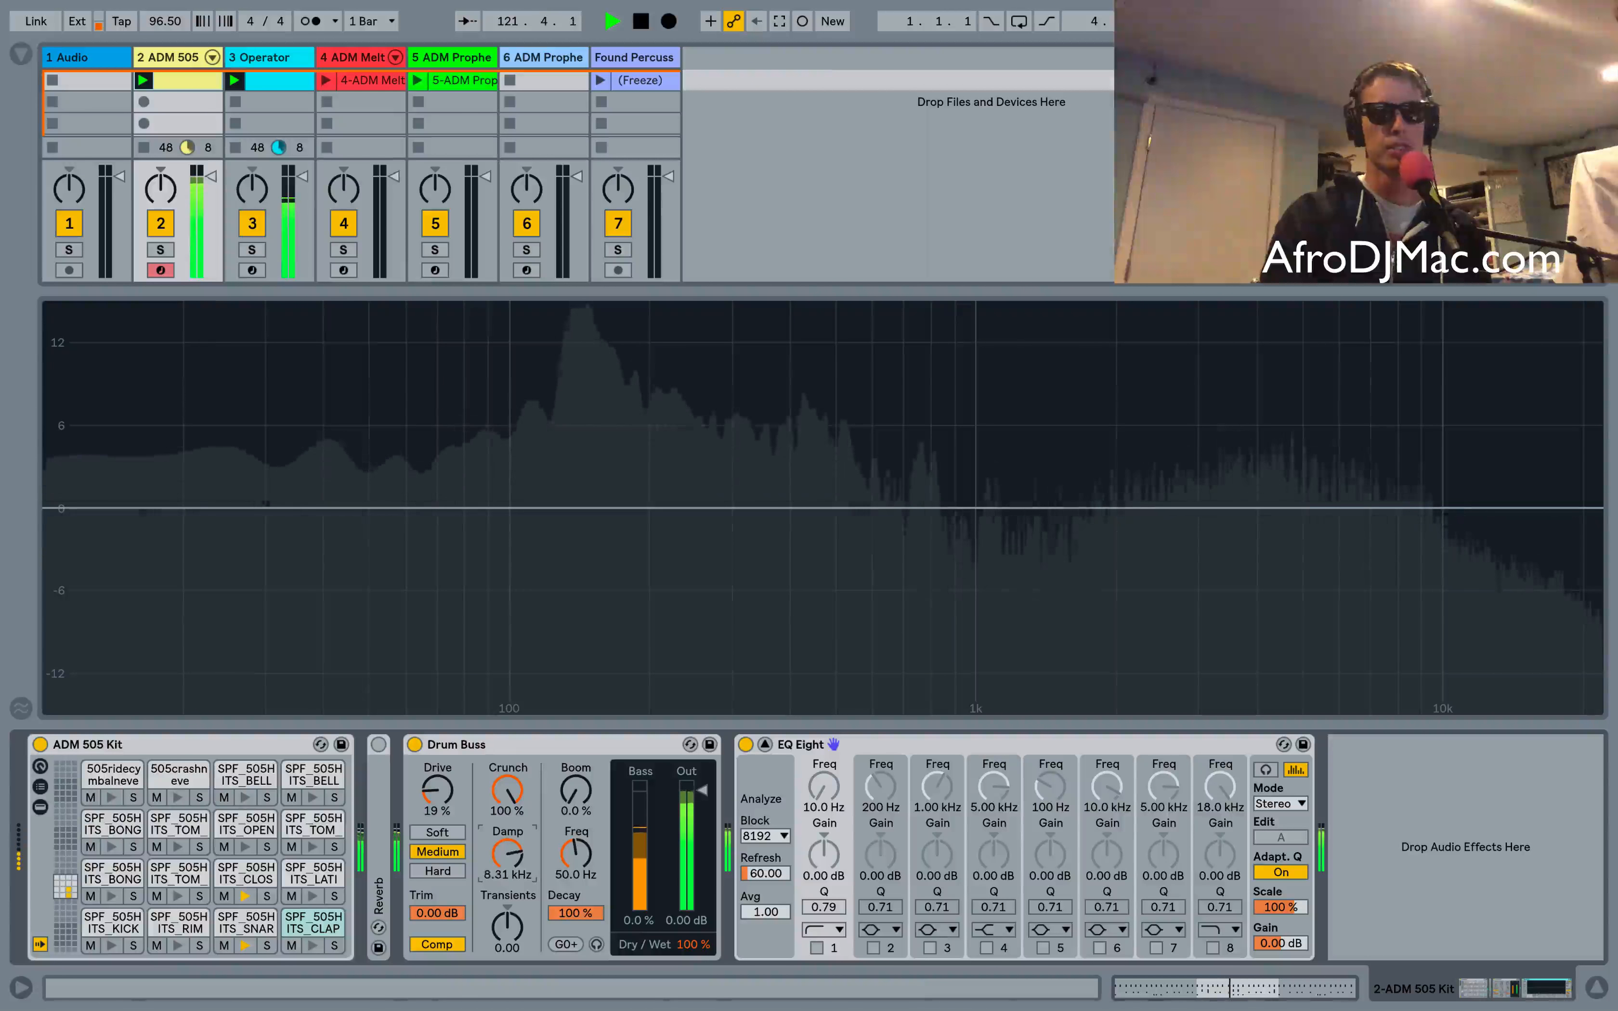
left_click_drag(507, 853, 508, 811)
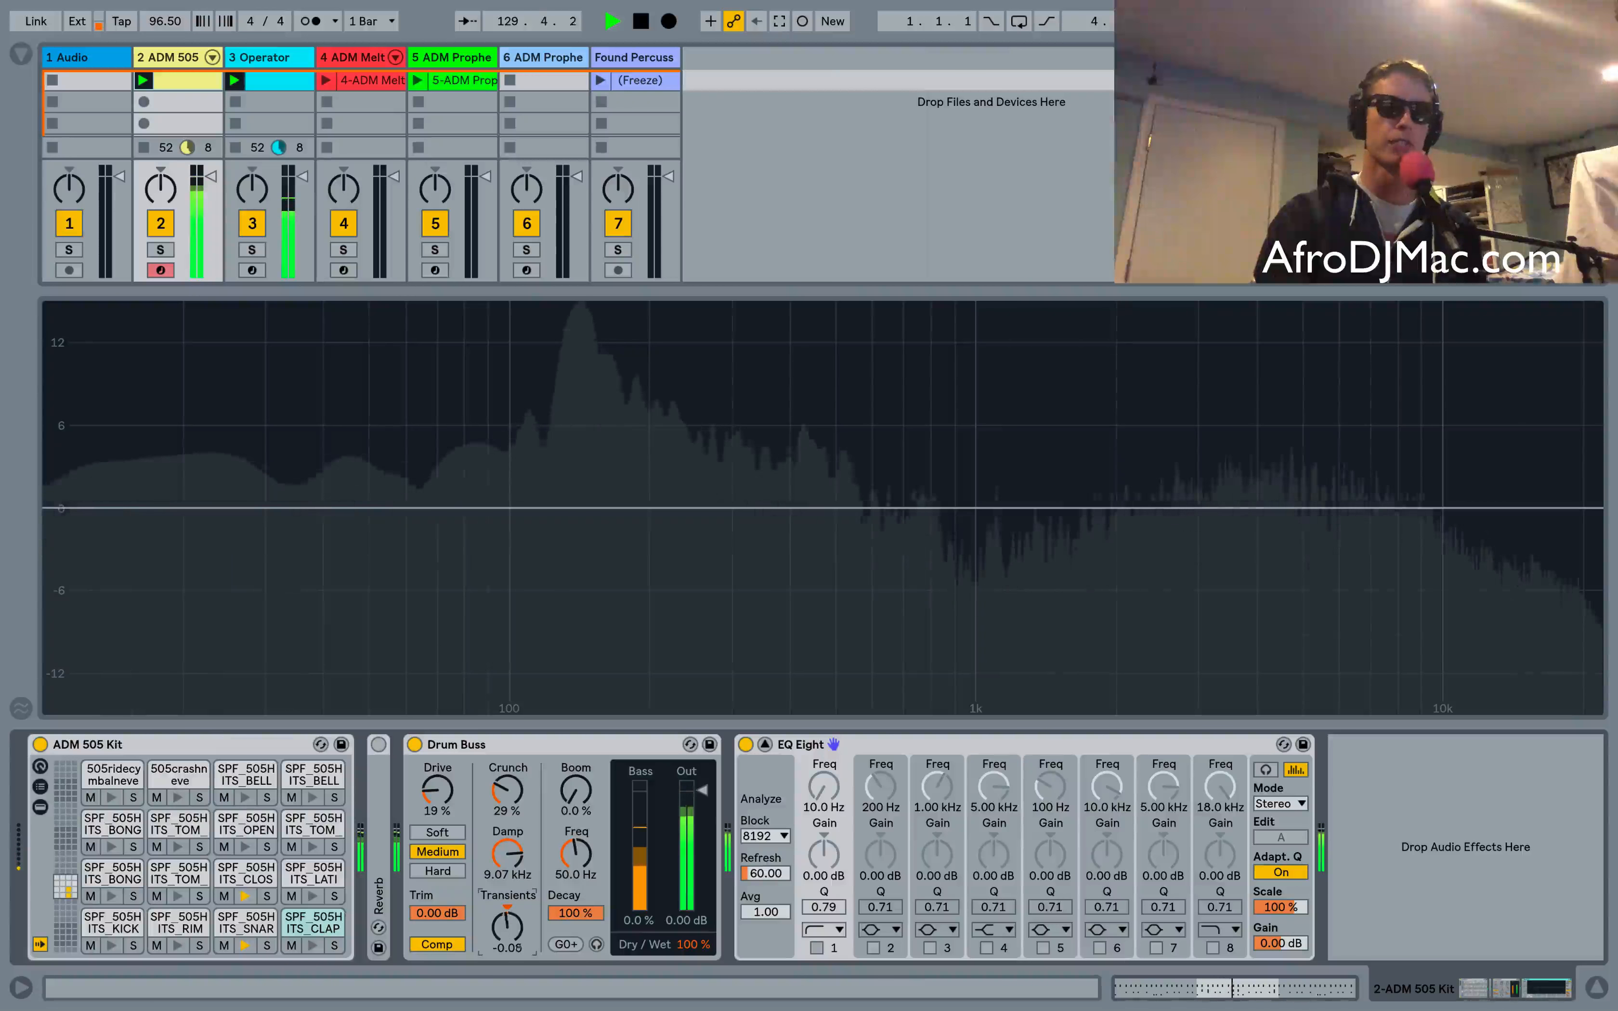
Sweep the Transients amount between -0.98 and 1.00, leaving it near 0
left_click_drag(508, 927, 508, 970)
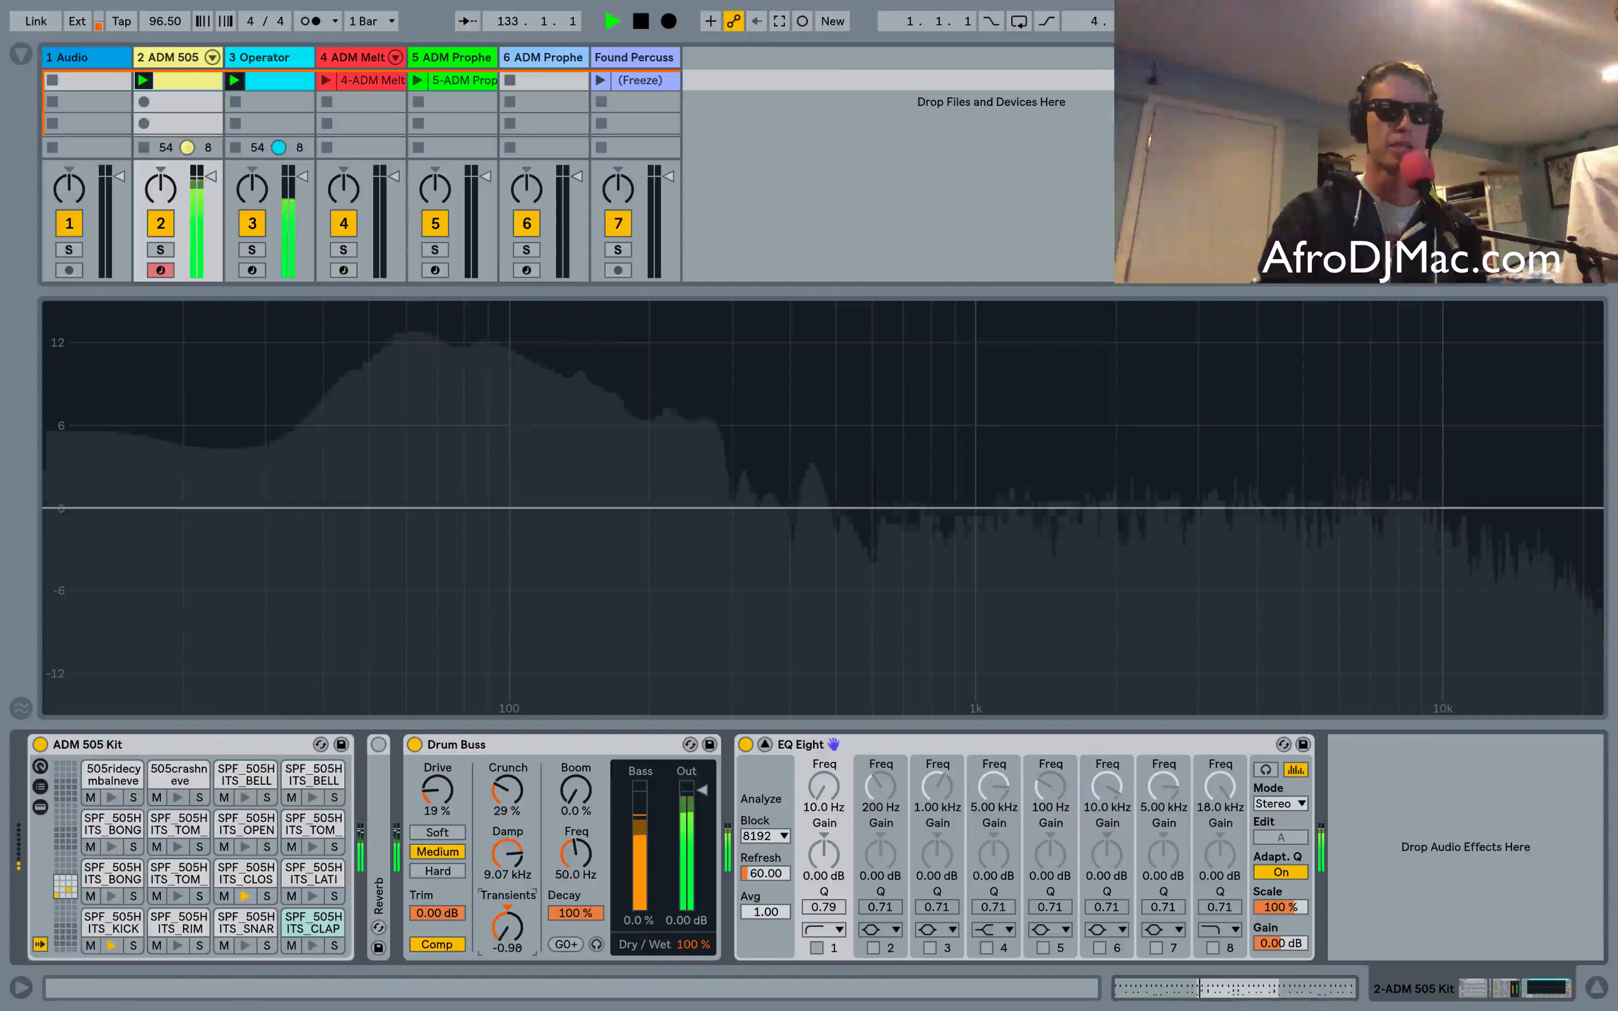
left_click_drag(508, 970, 508, 900)
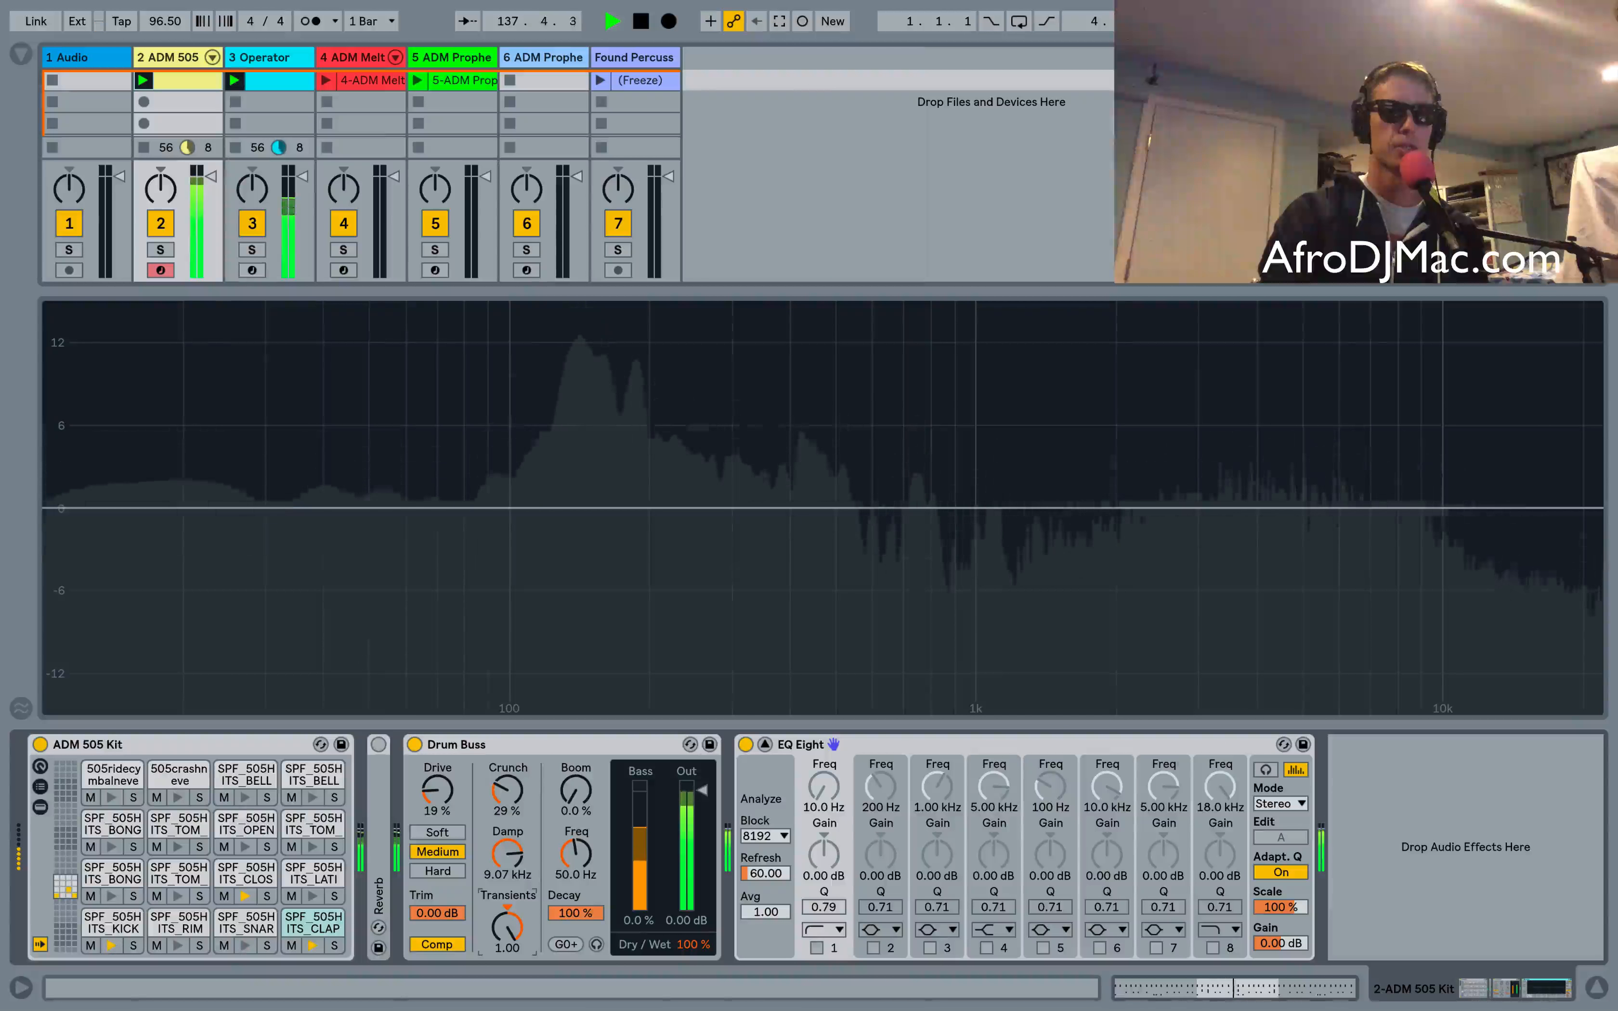
left_click_drag(508, 899, 508, 940)
Expand and enable the Reverb device, then lower the Drum Buss Transients to -0.98
double_click(371, 802)
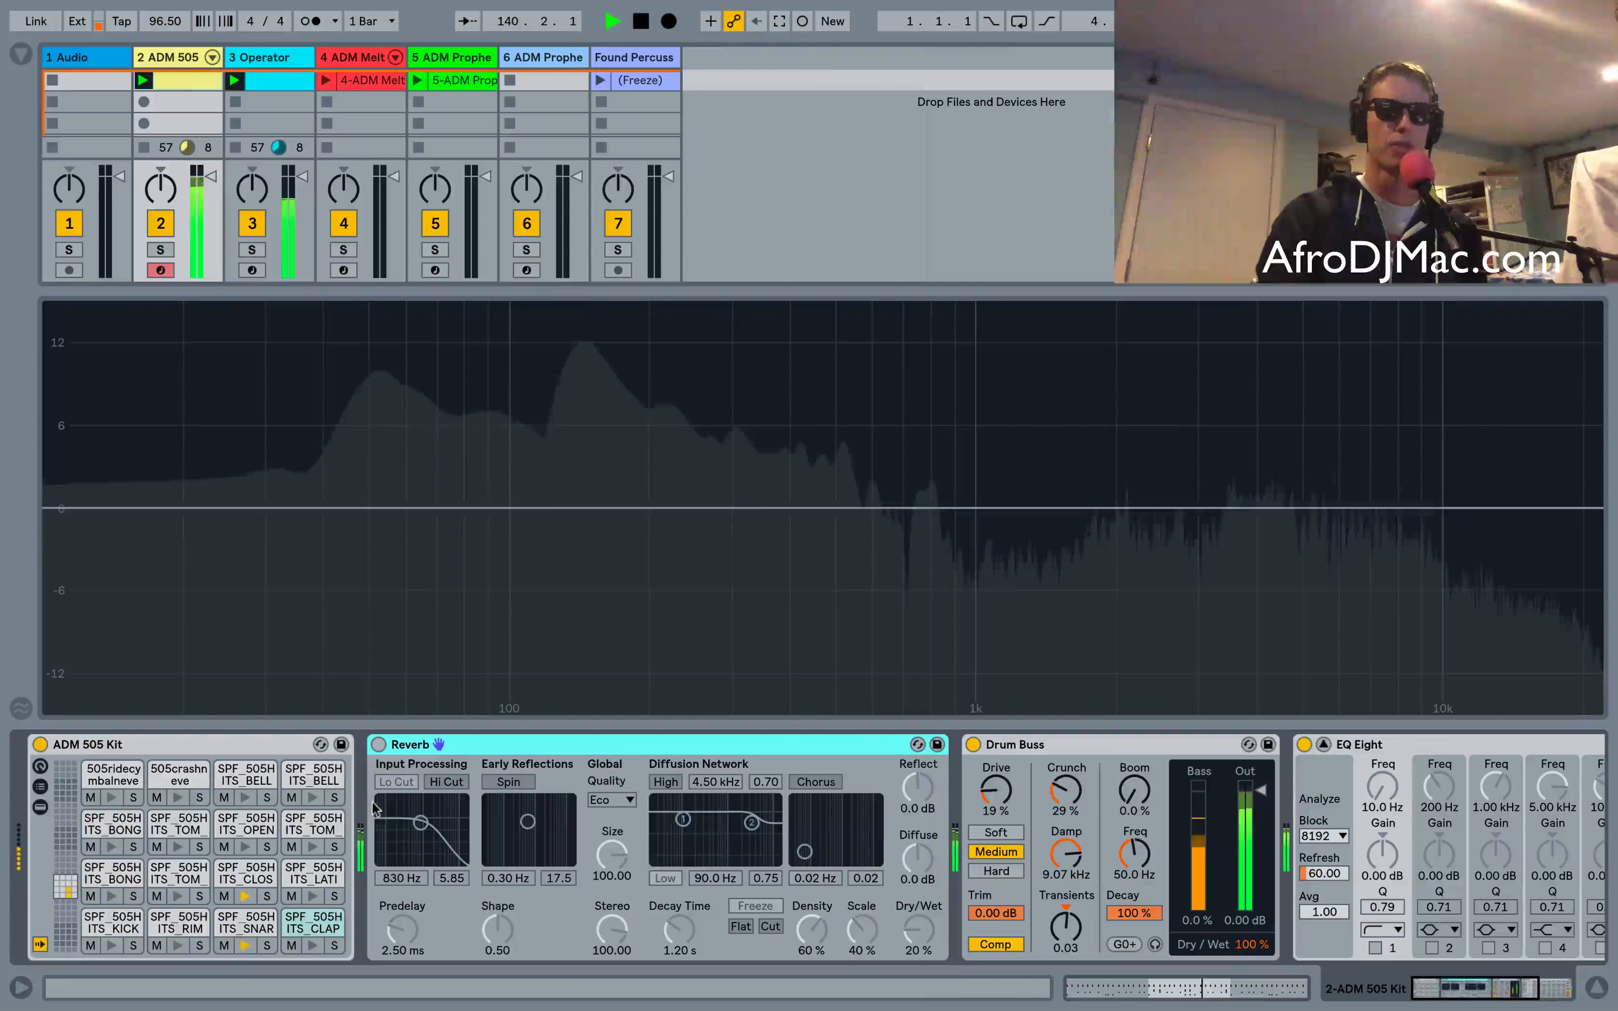
left_click(379, 745)
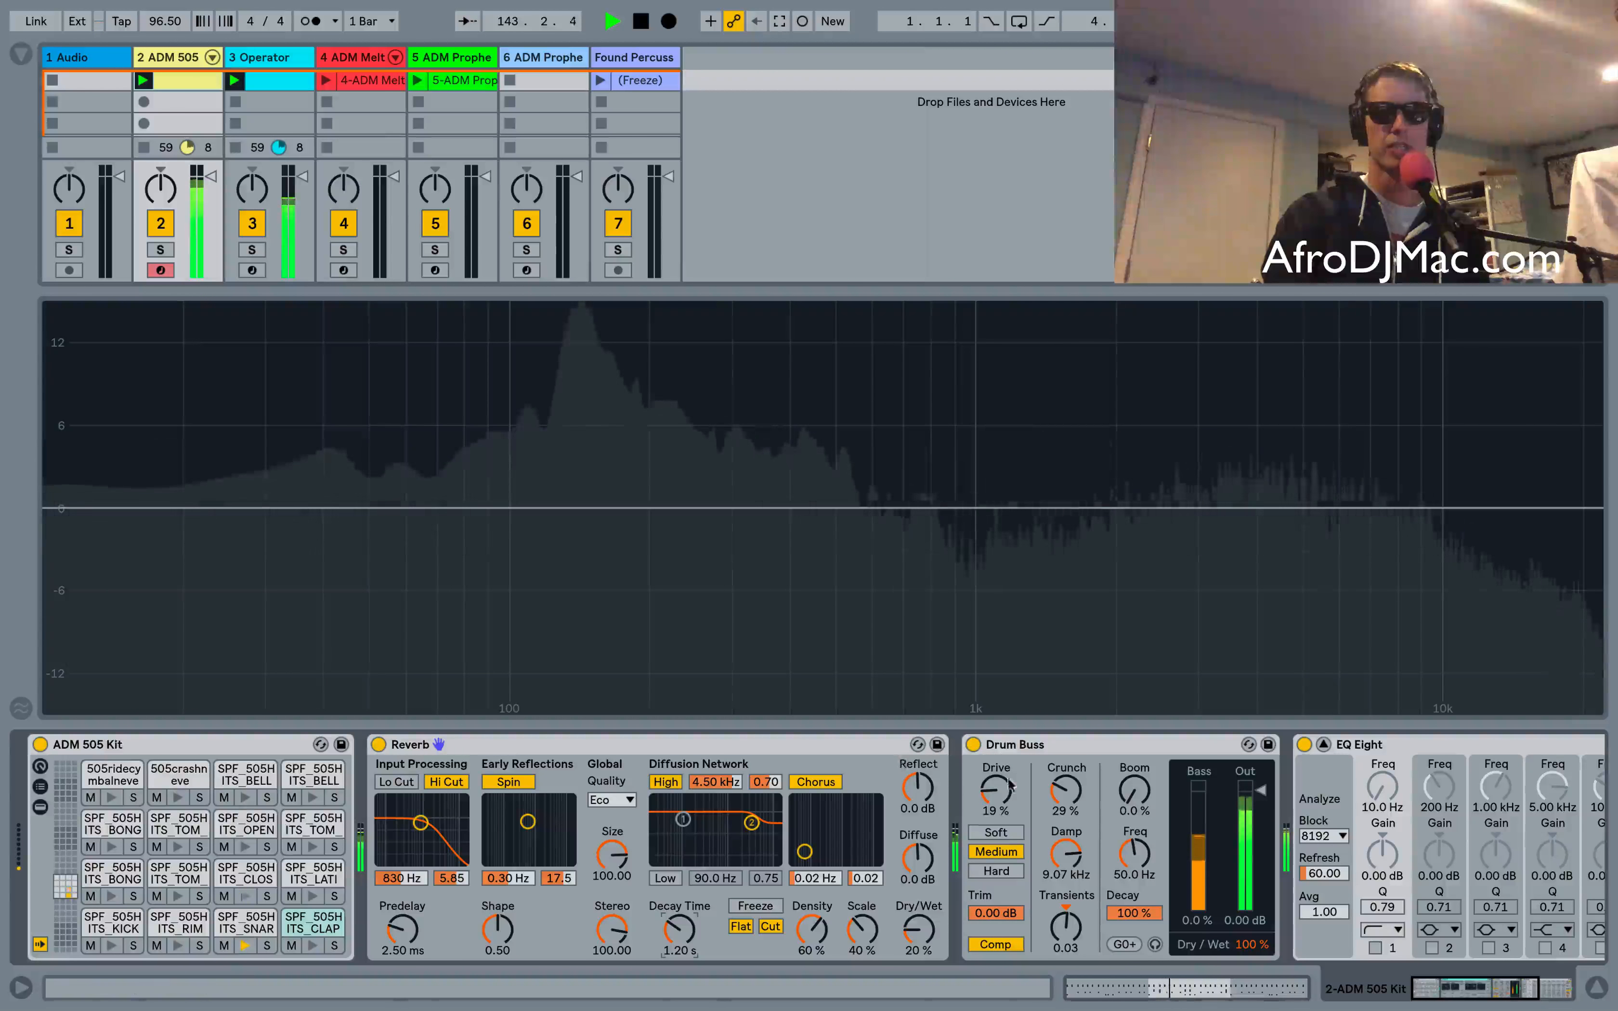
left_click(1052, 929)
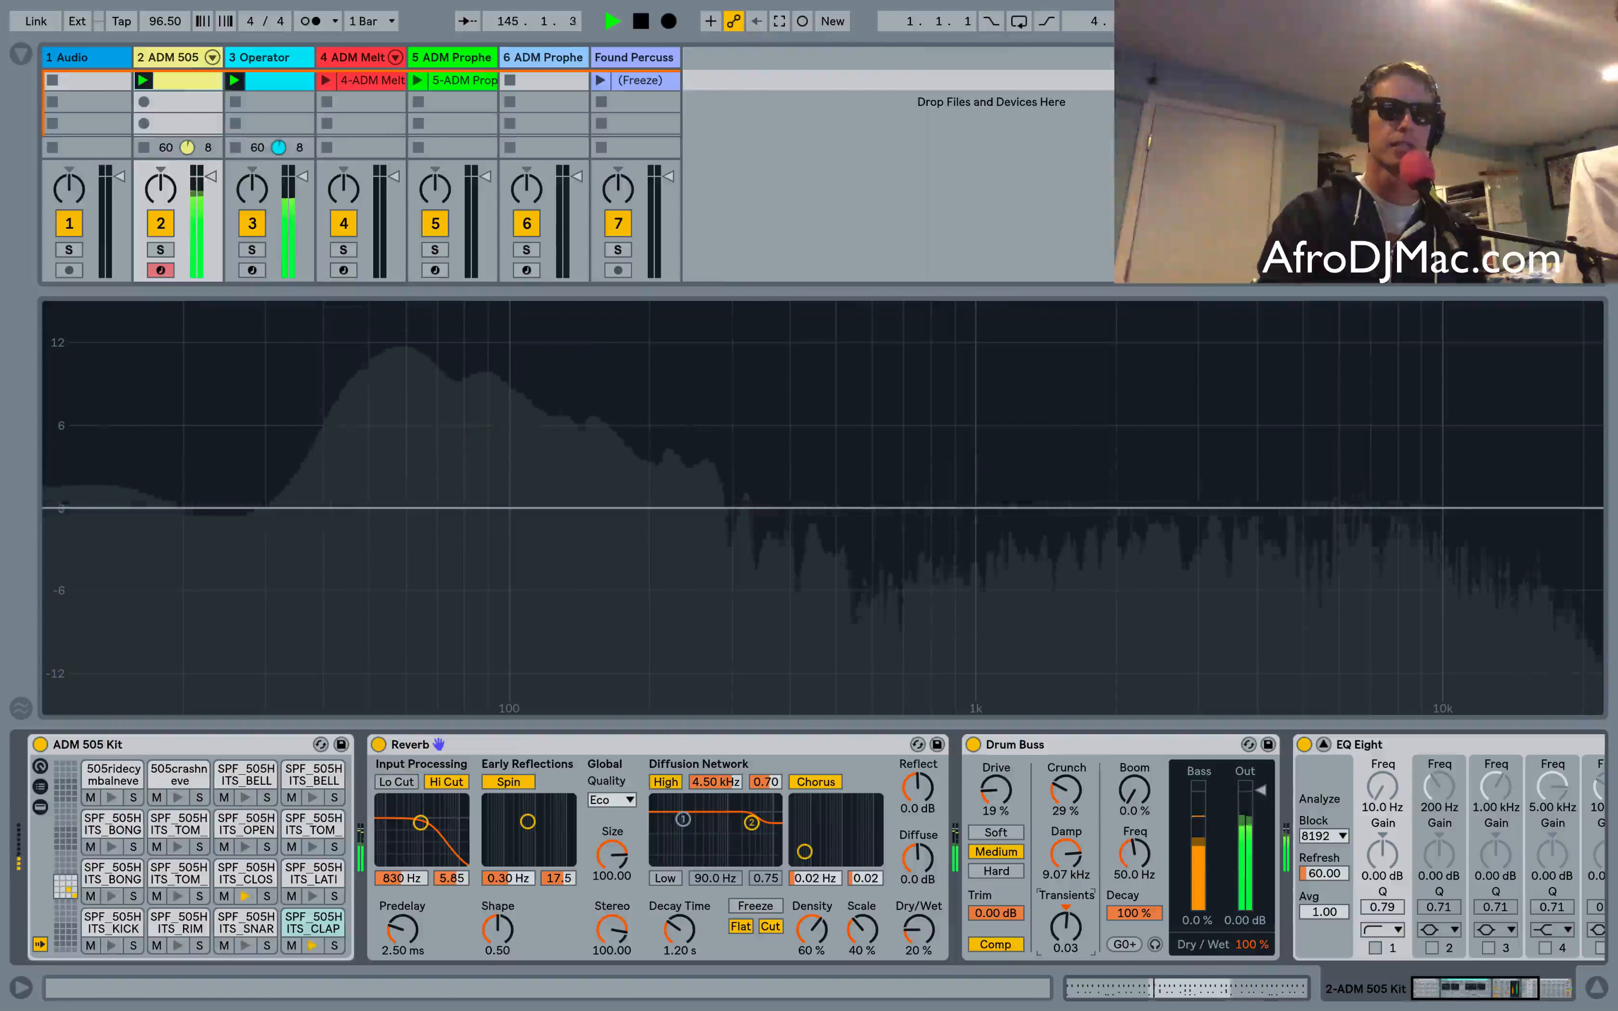
left_click_drag(1052, 929, 1053, 939)
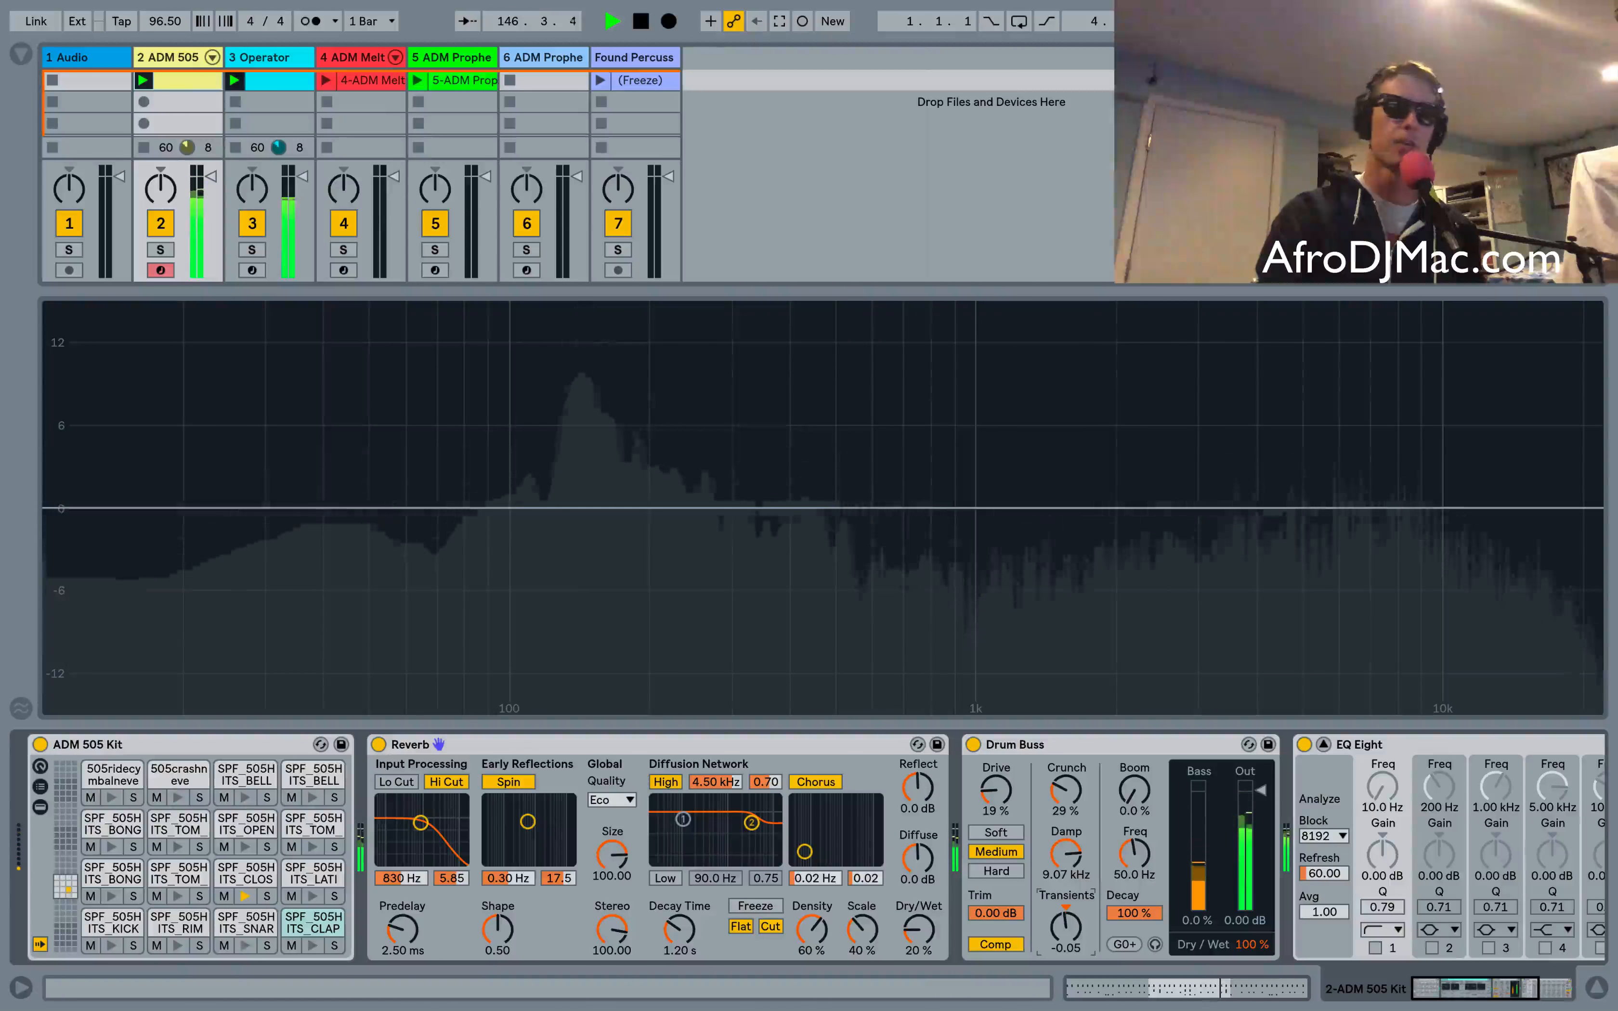
left_click_drag(1066, 929, 1066, 927)
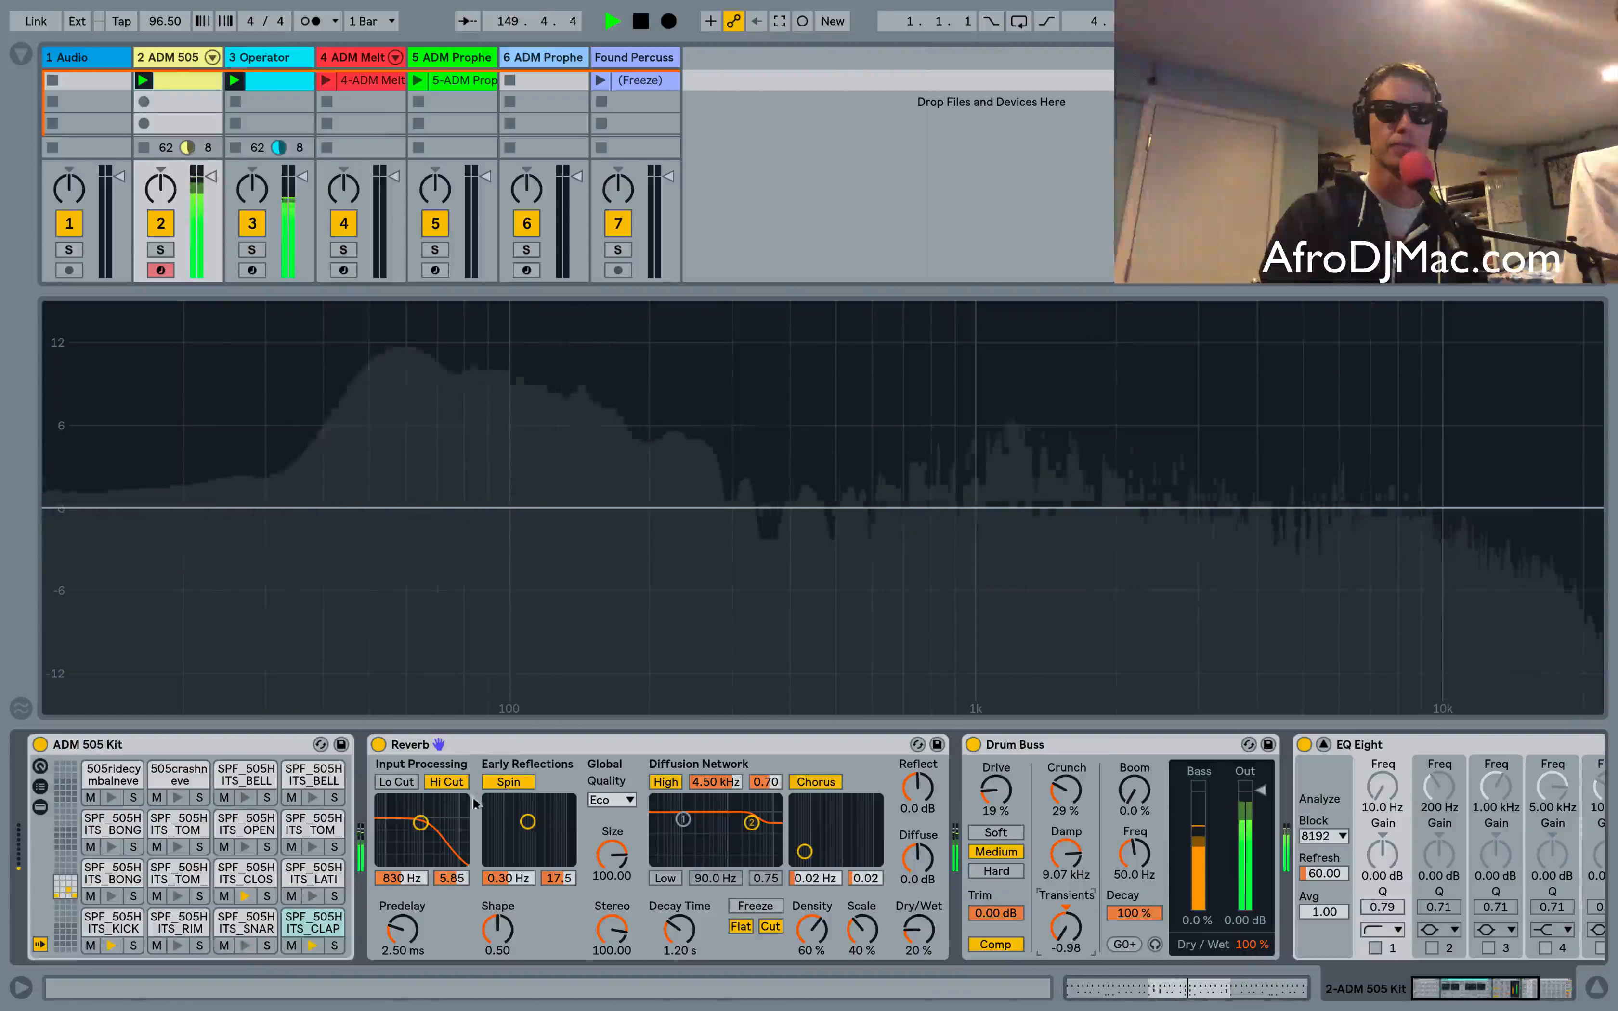
Toggle the Reverb off and on, then set its Dry/Wet to 83% and back to 20%
left_click(379, 744)
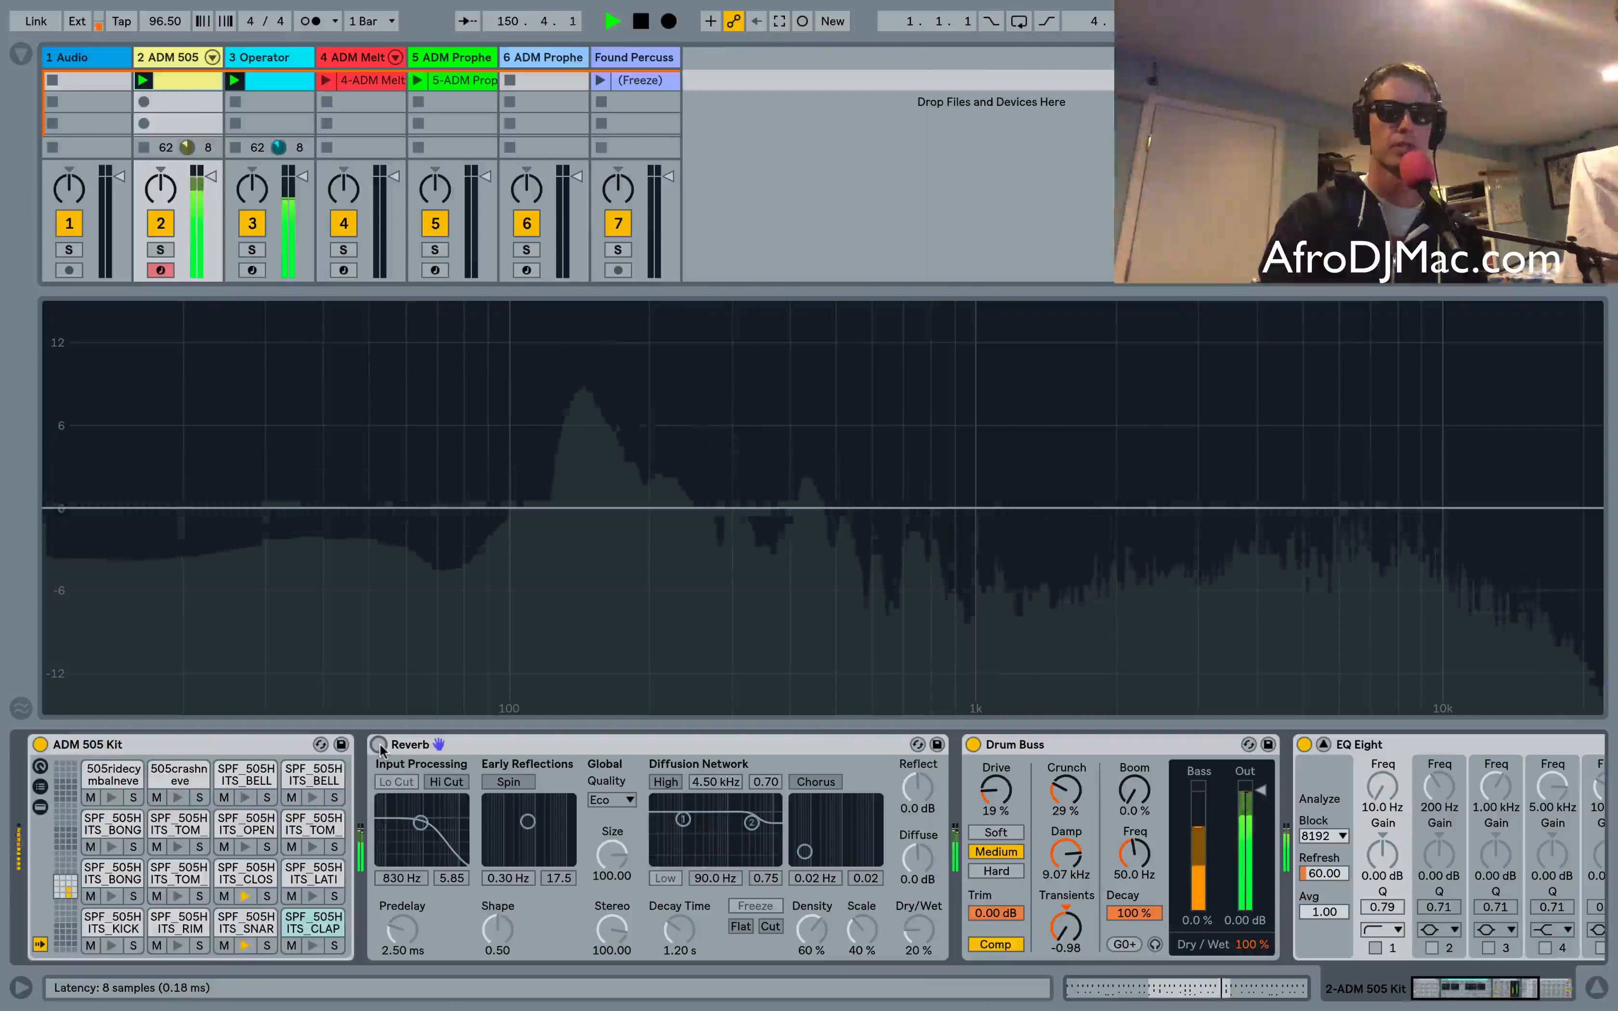
left_click(379, 744)
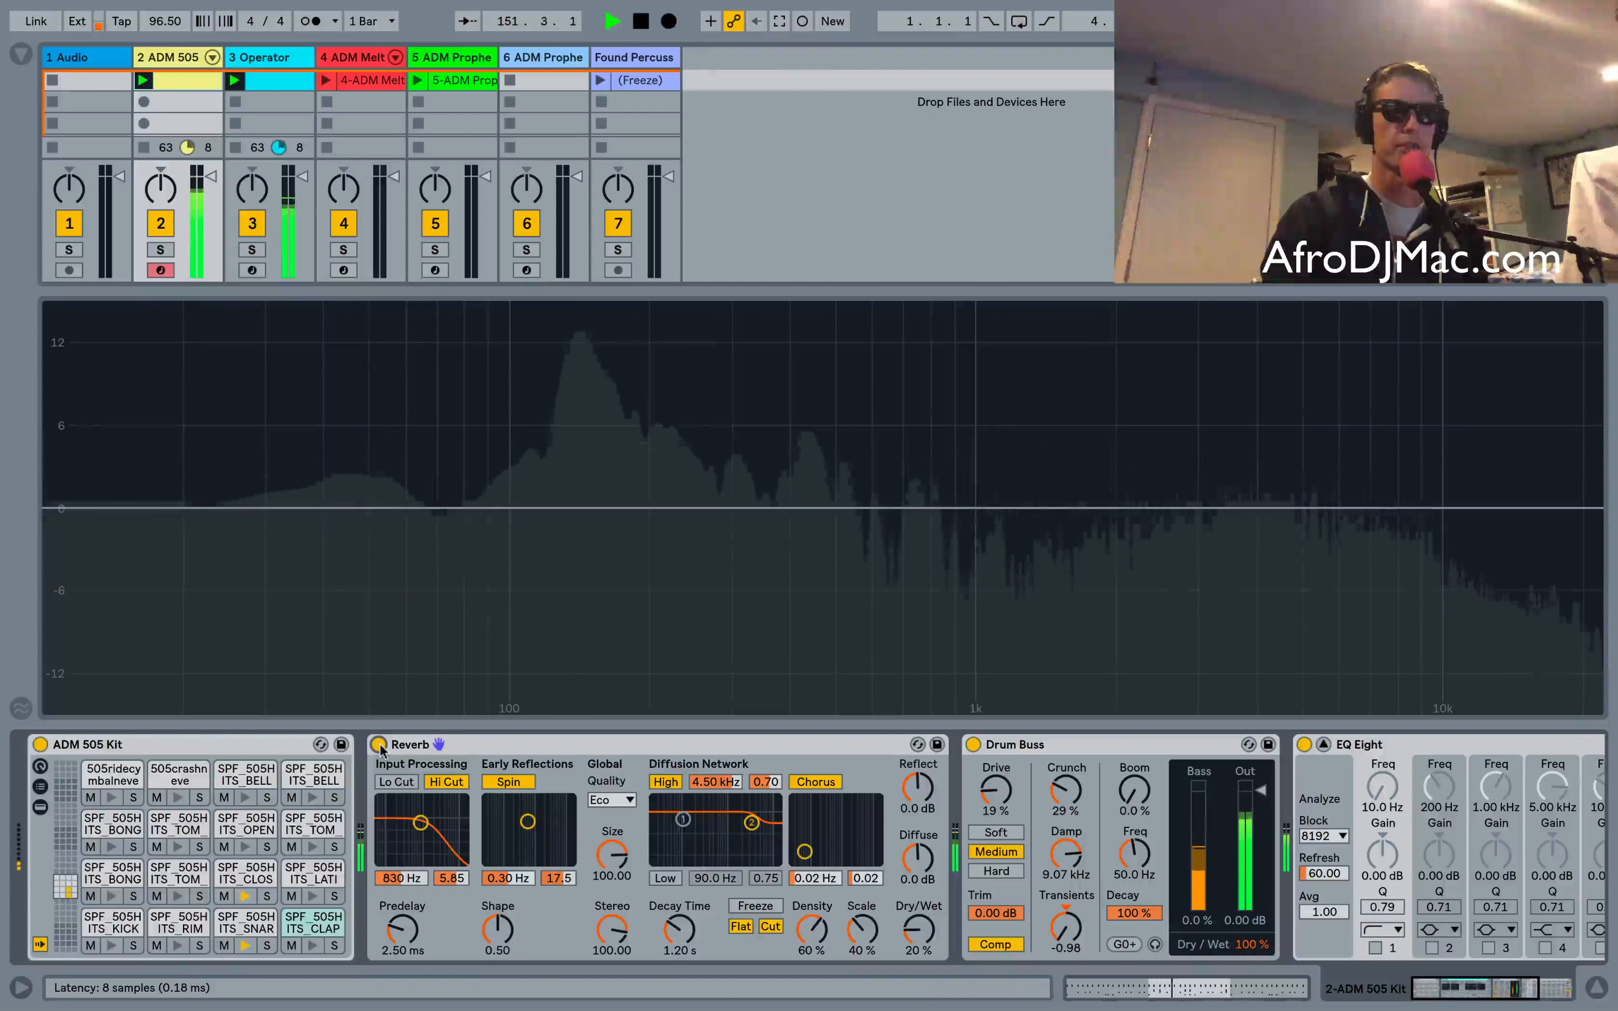
left_click_drag(919, 930, 919, 909)
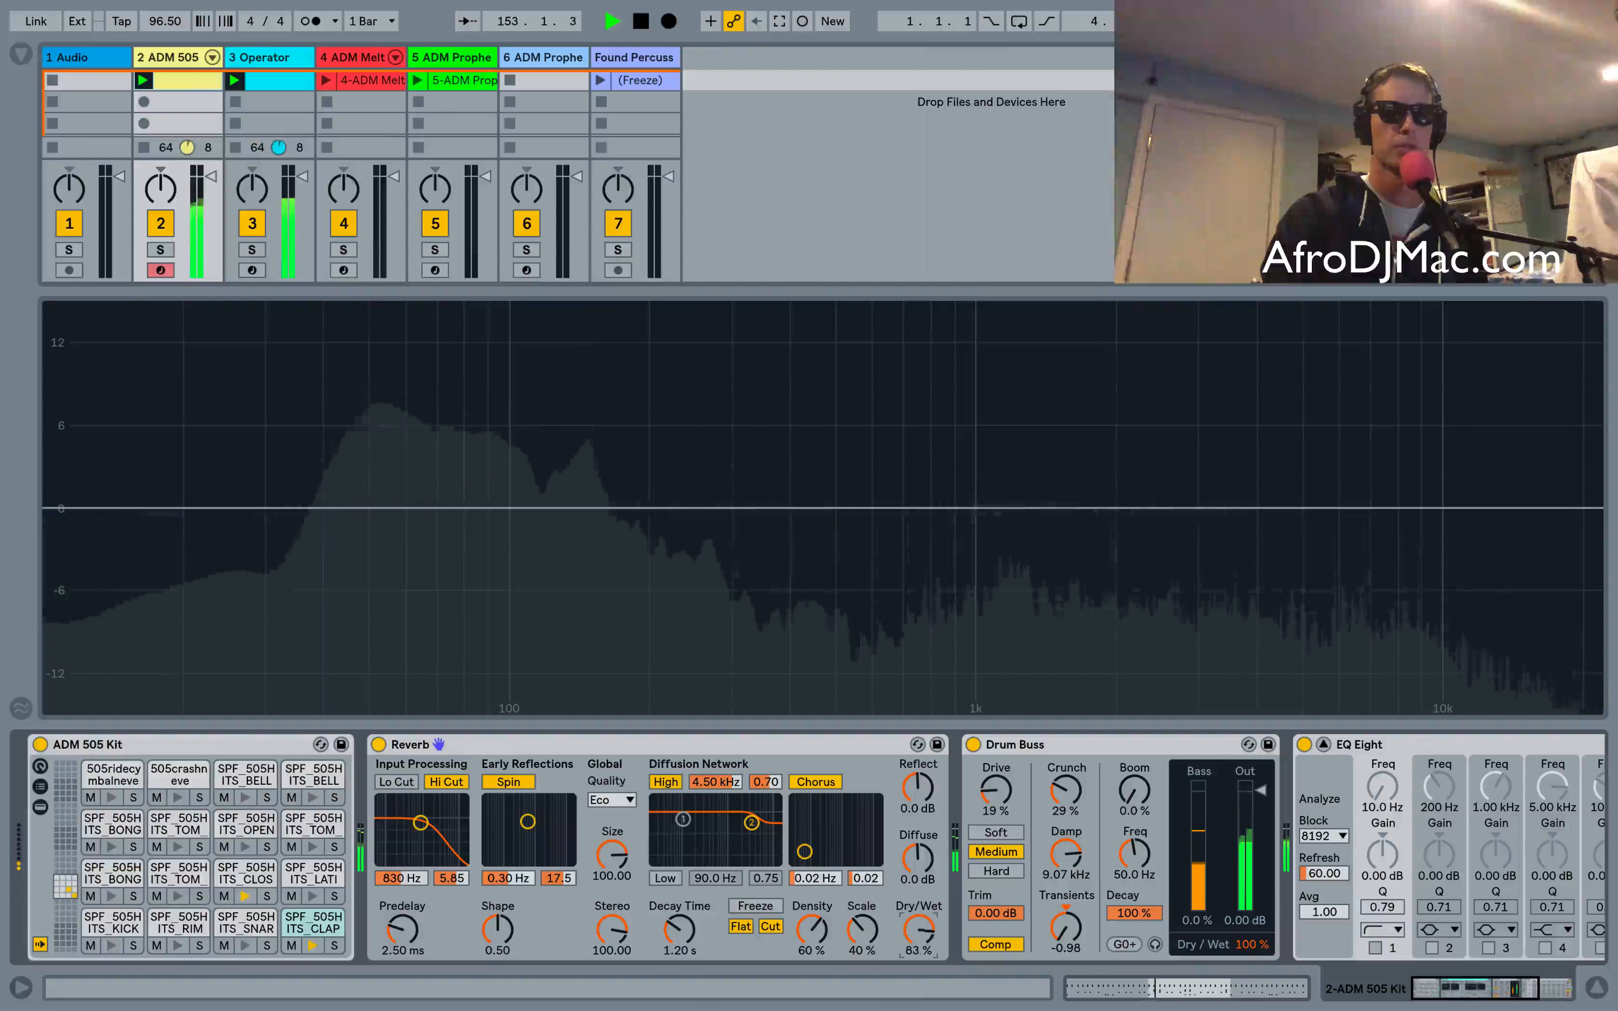
left_click_drag(919, 930, 919, 970)
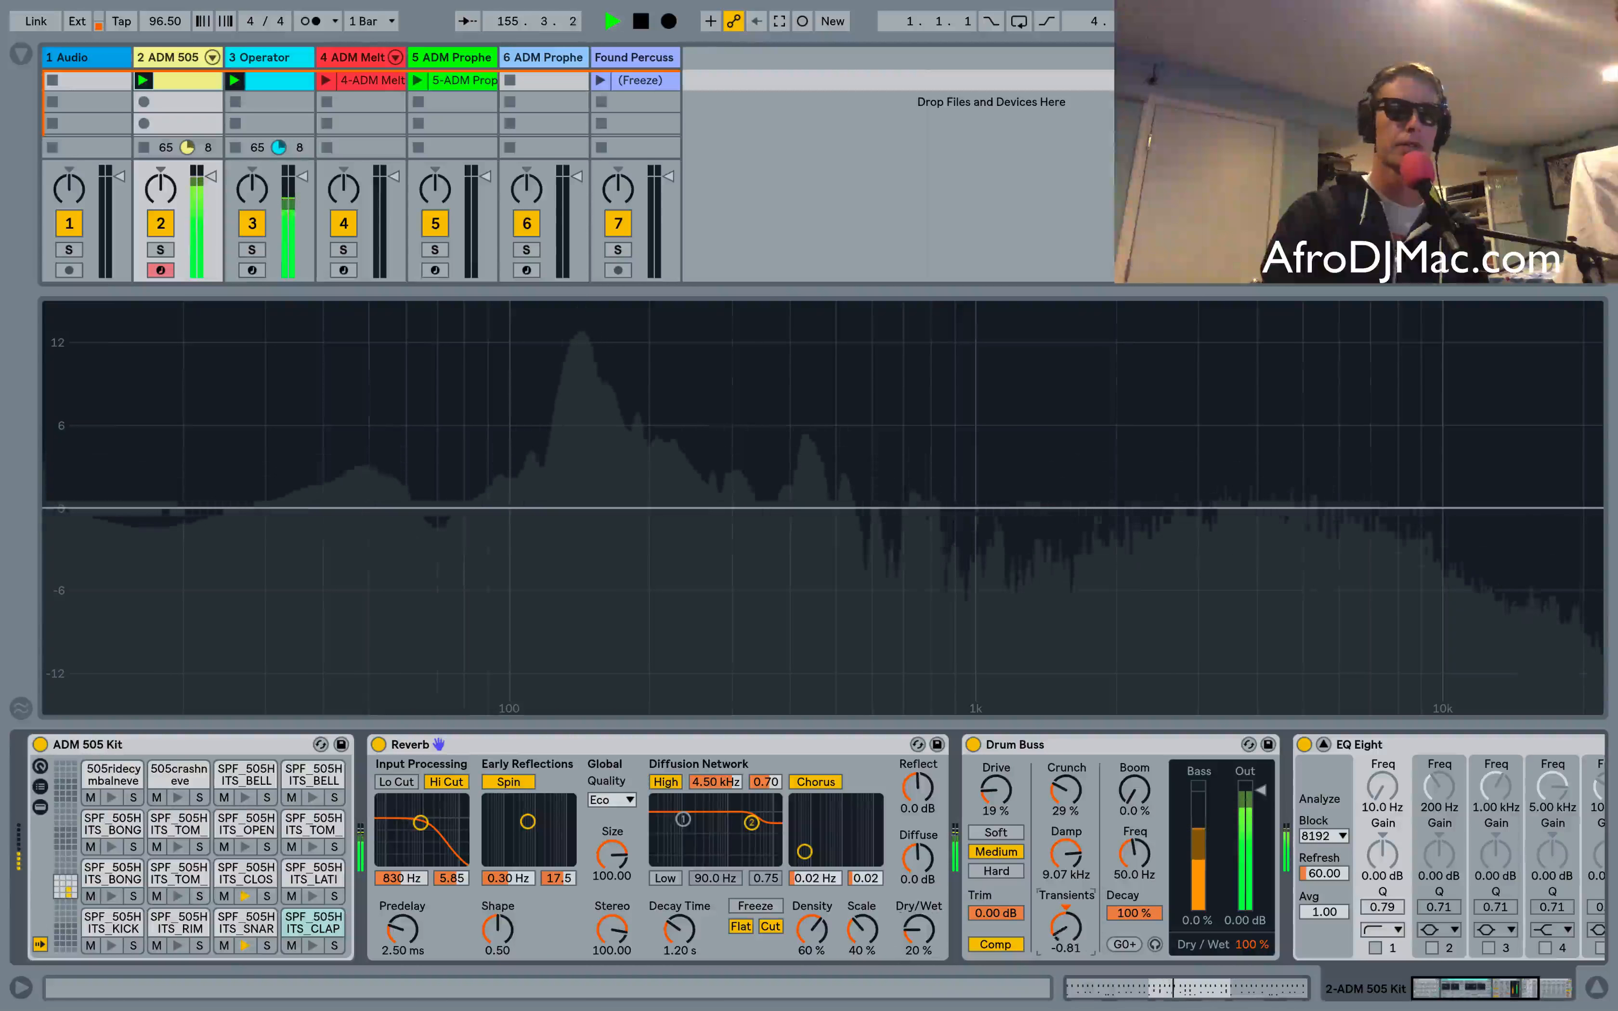
Raise Transients to 1.00, then reset it to 0.00 while auditioning Reverb Dry/Wet at 87% and 13%
left_click_drag(1066, 929, 1066, 908)
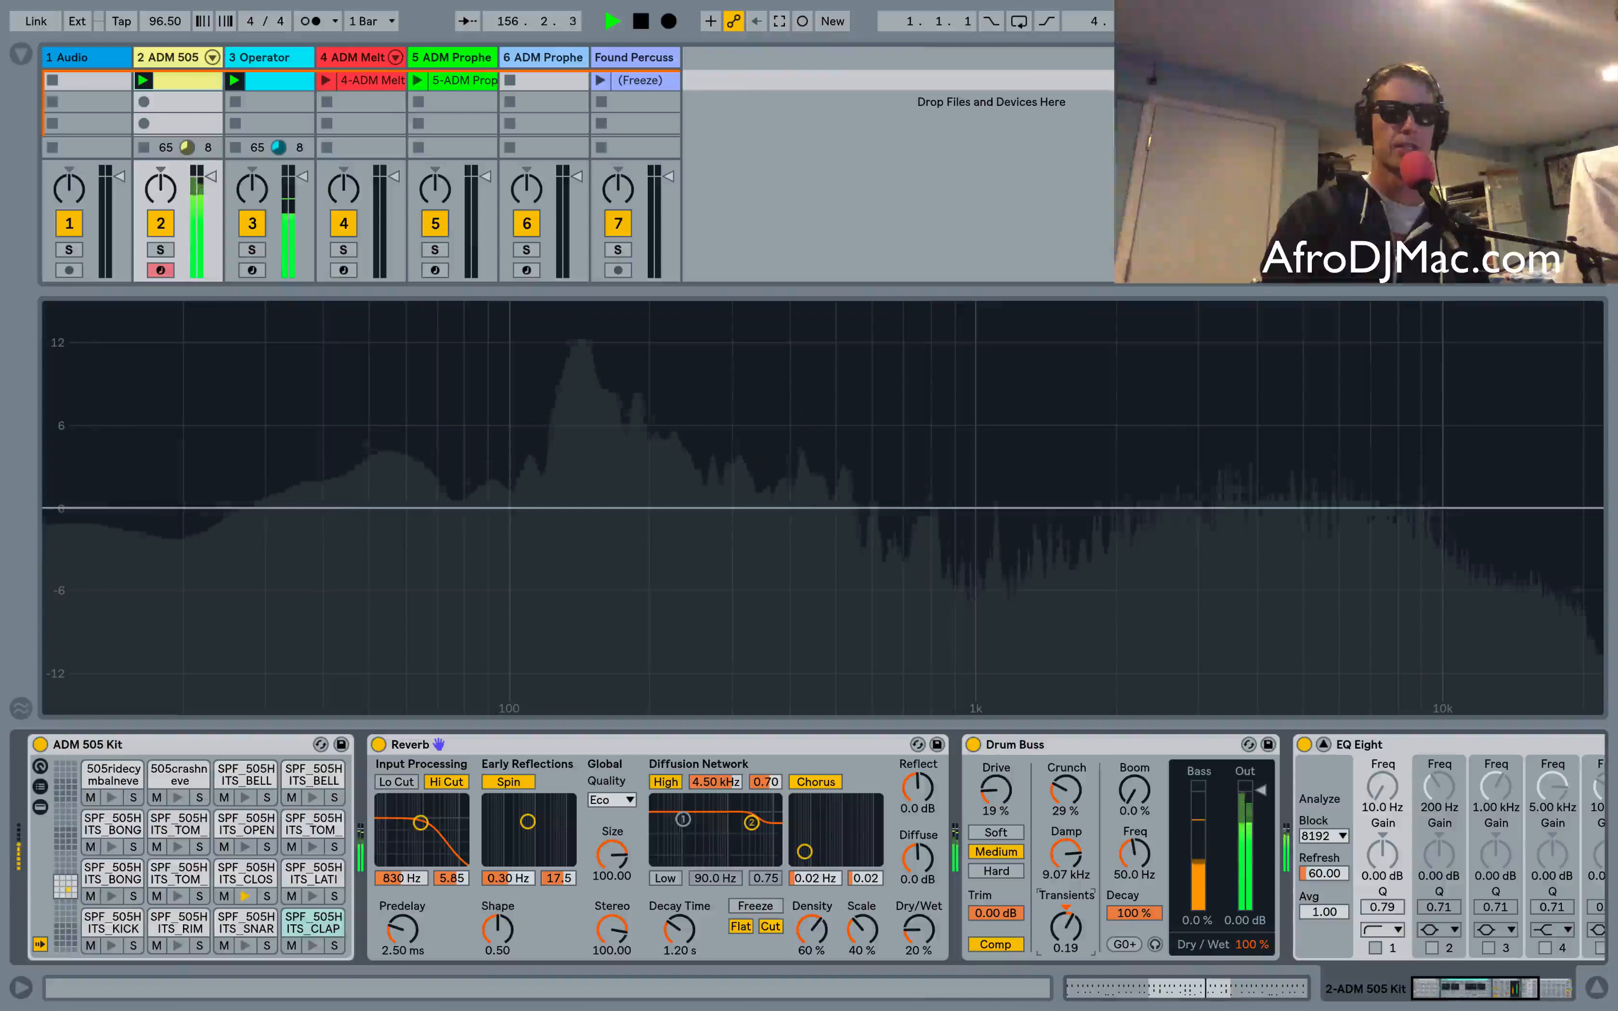
left_click_drag(1065, 928, 1065, 911)
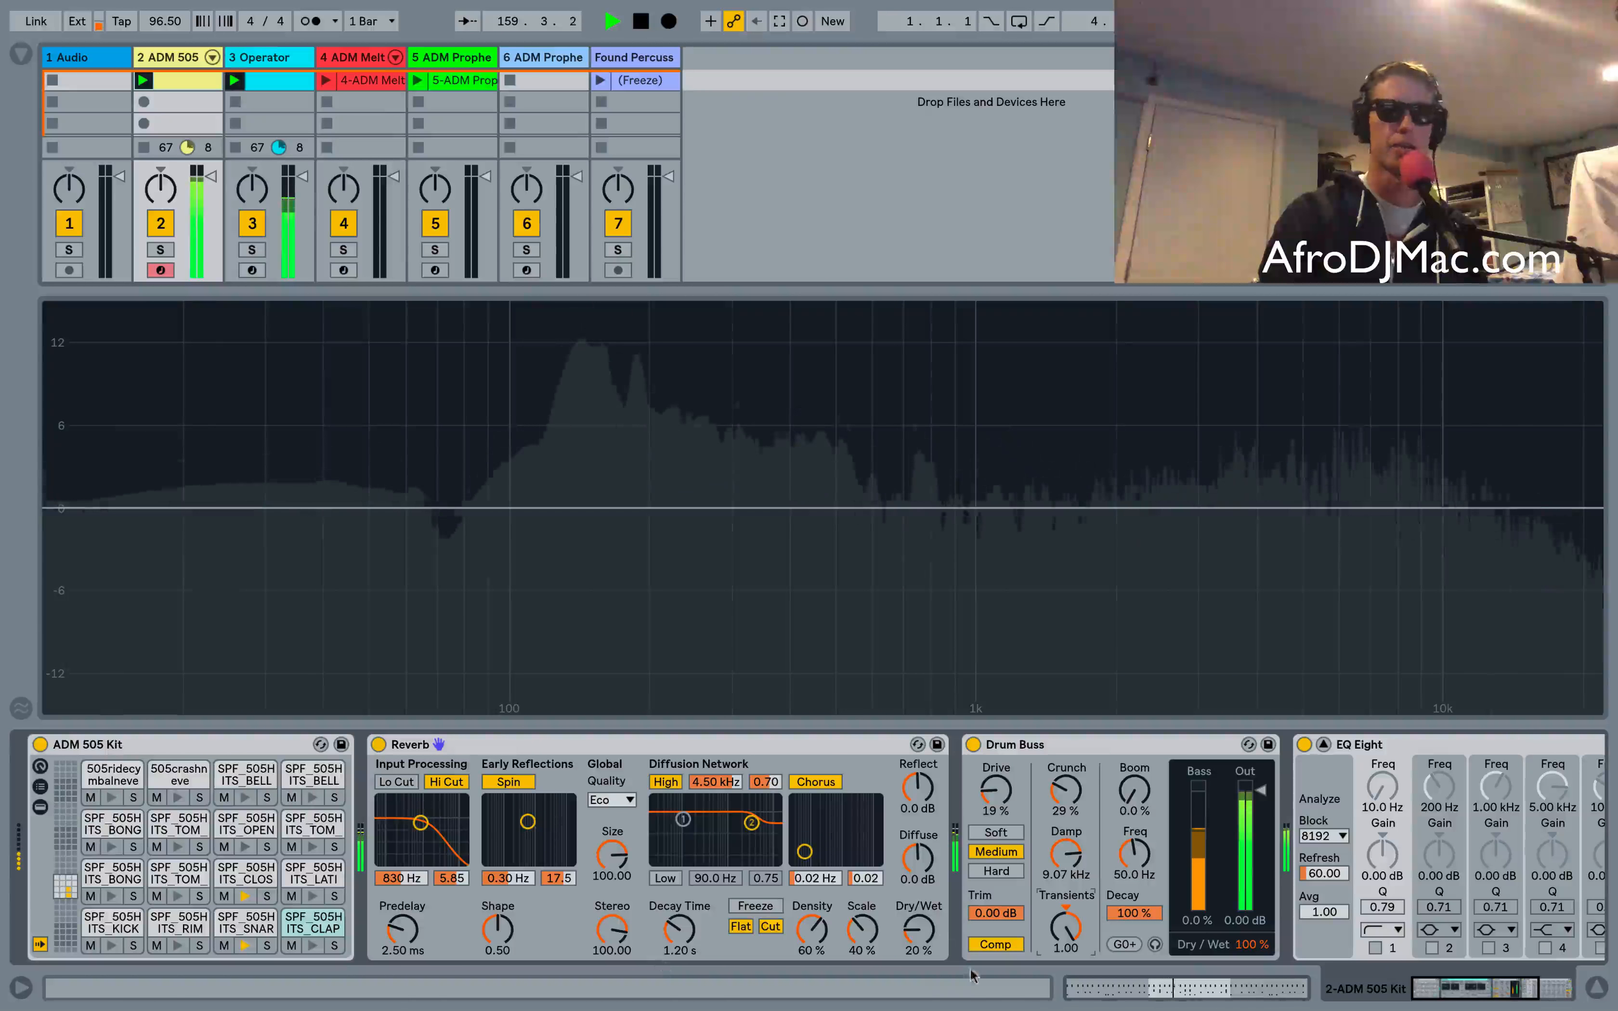
mouse_move(919, 930)
left_mouse_down()
mouse_move(919, 893)
mouse_move(920, 937)
left_mouse_up()
left_click(1063, 913)
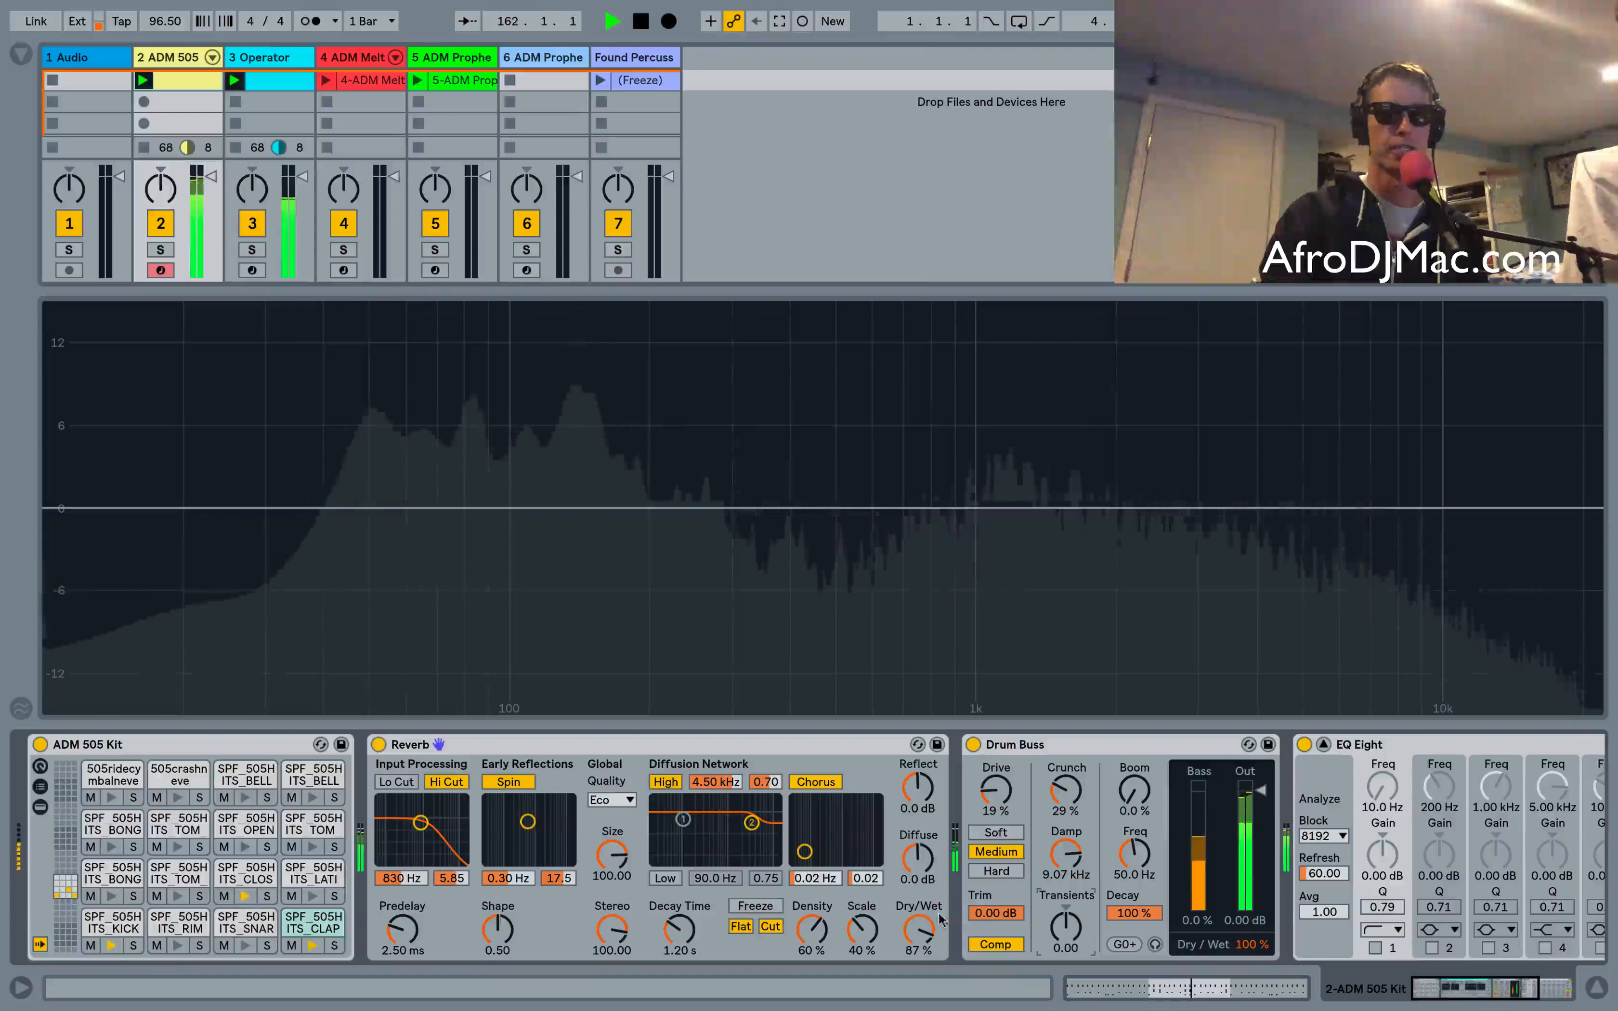
left_click_drag(919, 930, 919, 979)
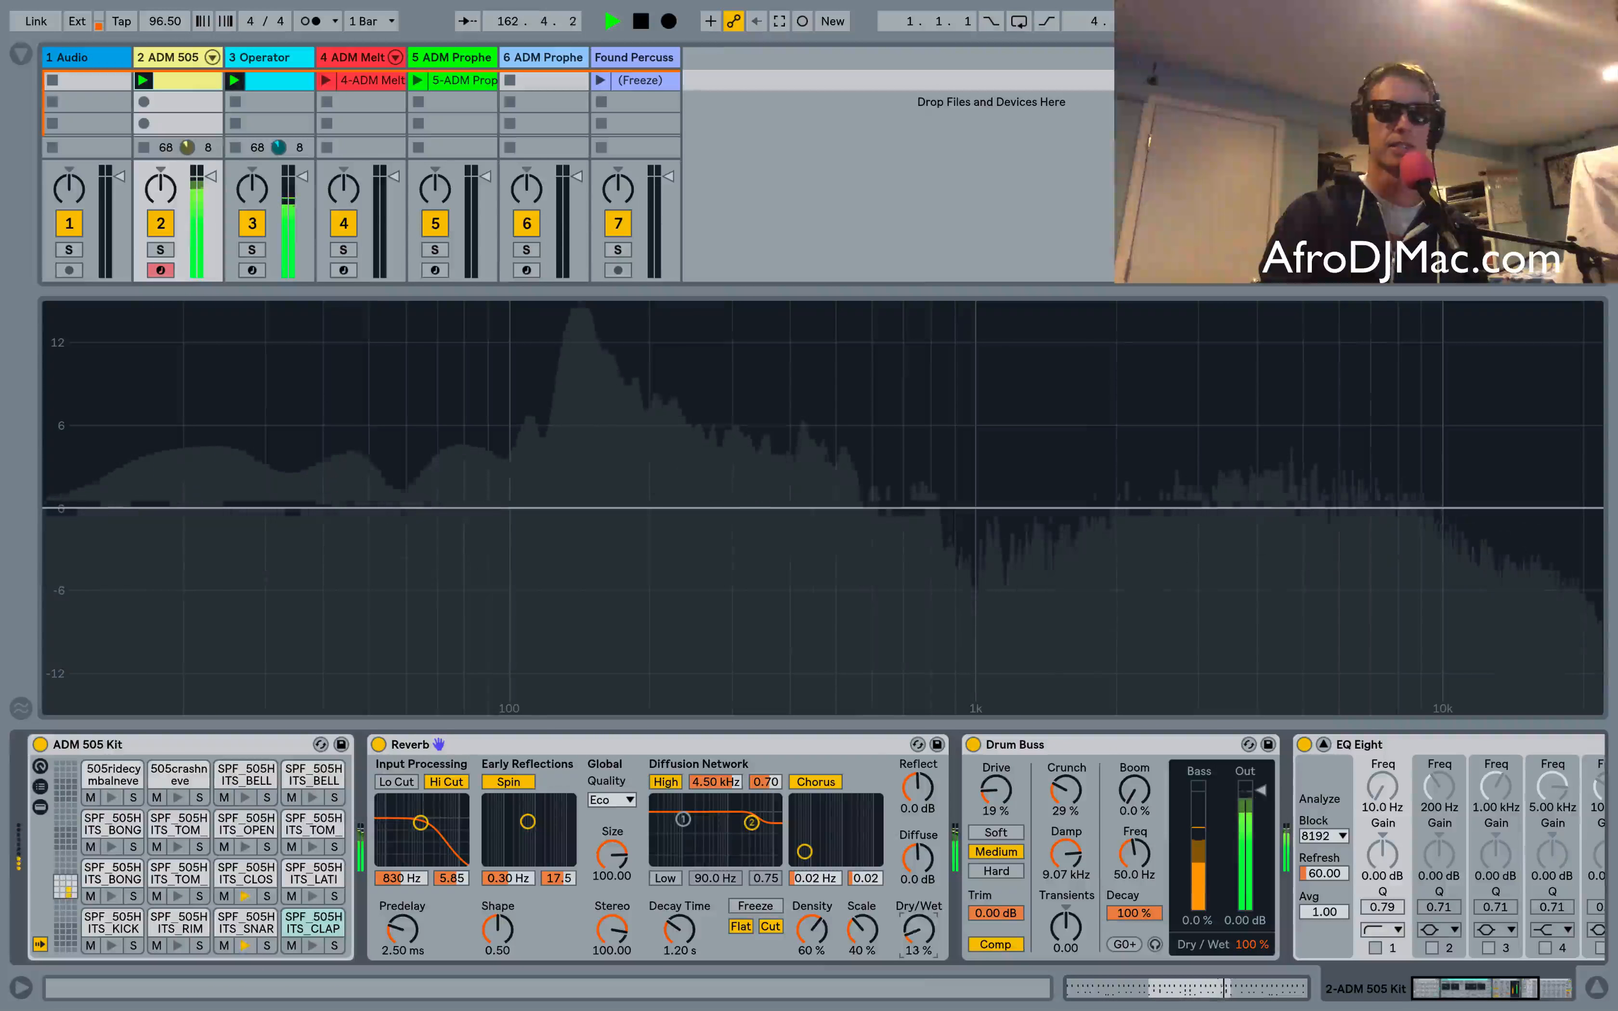
Turn off and collapse the Reverb device, then set Transients to 0.40
left_click(378, 744)
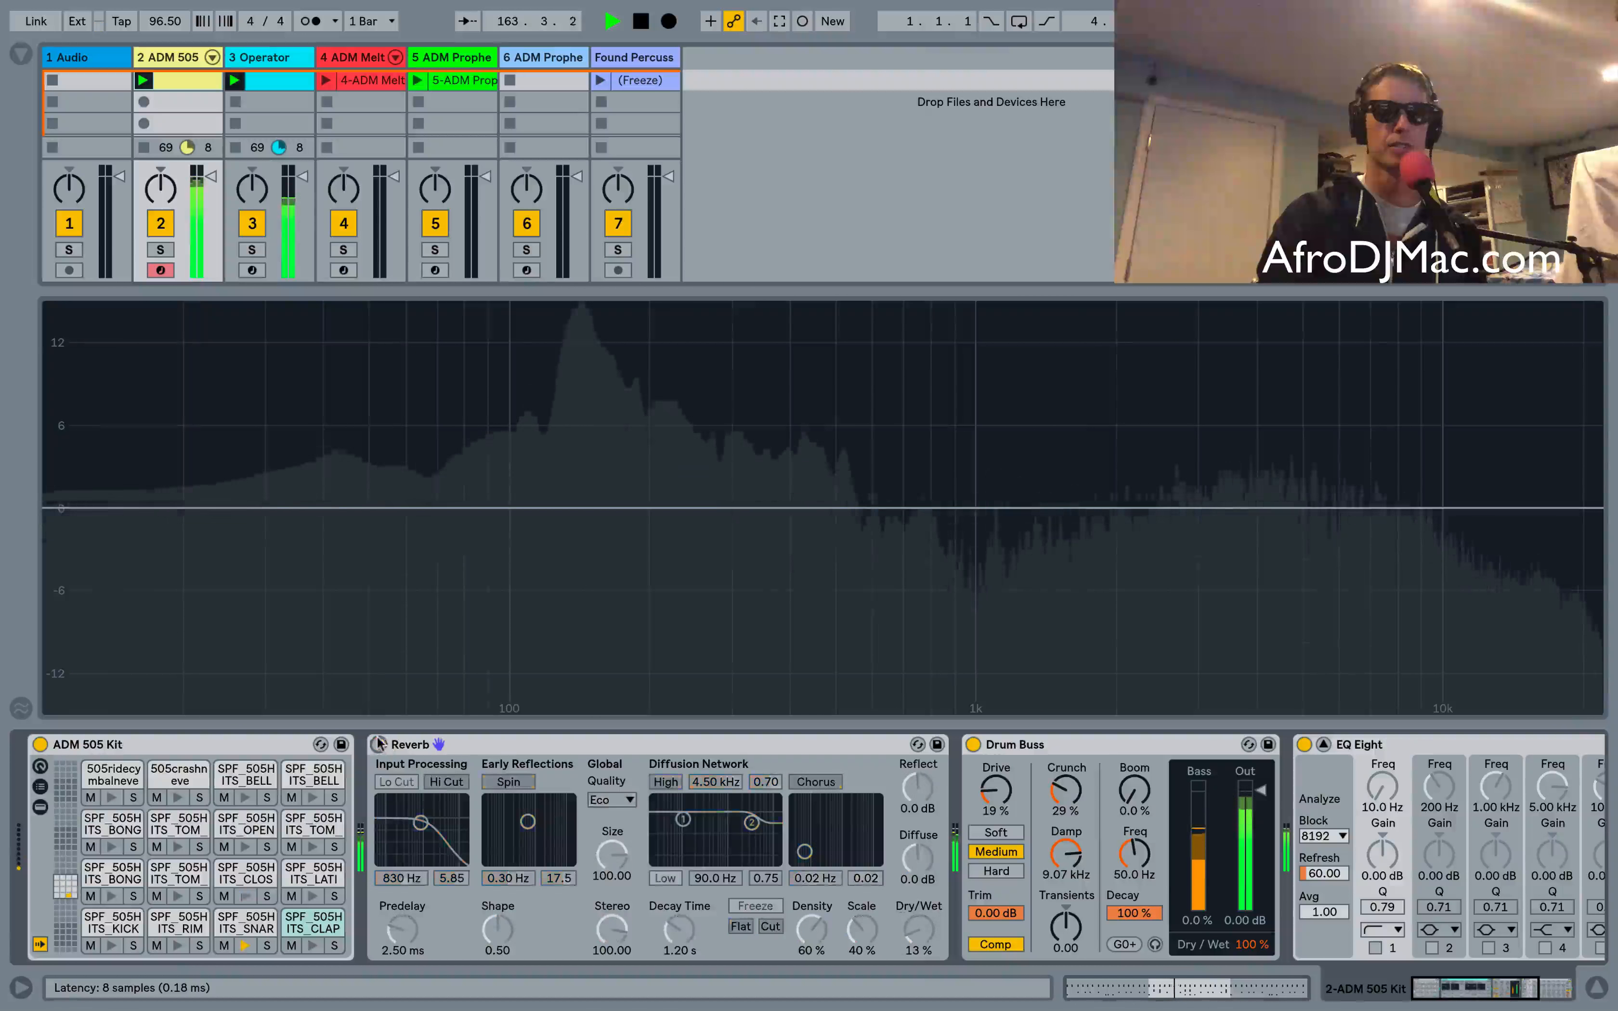
double_click(529, 746)
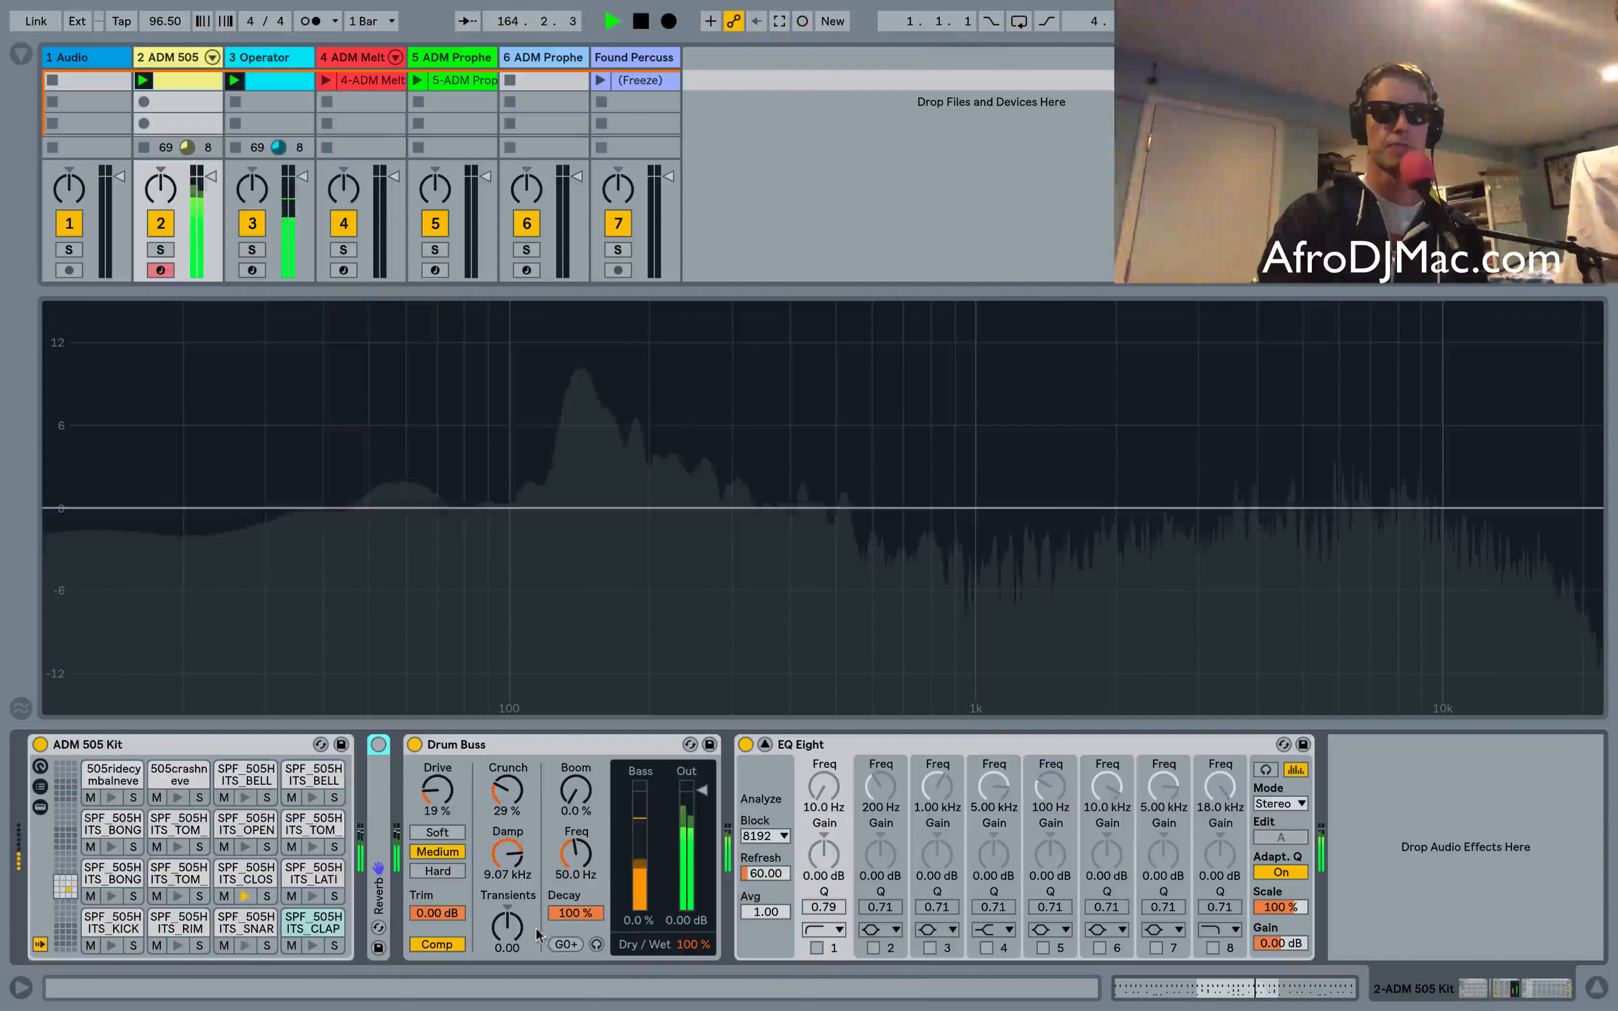
mouse_move(507, 927)
left_mouse_down()
mouse_move(506, 902)
mouse_move(517, 926)
left_mouse_up()
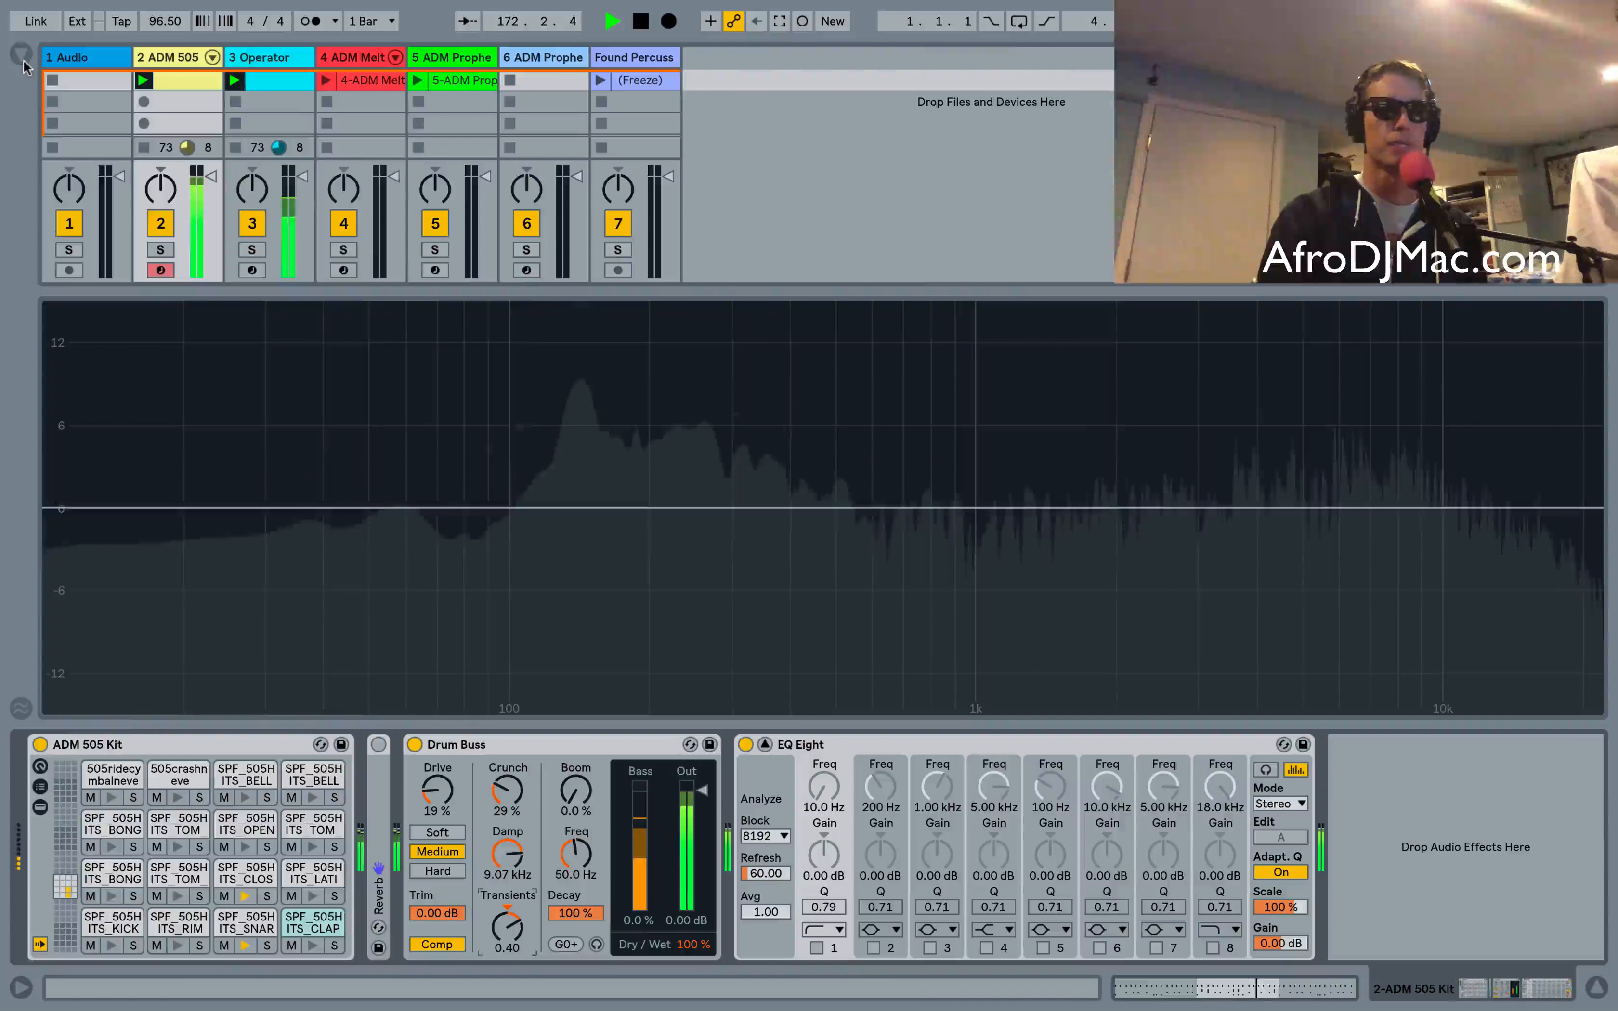
Open the browser and insert a Tuner between the Drum Buss and EQ Eight
key("super+alt+b")
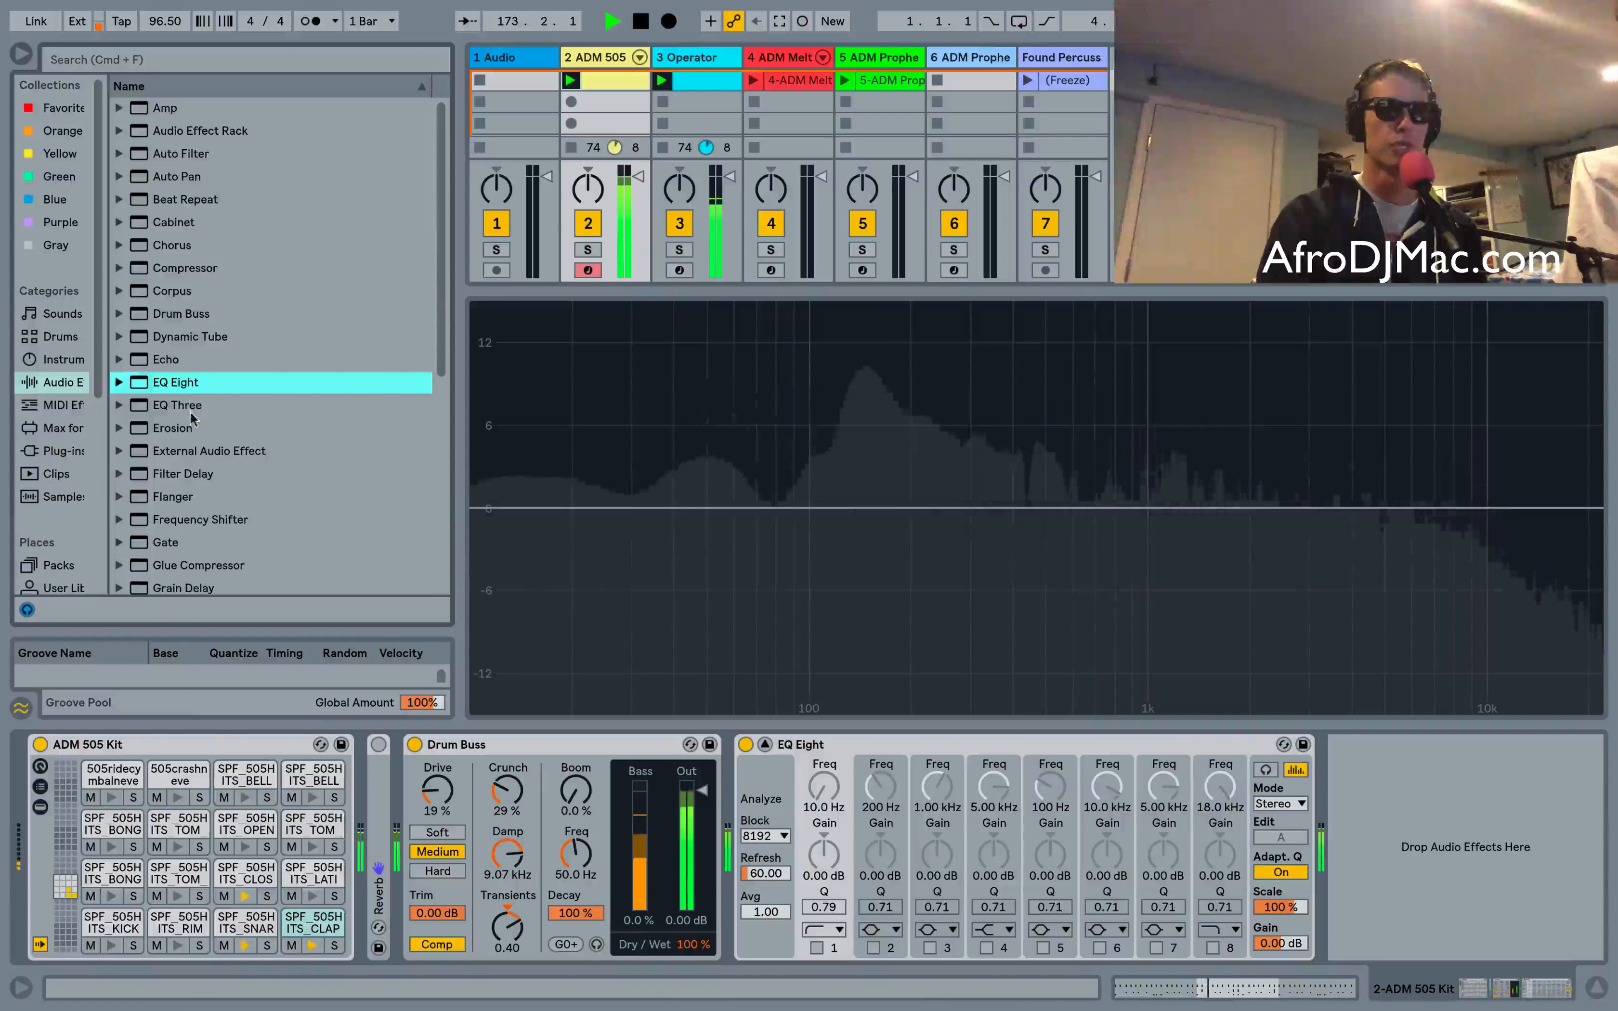
scroll(201, 401, "down", 6)
left_click_drag(167, 513, 863, 781)
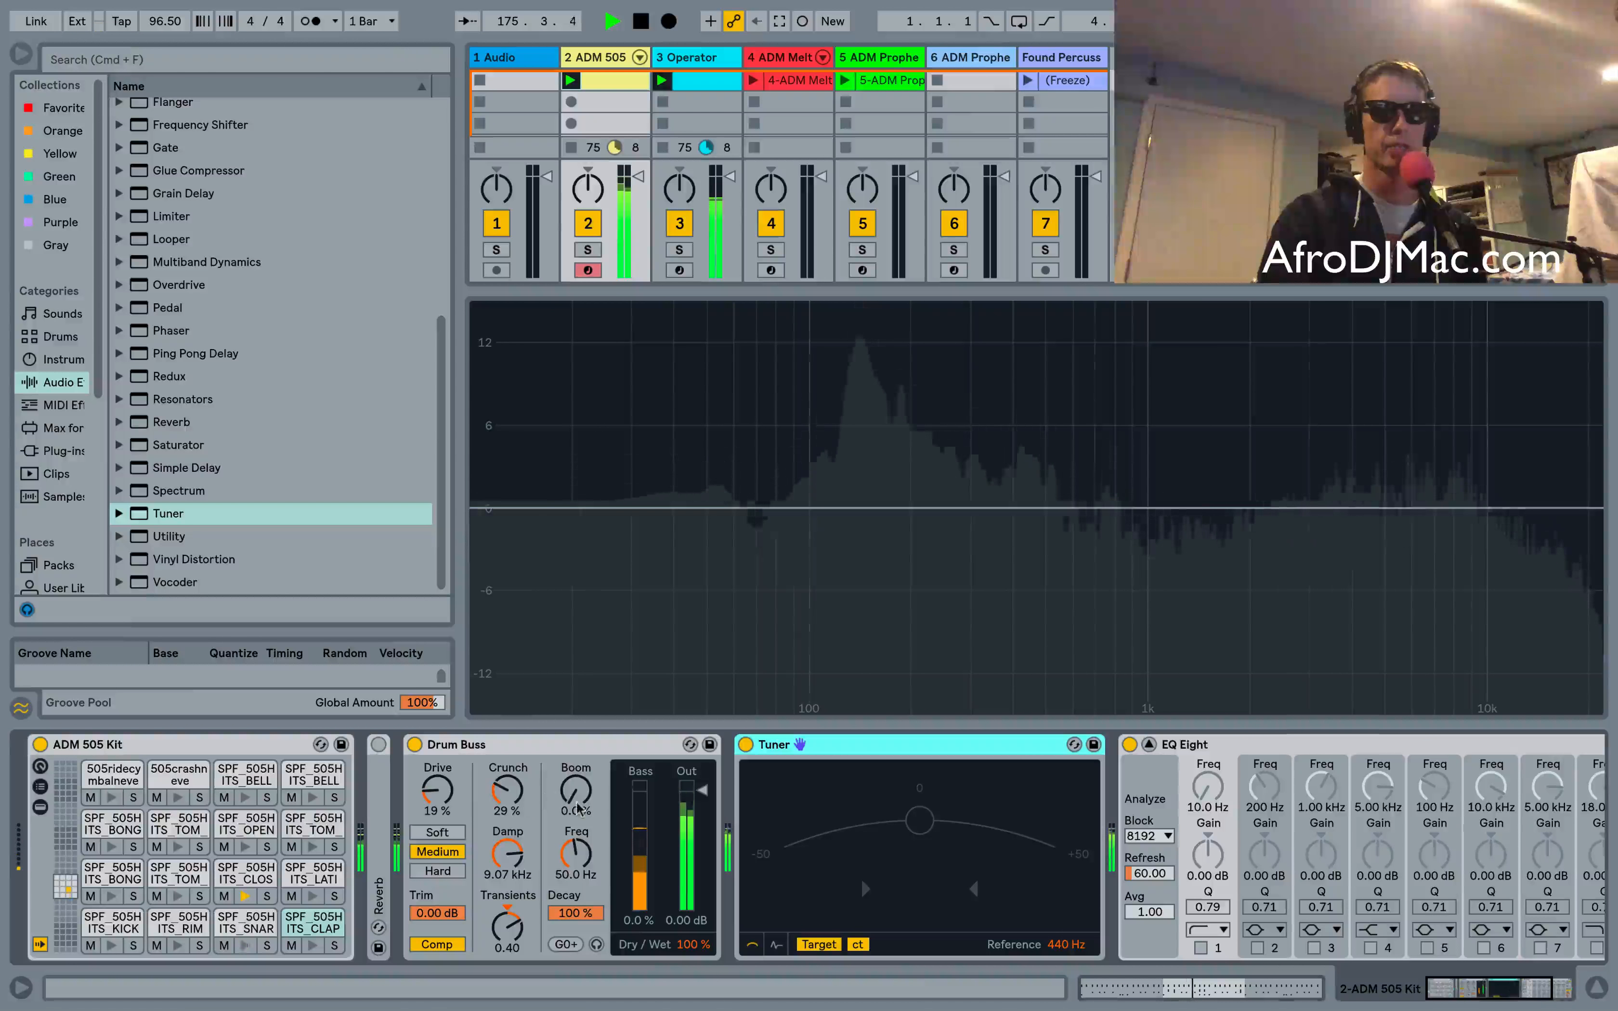
Set Boom to 100% and deactivate the Operator track
left_click_drag(576, 791, 576, 719)
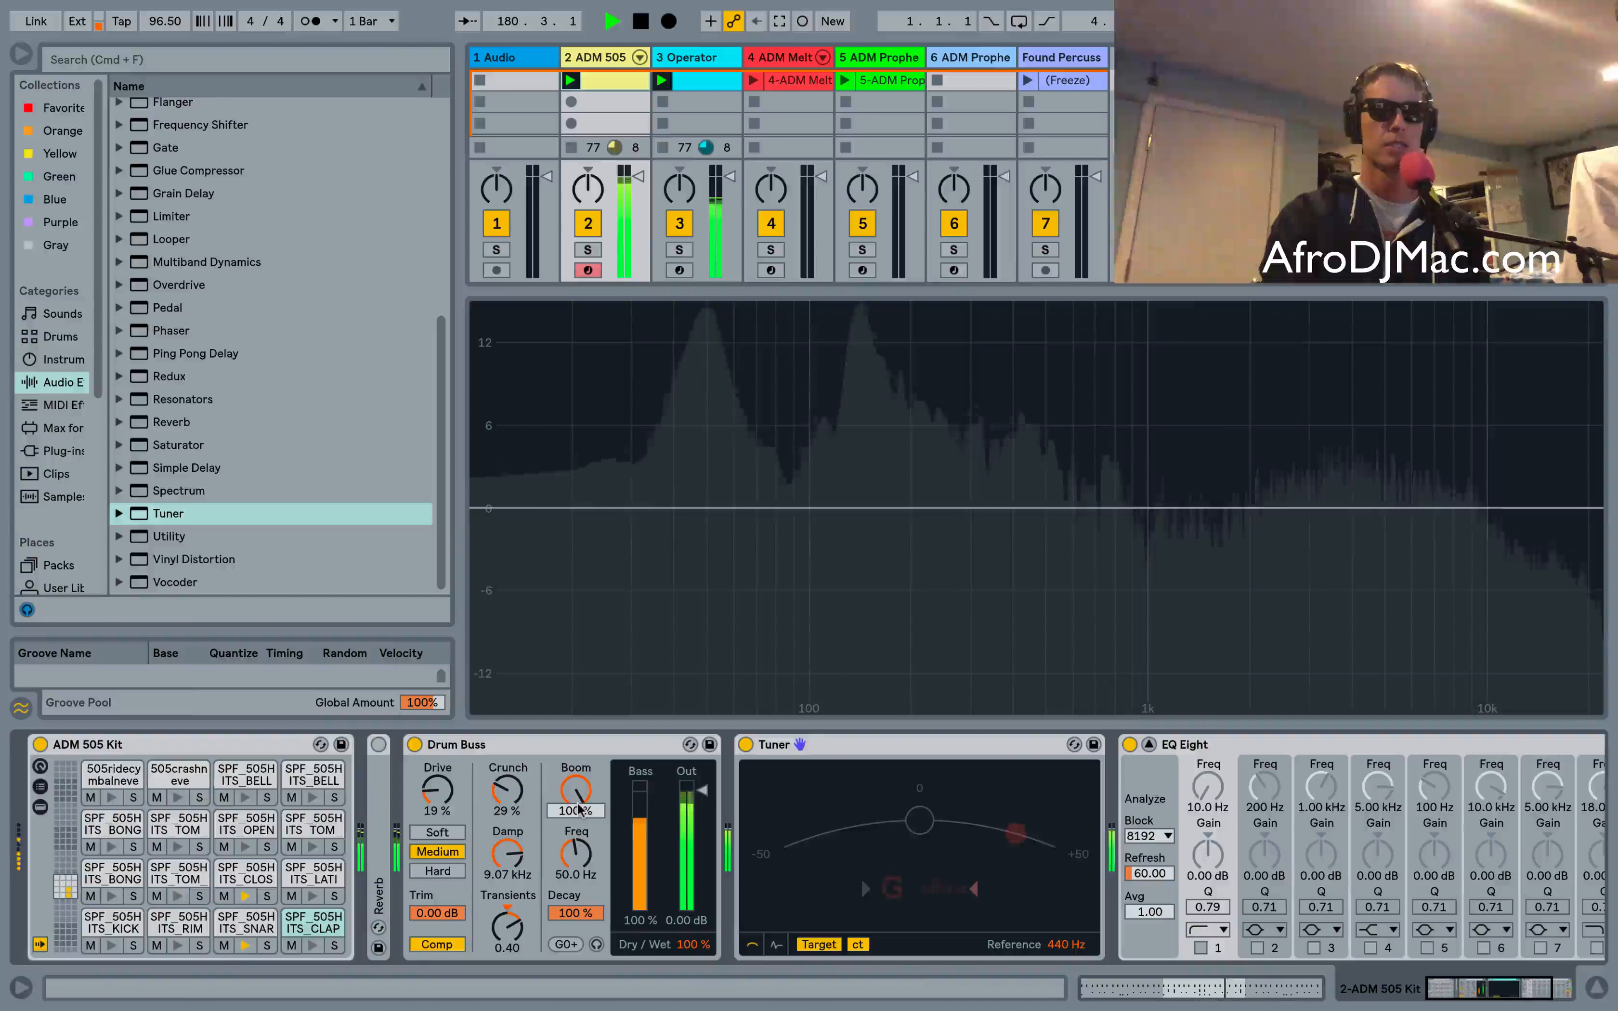
left_click(678, 226)
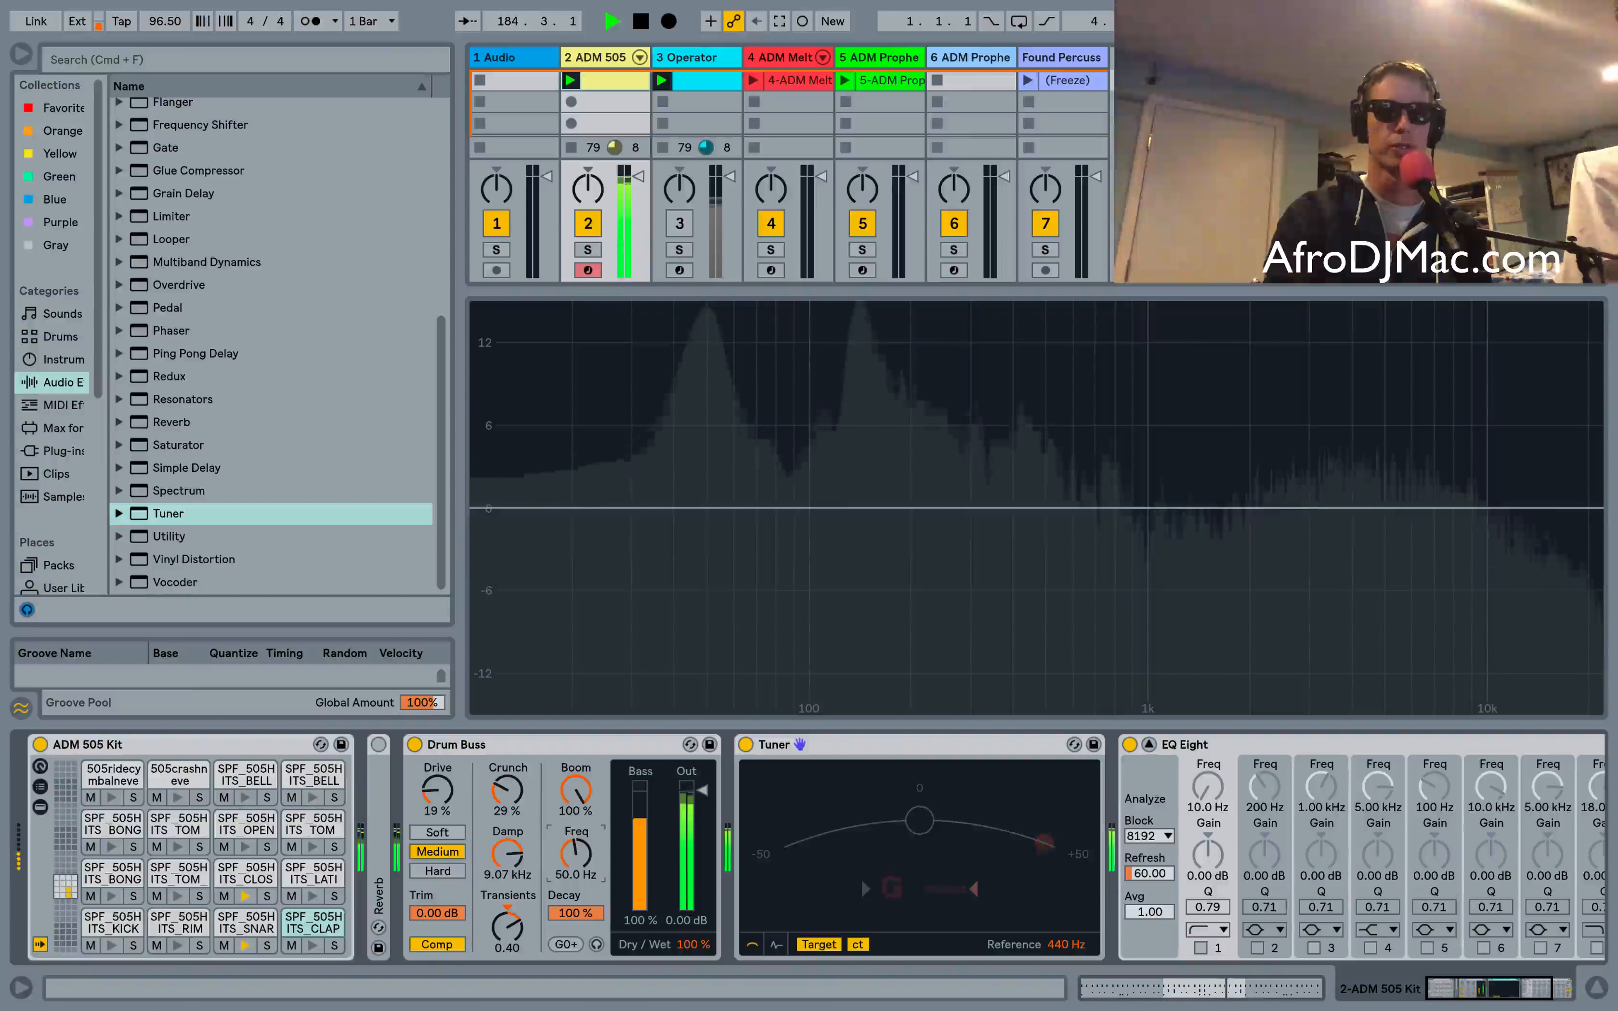
Adjust the Boom Freq and raise the Boom Decay to 100%
left_click_drag(576, 854, 576, 808)
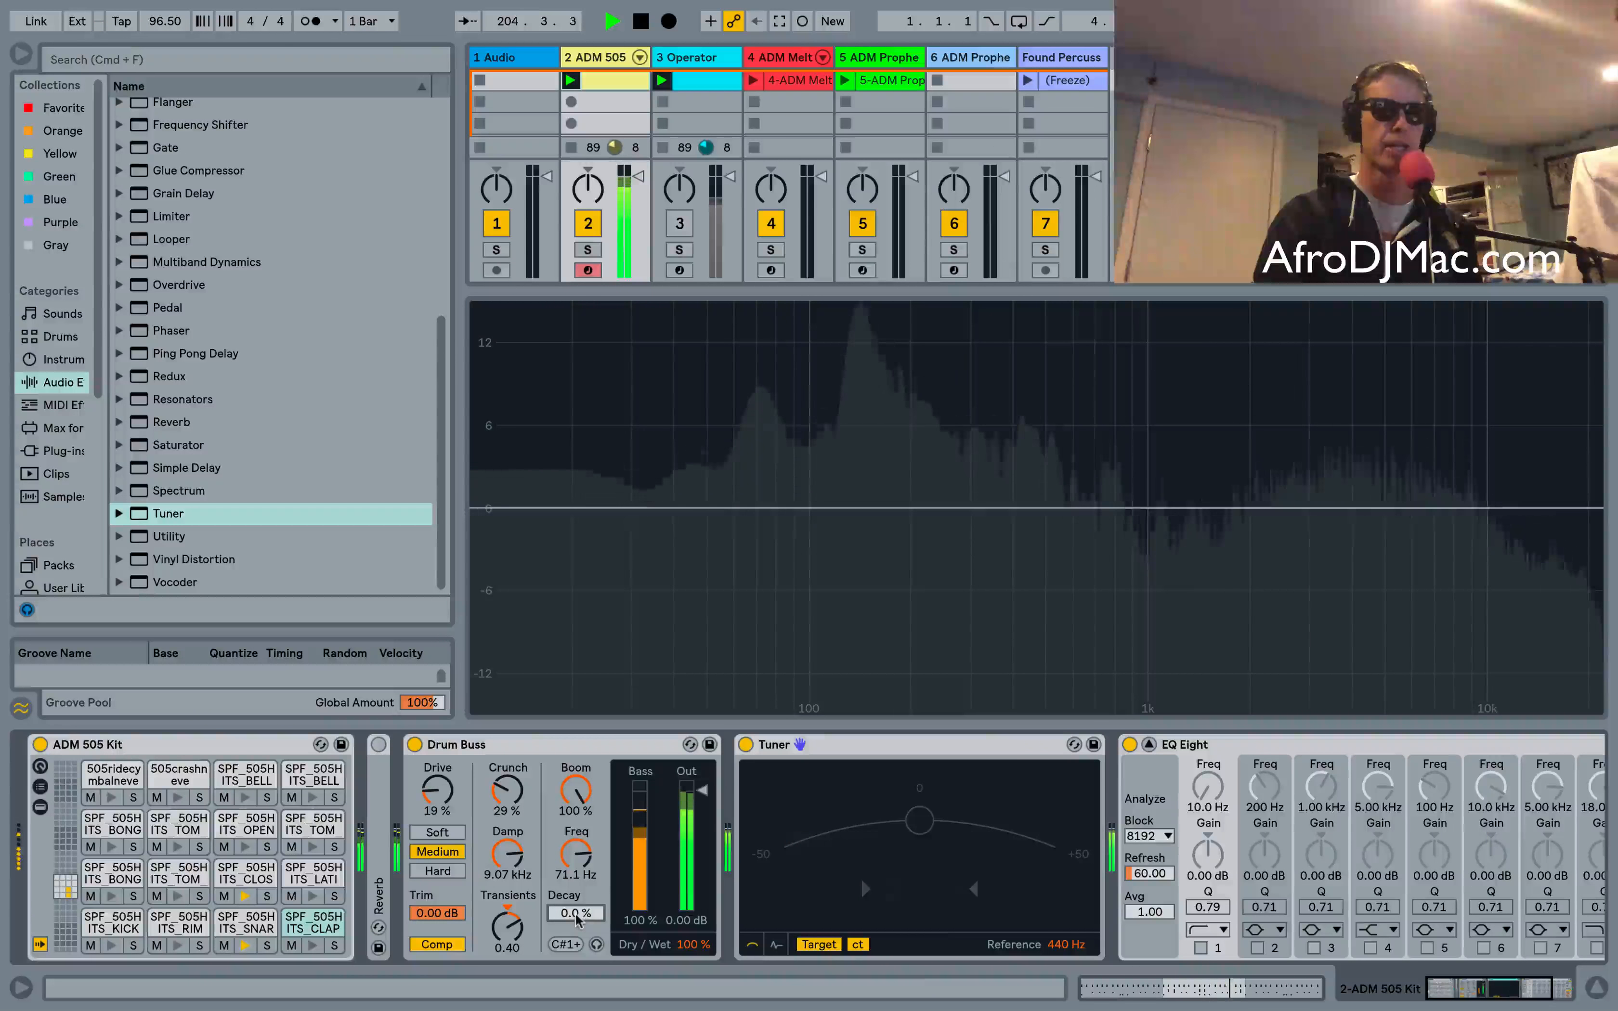
left_click_drag(576, 920, 577, 873)
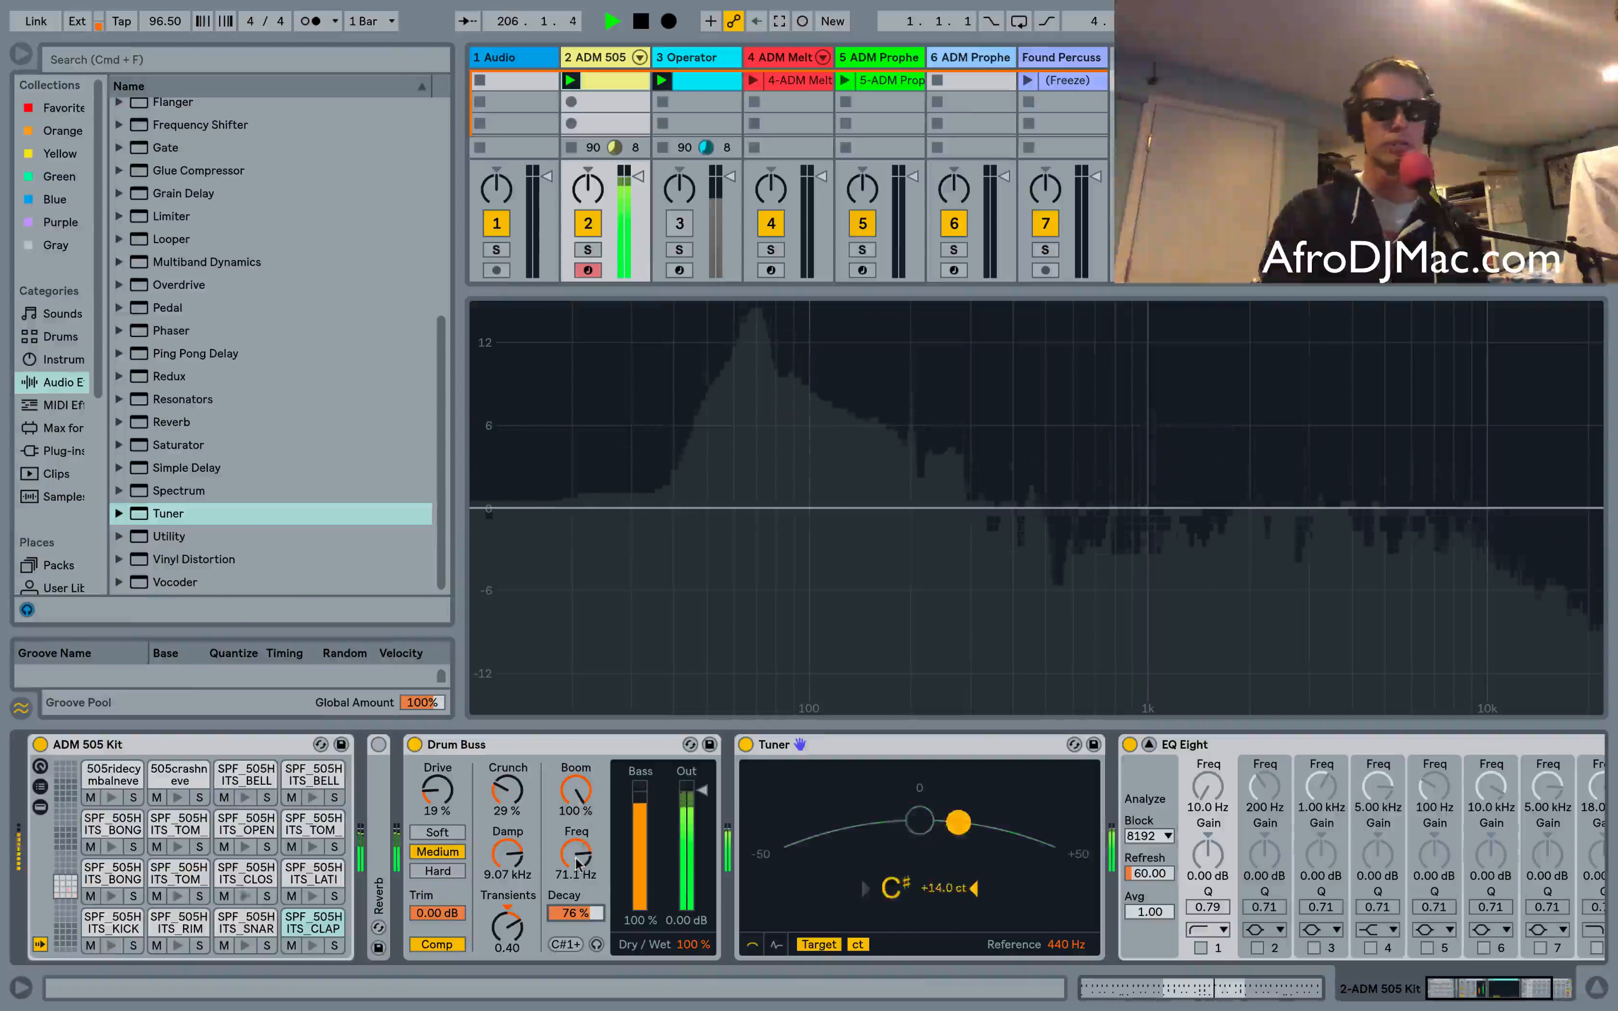
left_click_drag(582, 914, 583, 877)
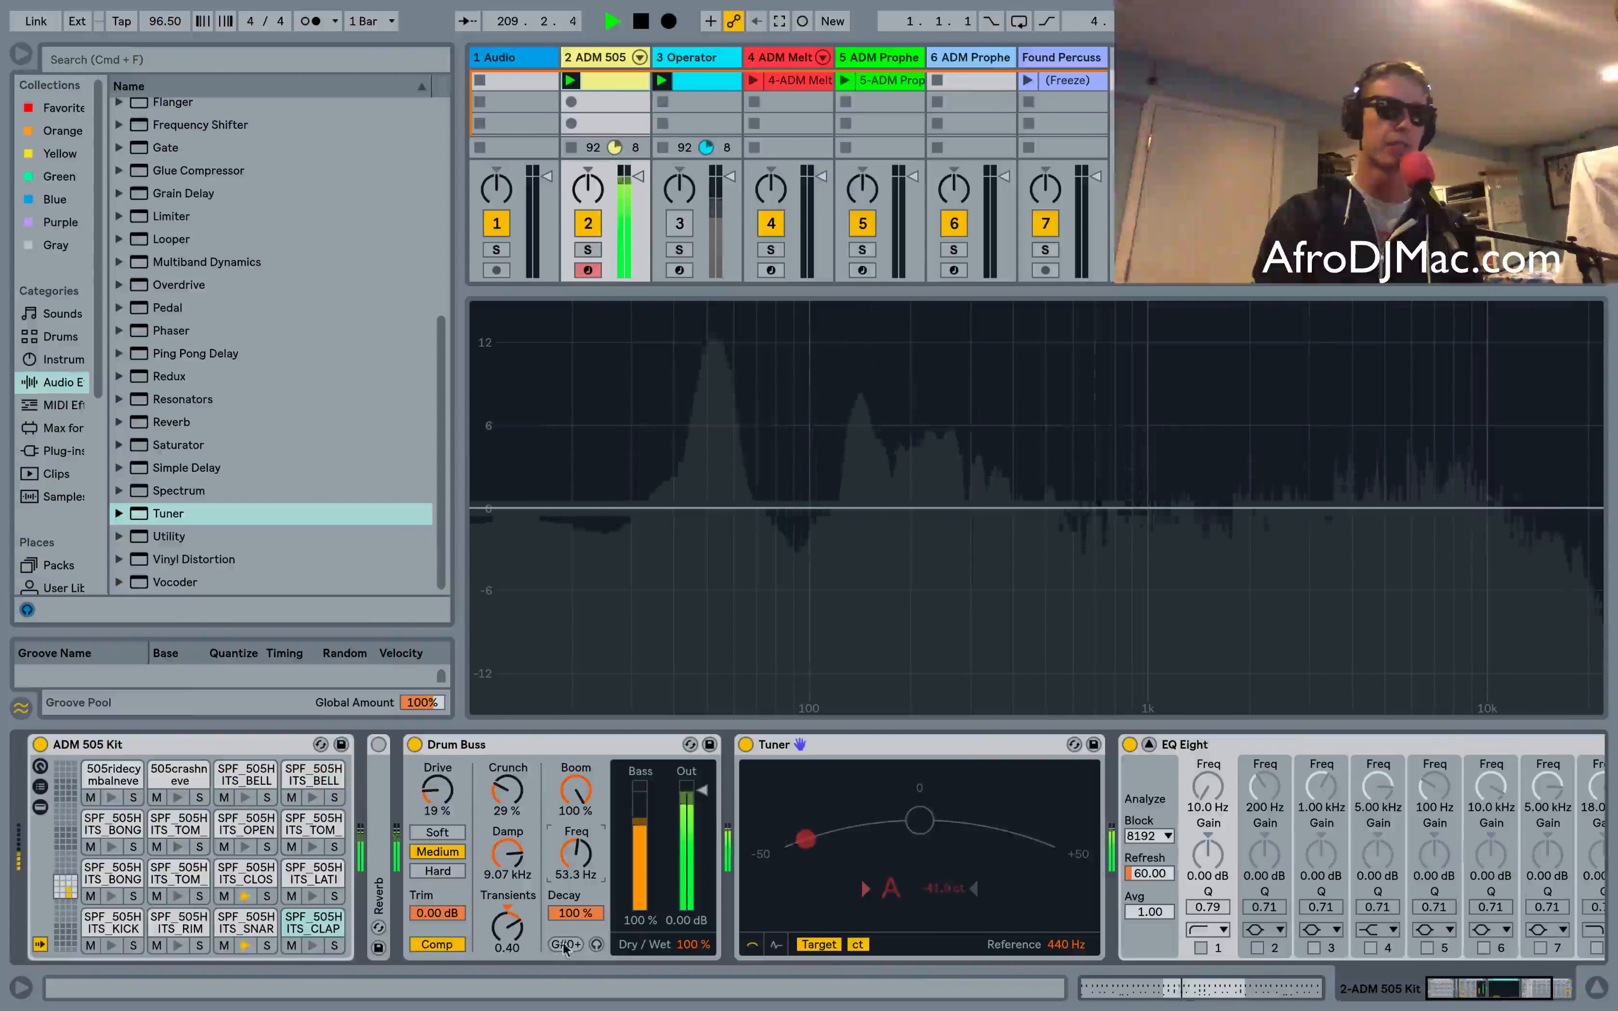
Tune the Boom Freq up to 82.4 Hz, matching E1
left_click_drag(575, 859, 575, 840)
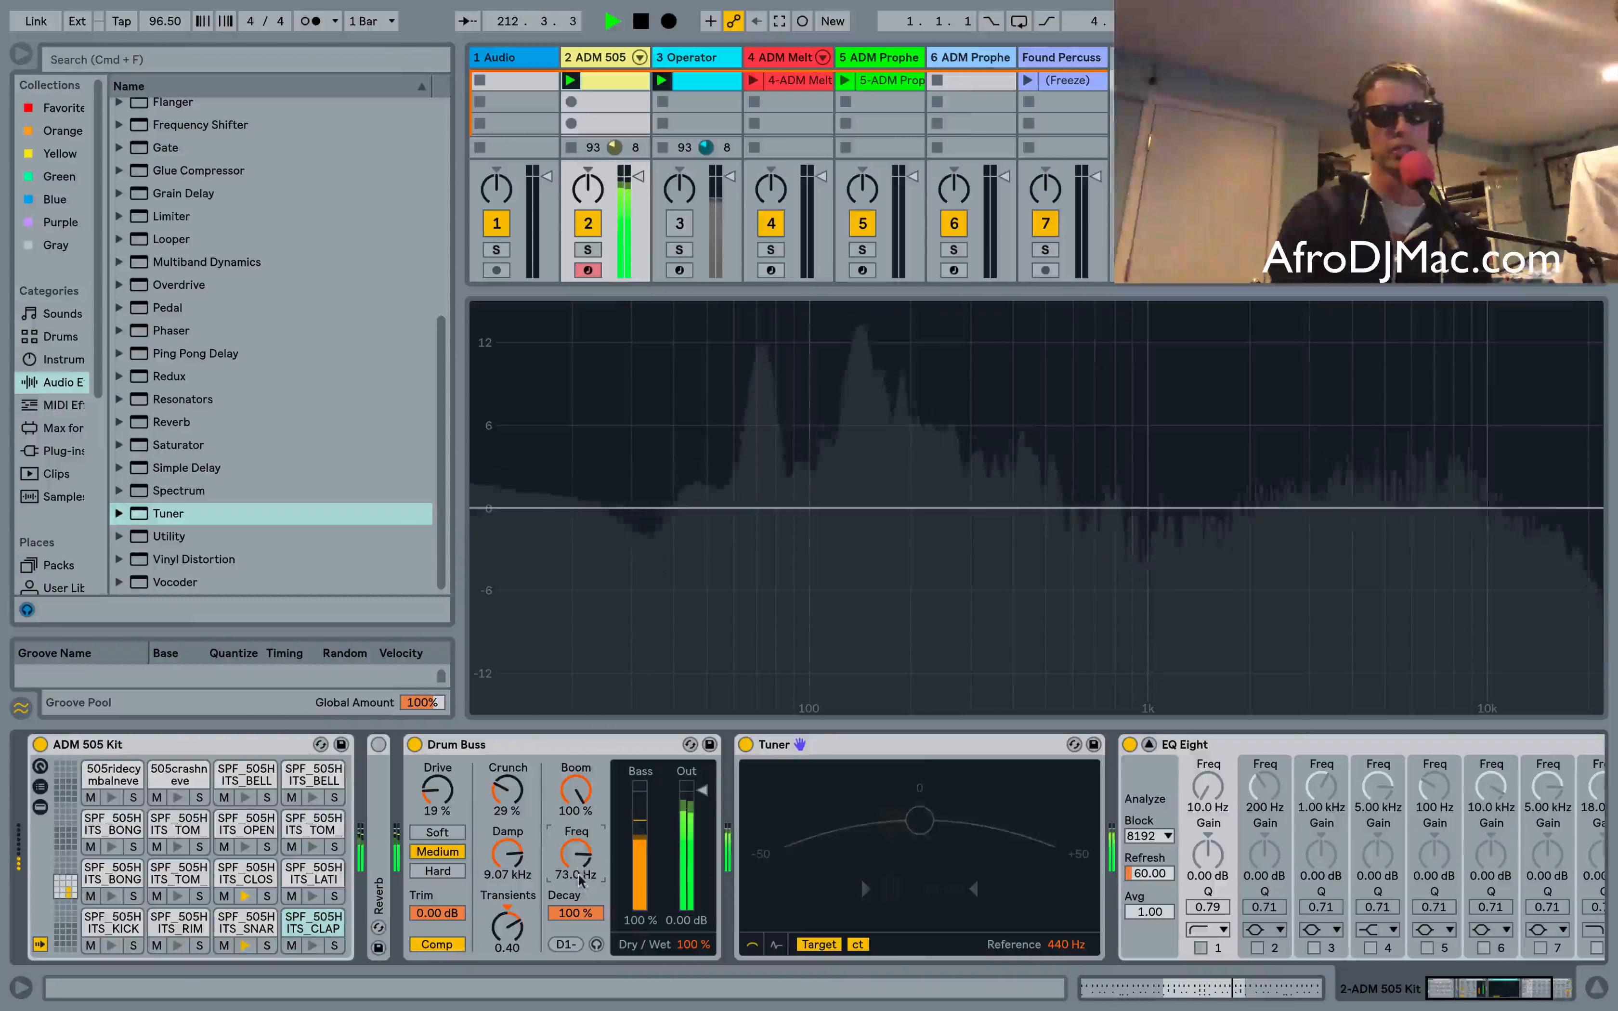
left_click_drag(579, 876, 579, 848)
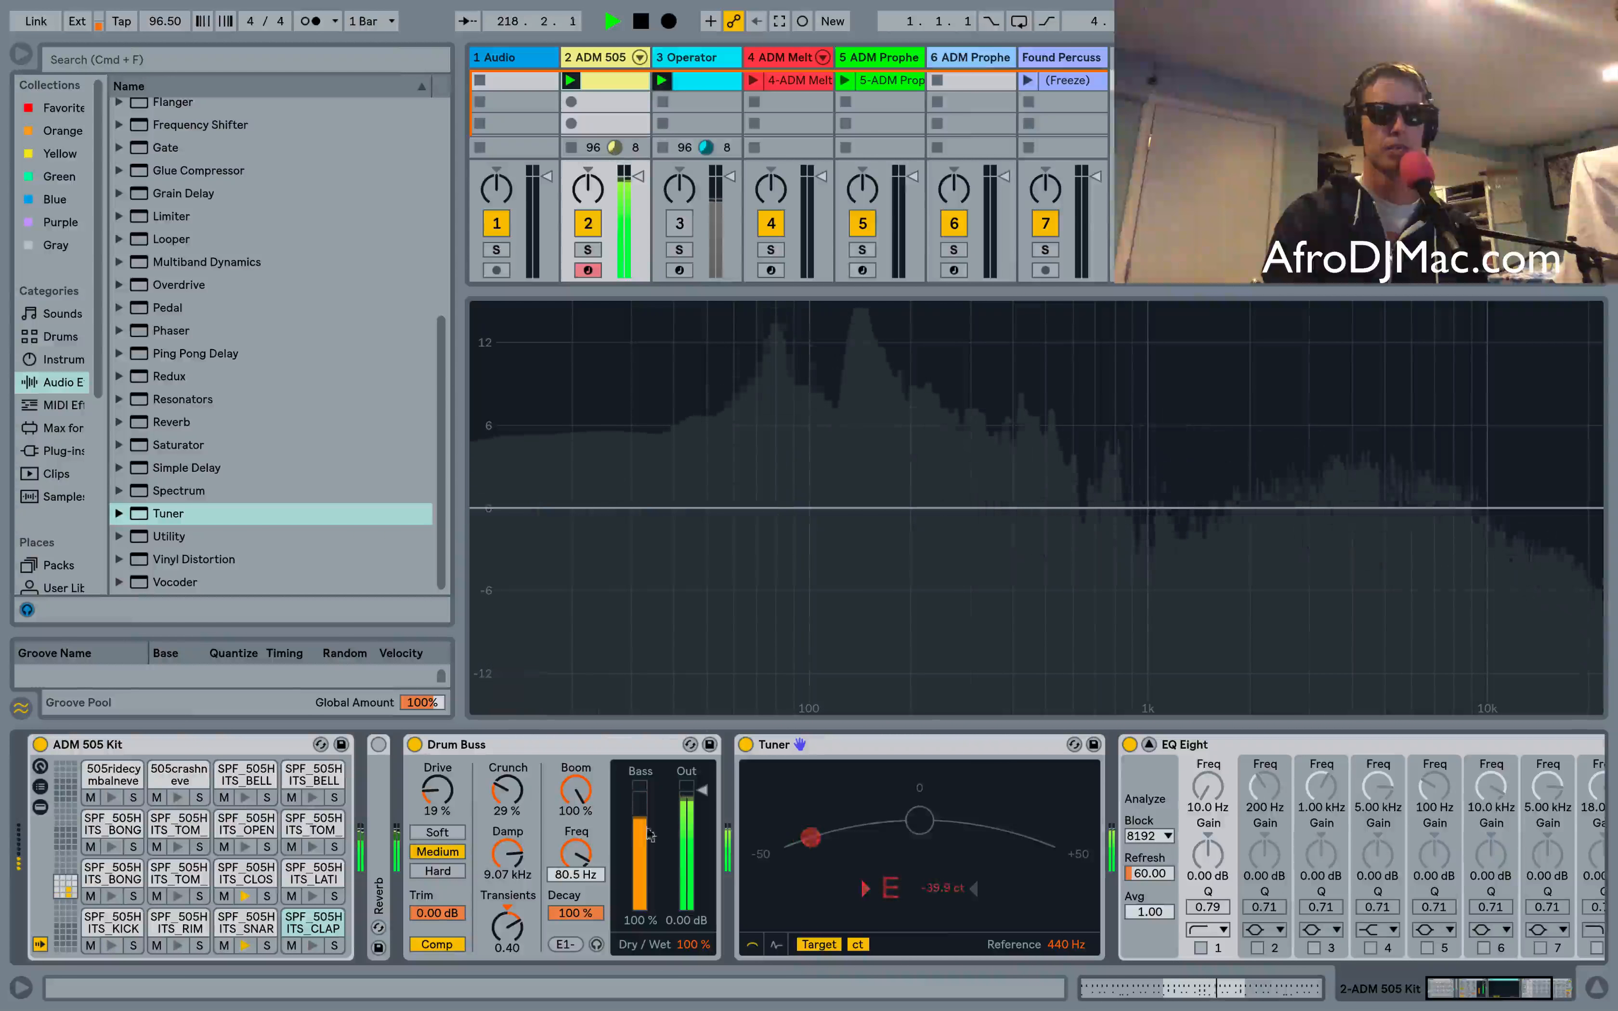
left_click_drag(575, 854, 575, 842)
left_click(568, 945)
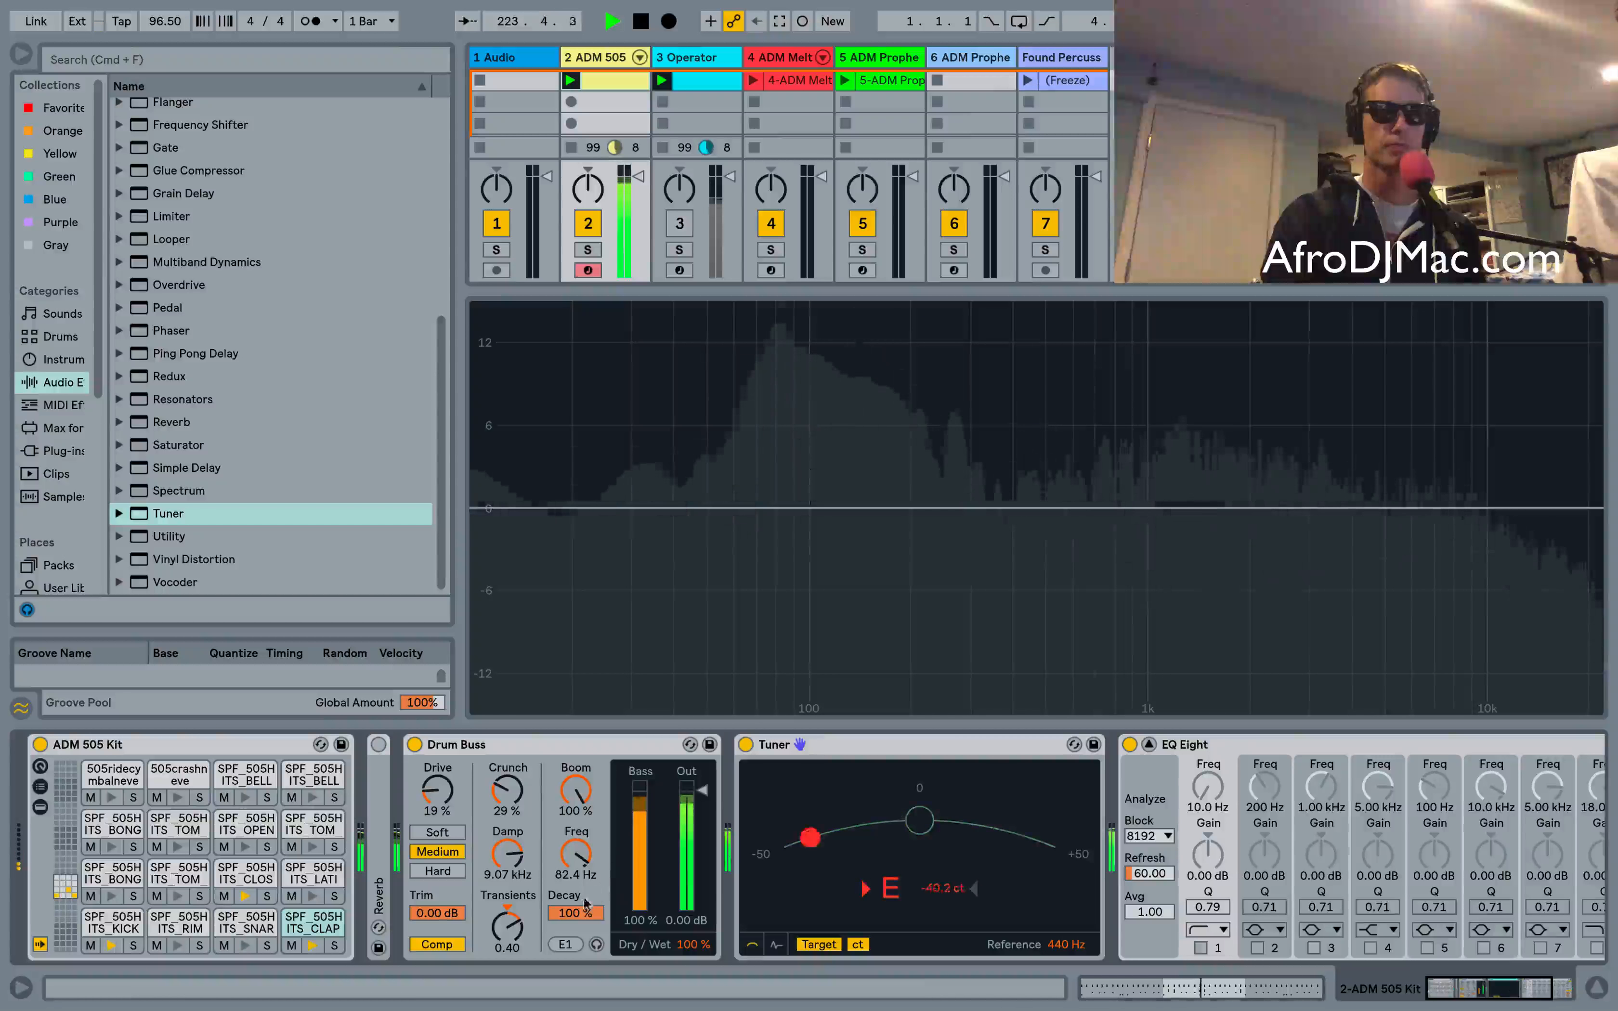
Solo the kick pad and set the Boom Freq to 48.0 Hz
left_click(134, 946)
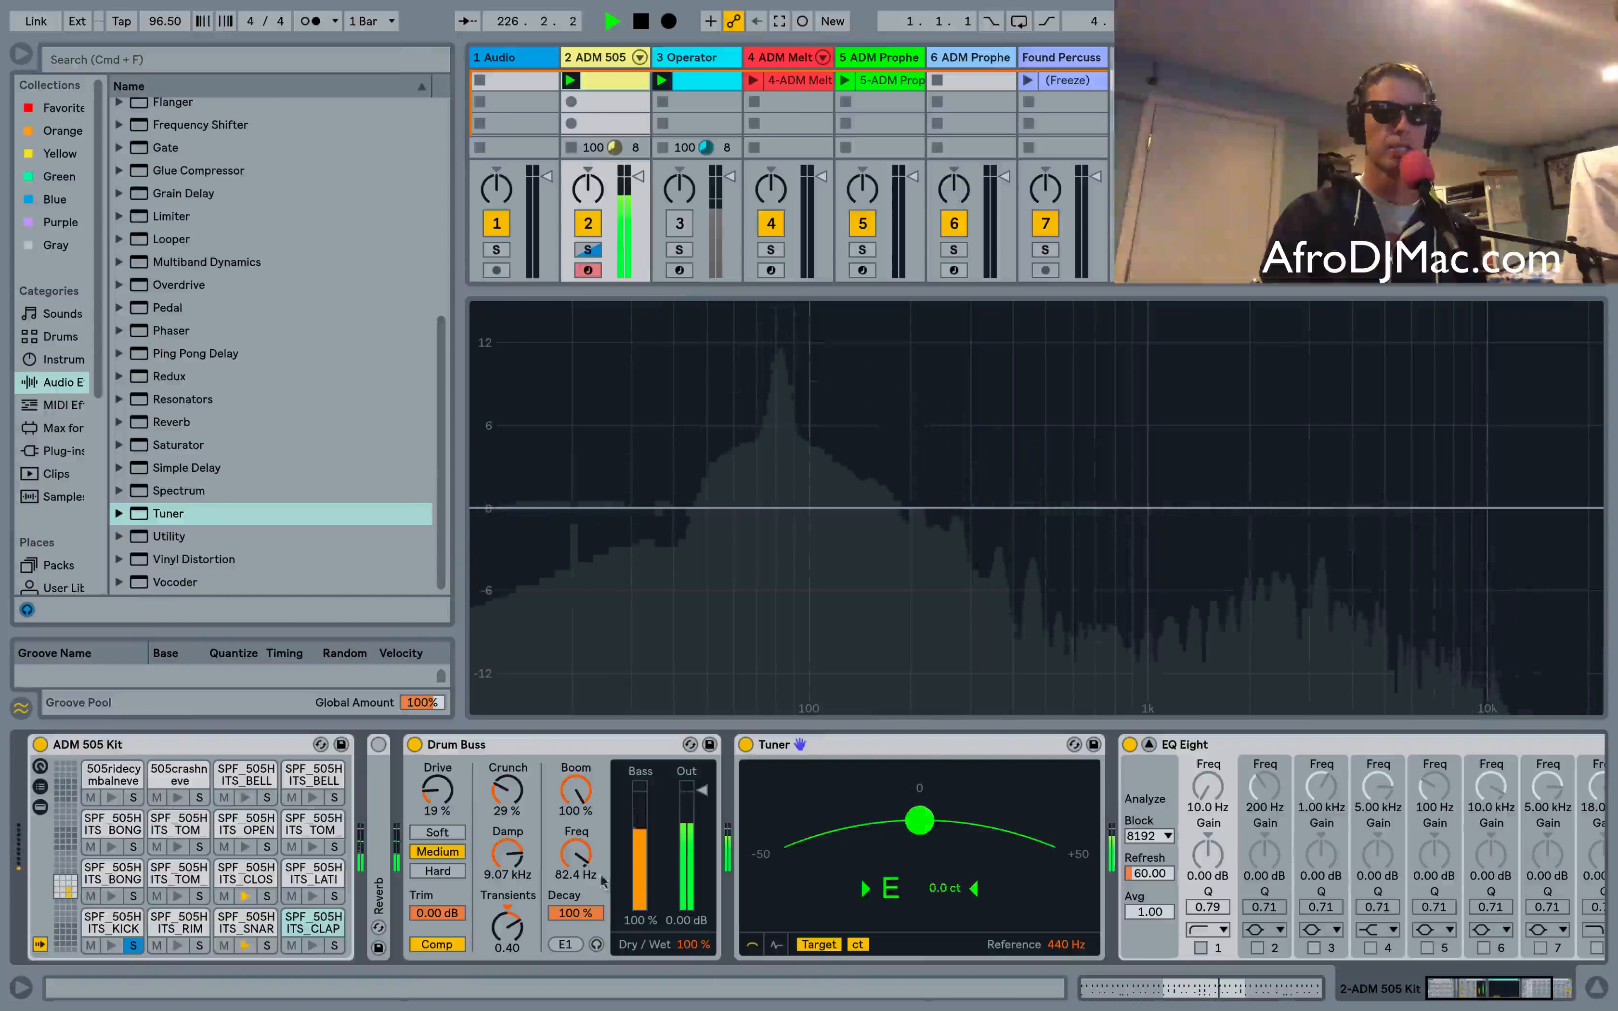
left_click_drag(575, 852, 576, 869)
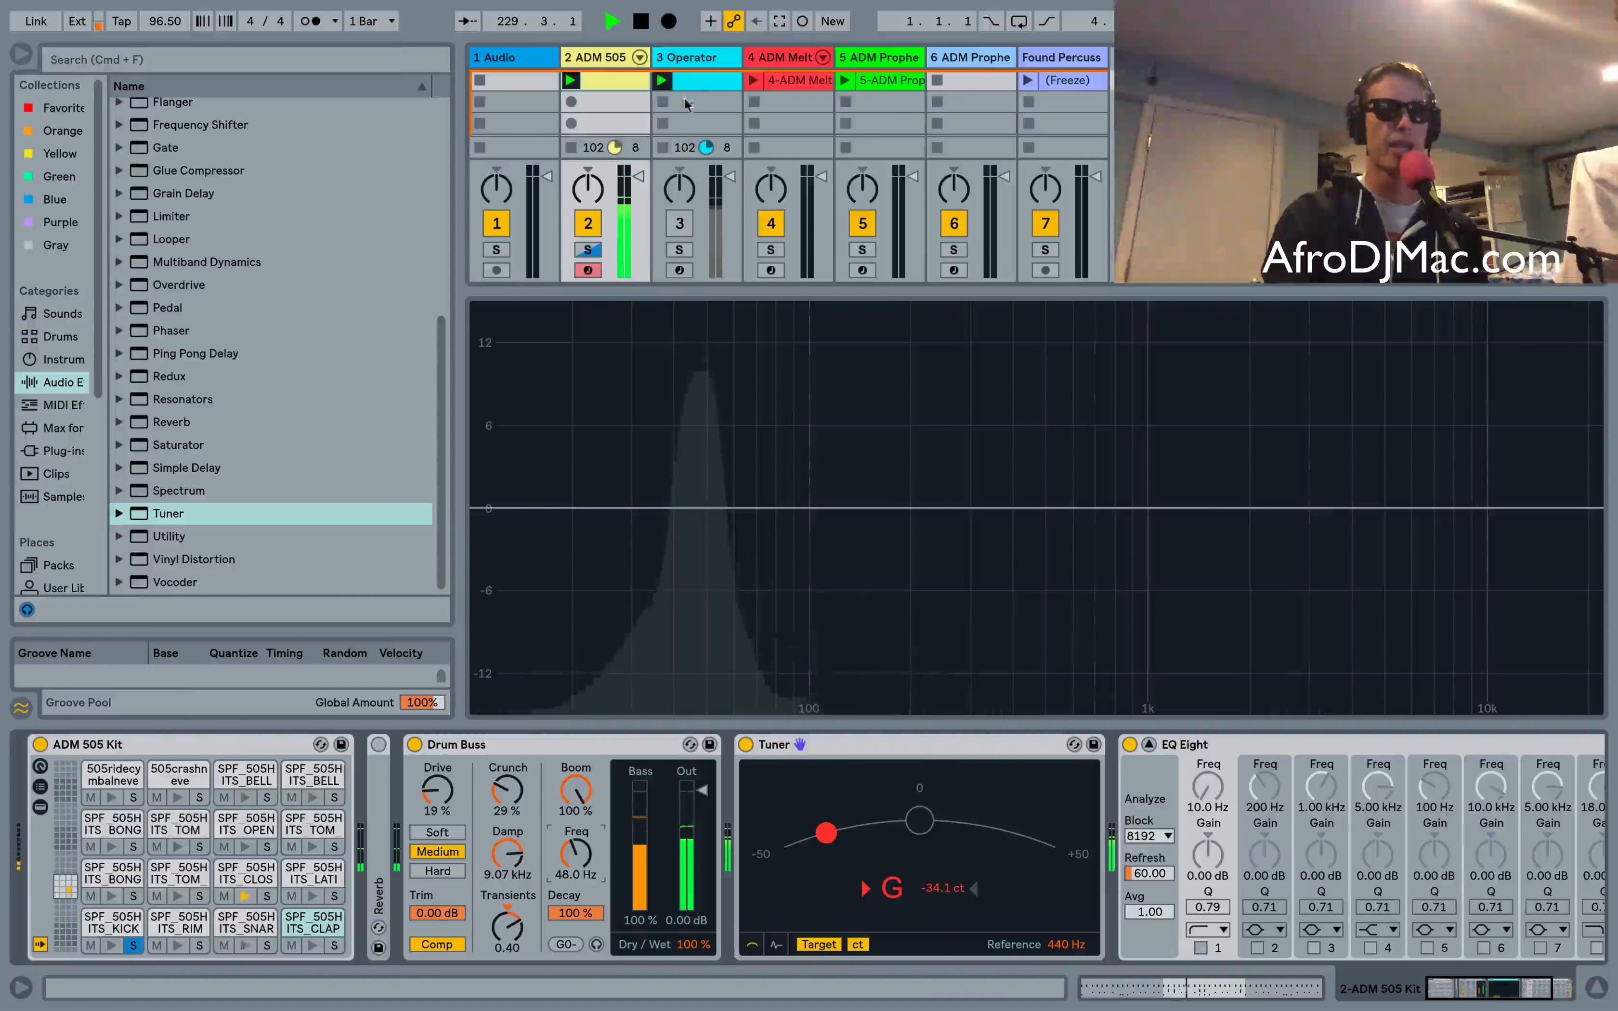
Reset Boom to 0% and reactivate the Operator track
double_click(567, 804)
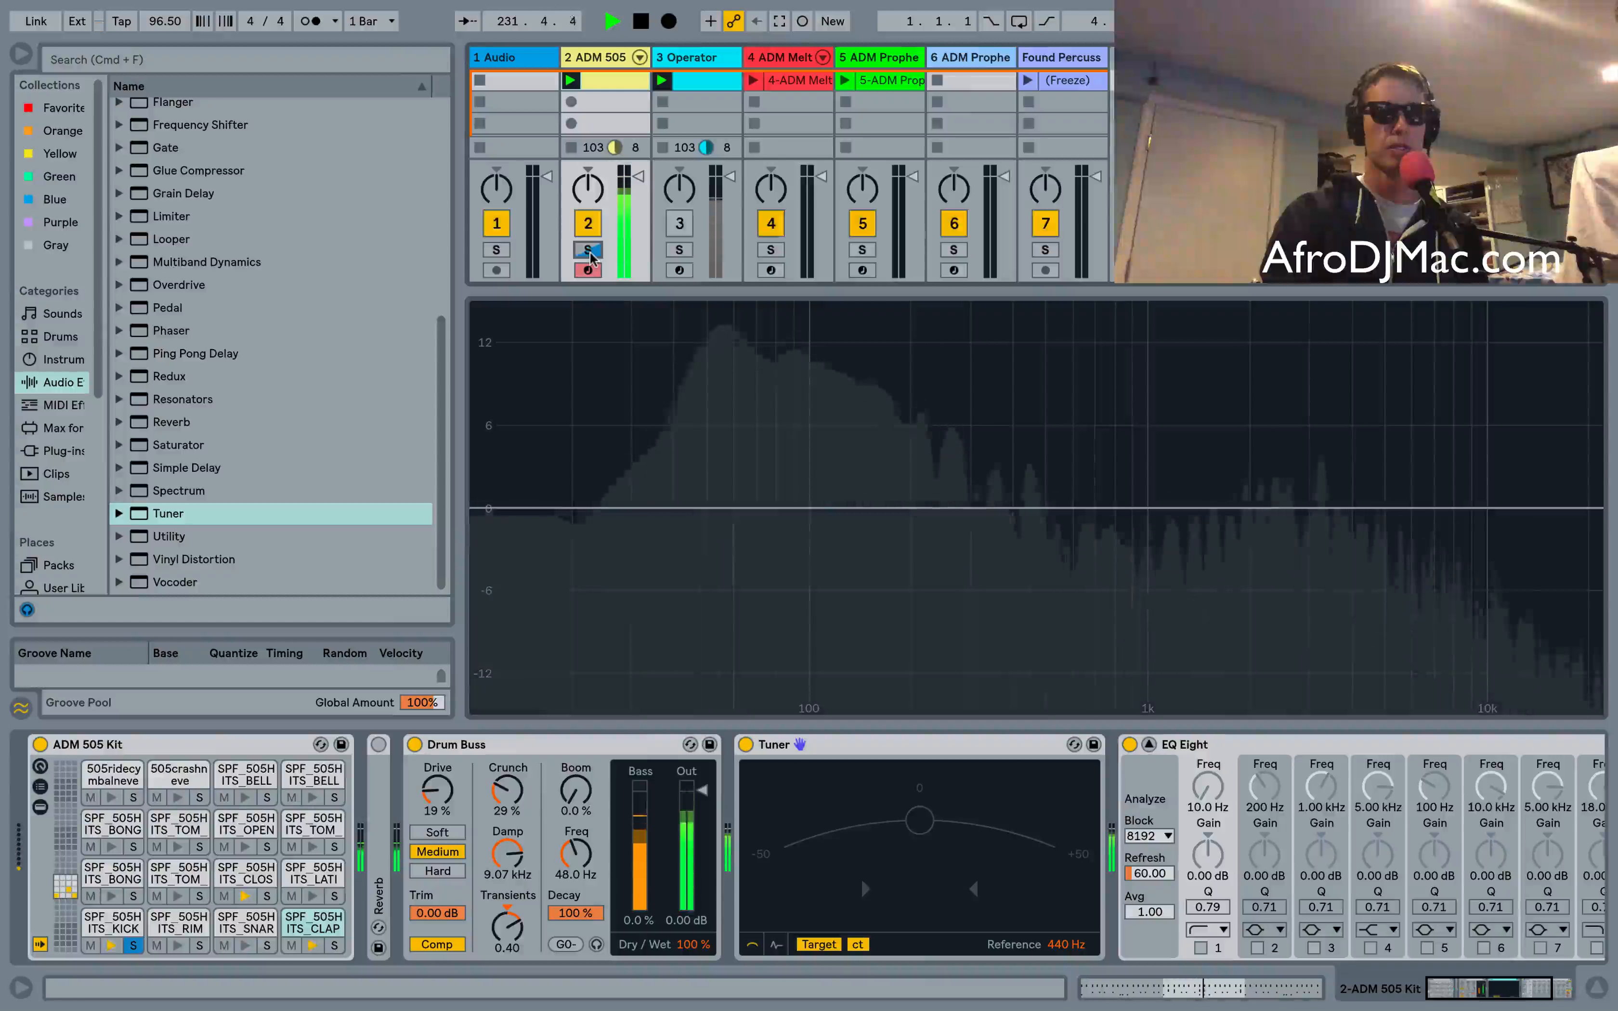
left_click(680, 223)
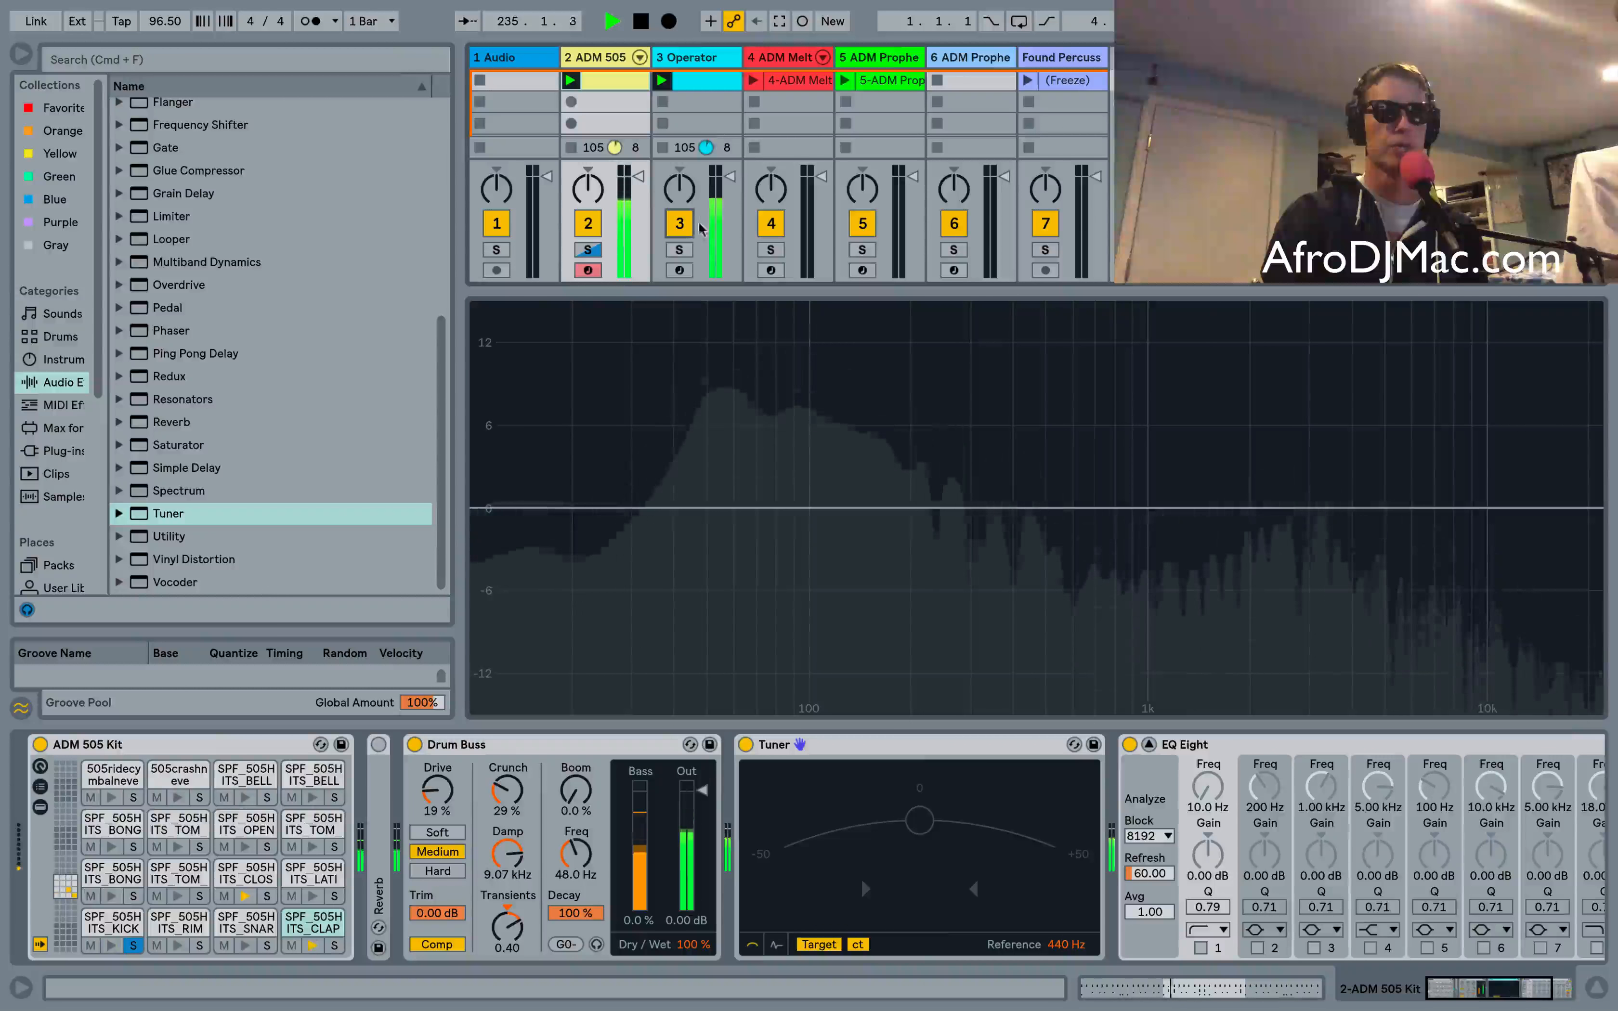
Open the Operator clip and transpose all its notes up one octave
double_click(703, 80)
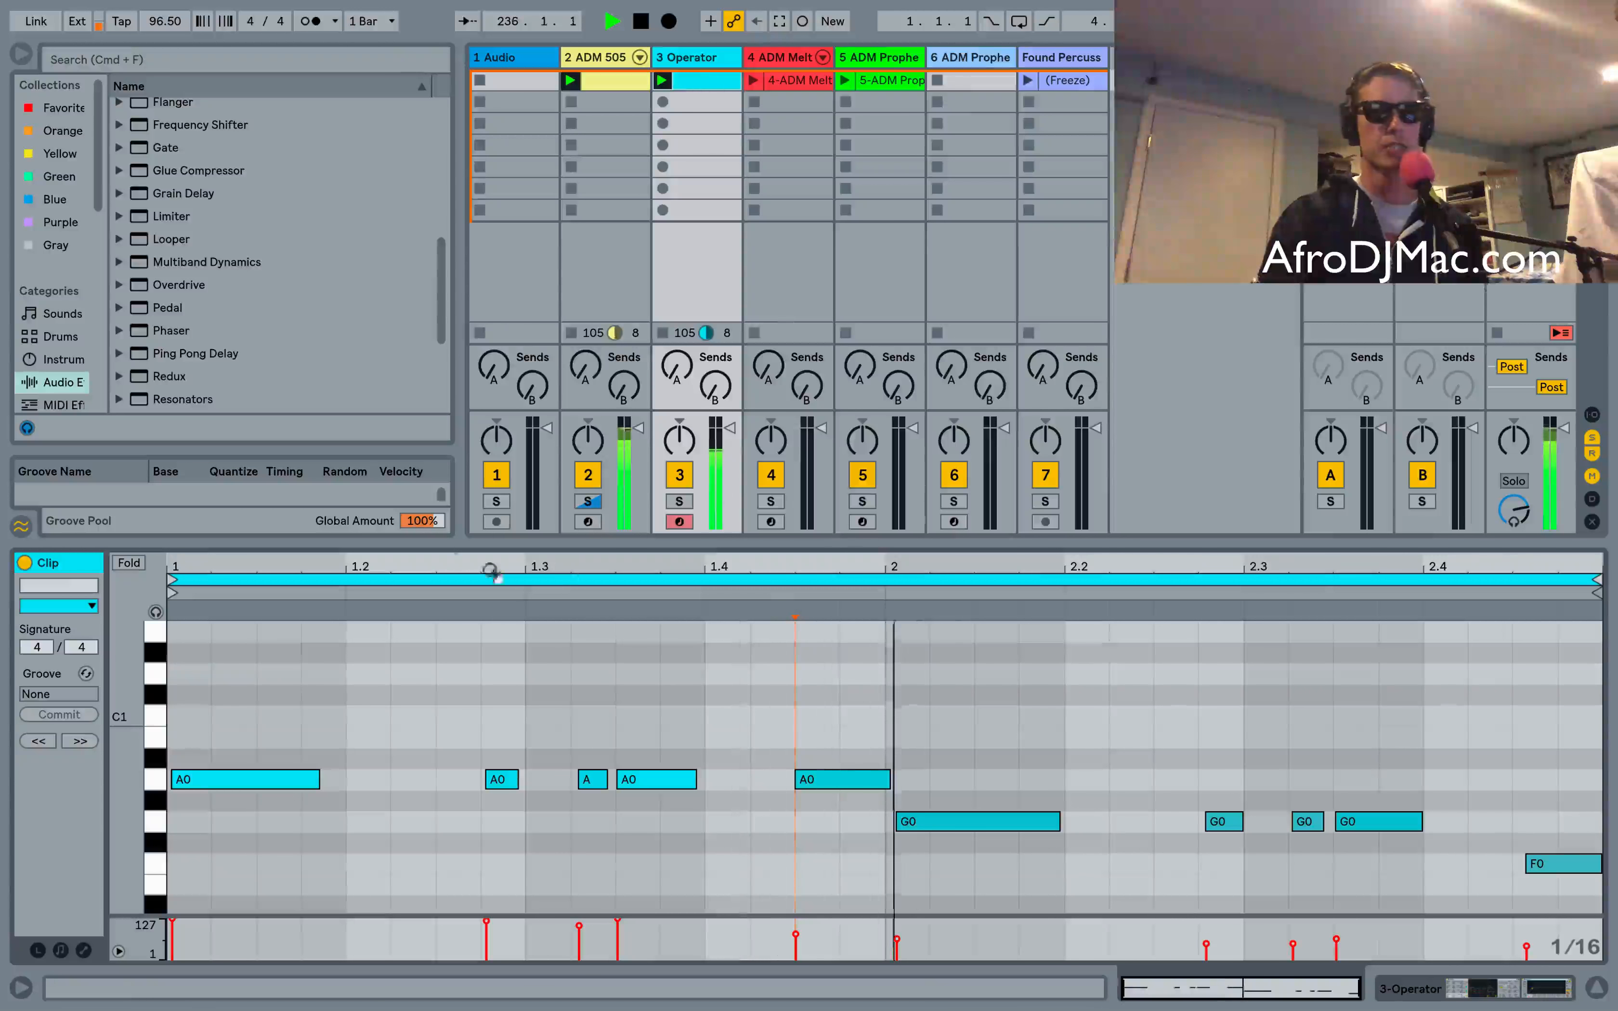
key("super+a")
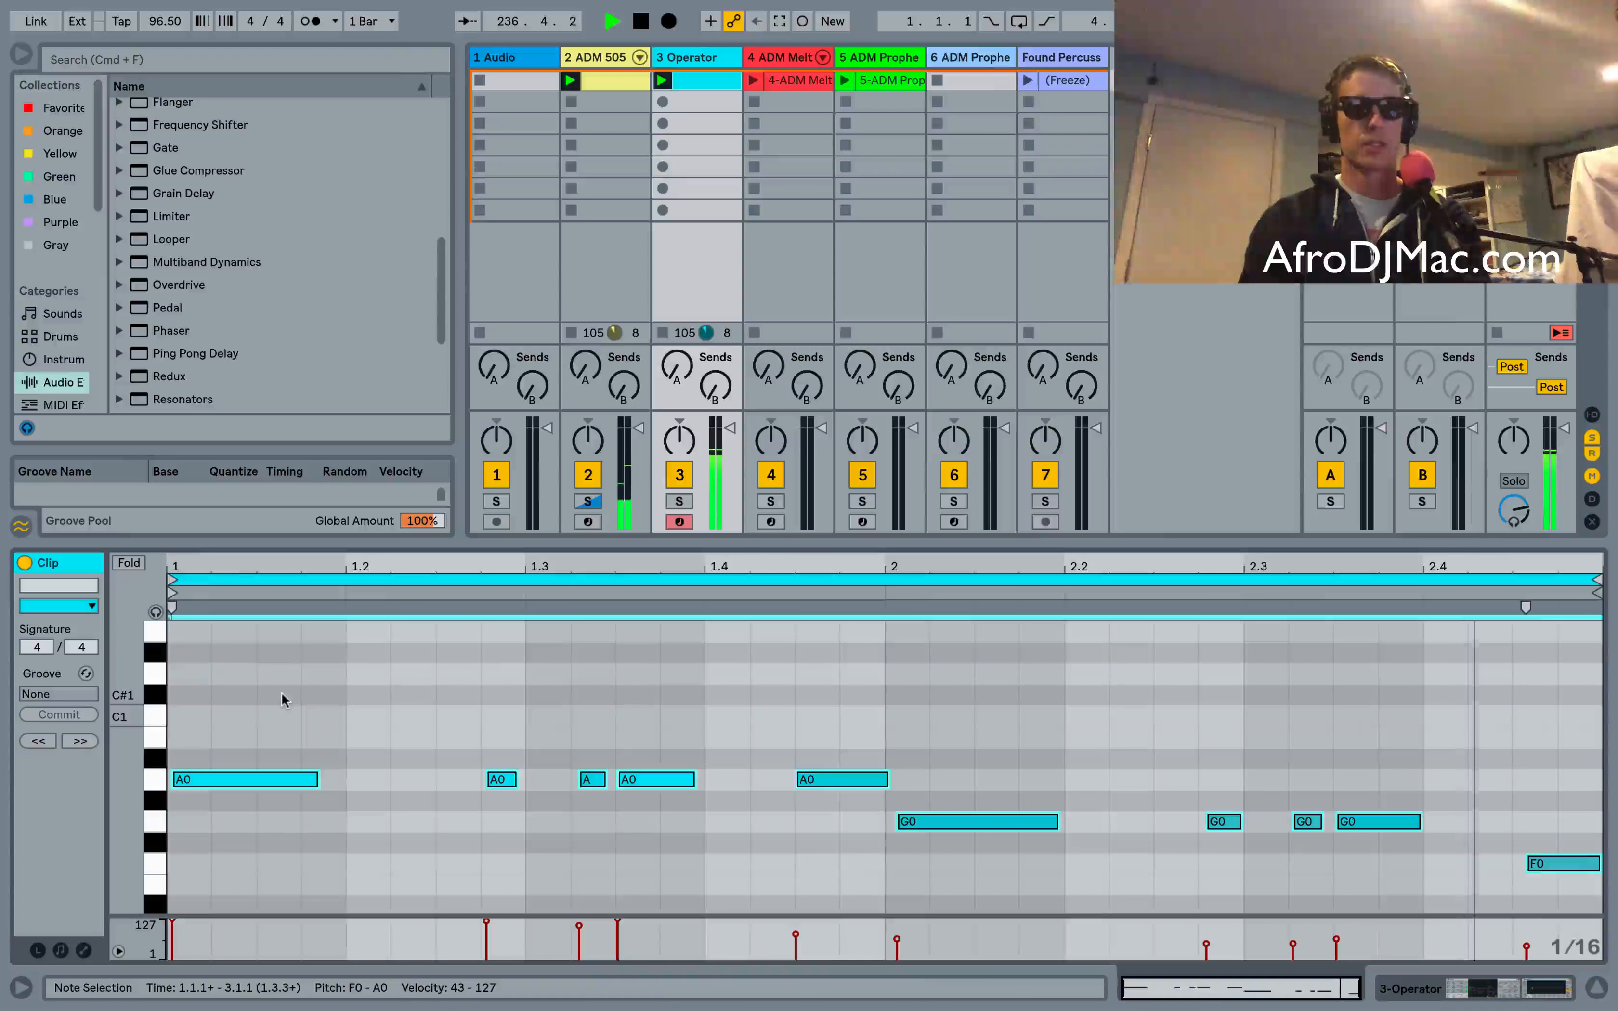
key("shift+Up")
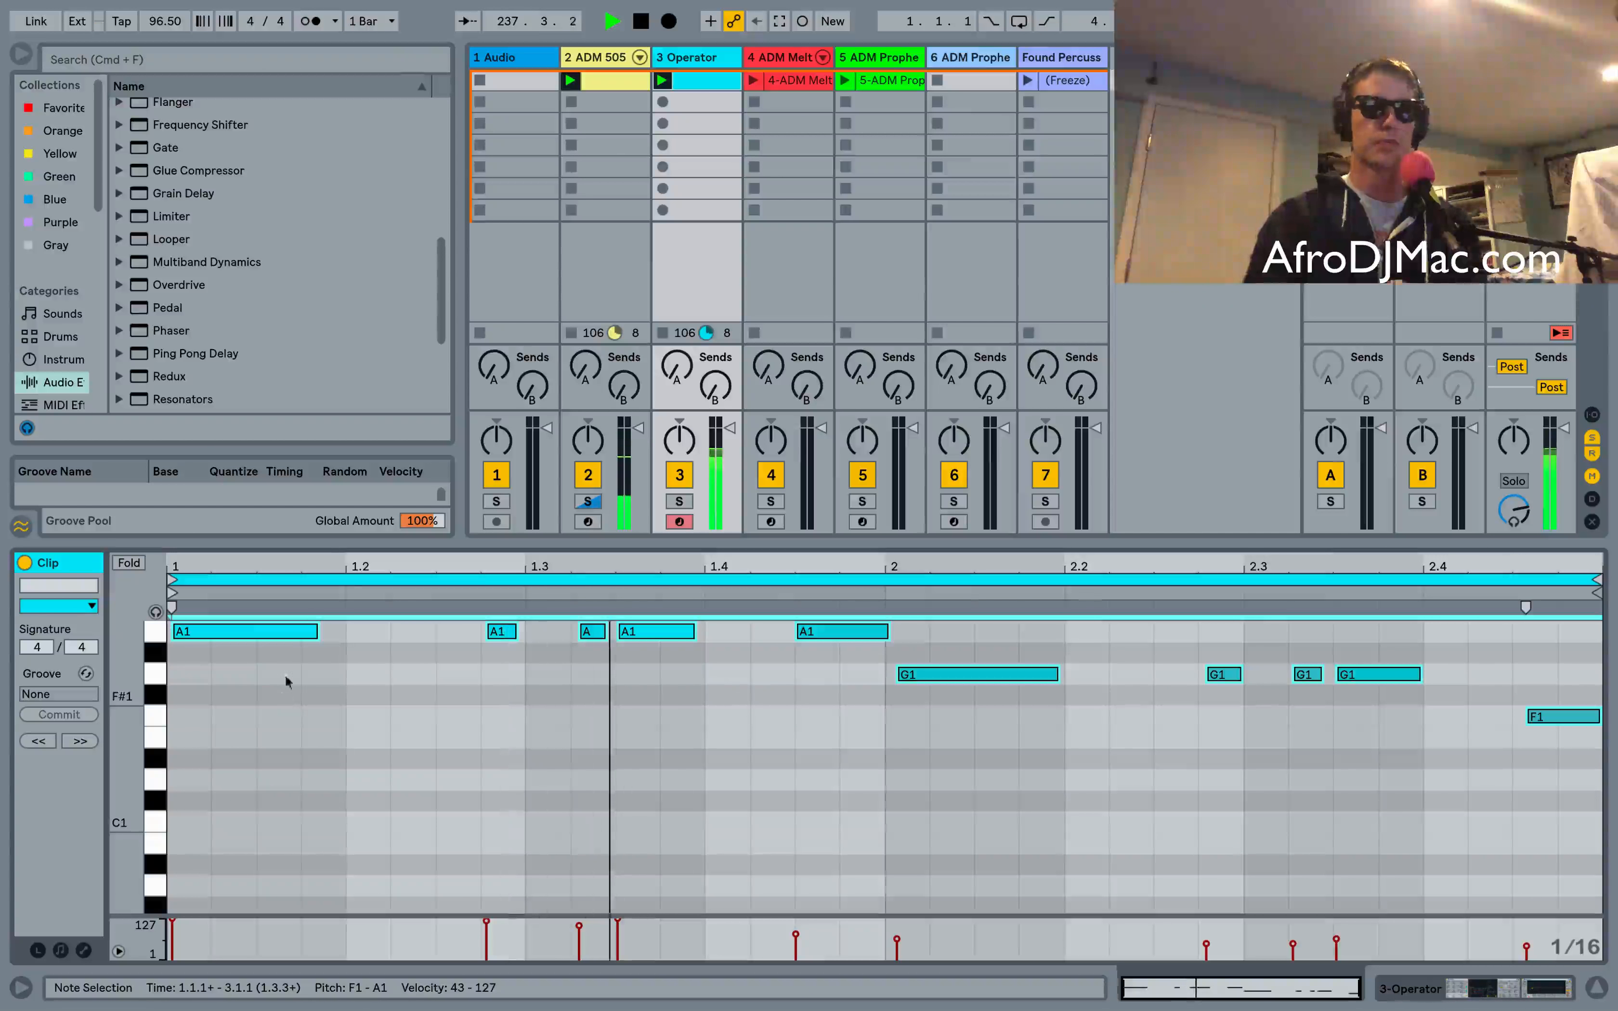
Return to the ADM 505 track's Drum Buss and tune the Boom Freq to 55.0 Hz, matching A0
left_click(597, 59)
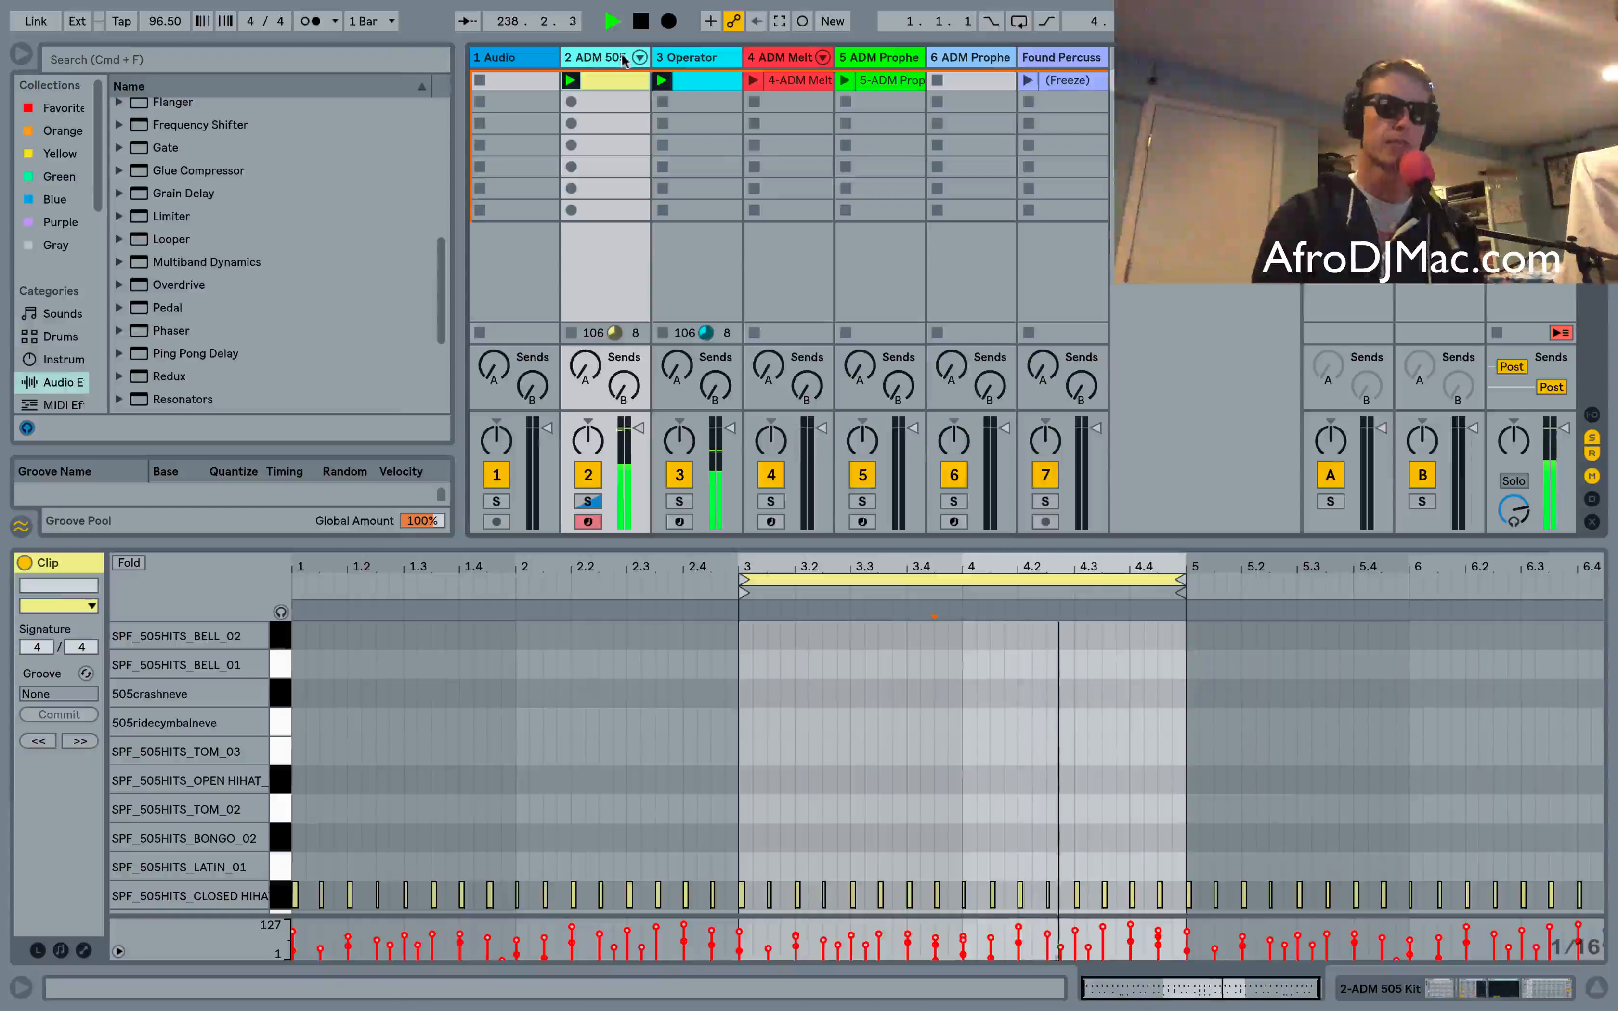
double_click(611, 59)
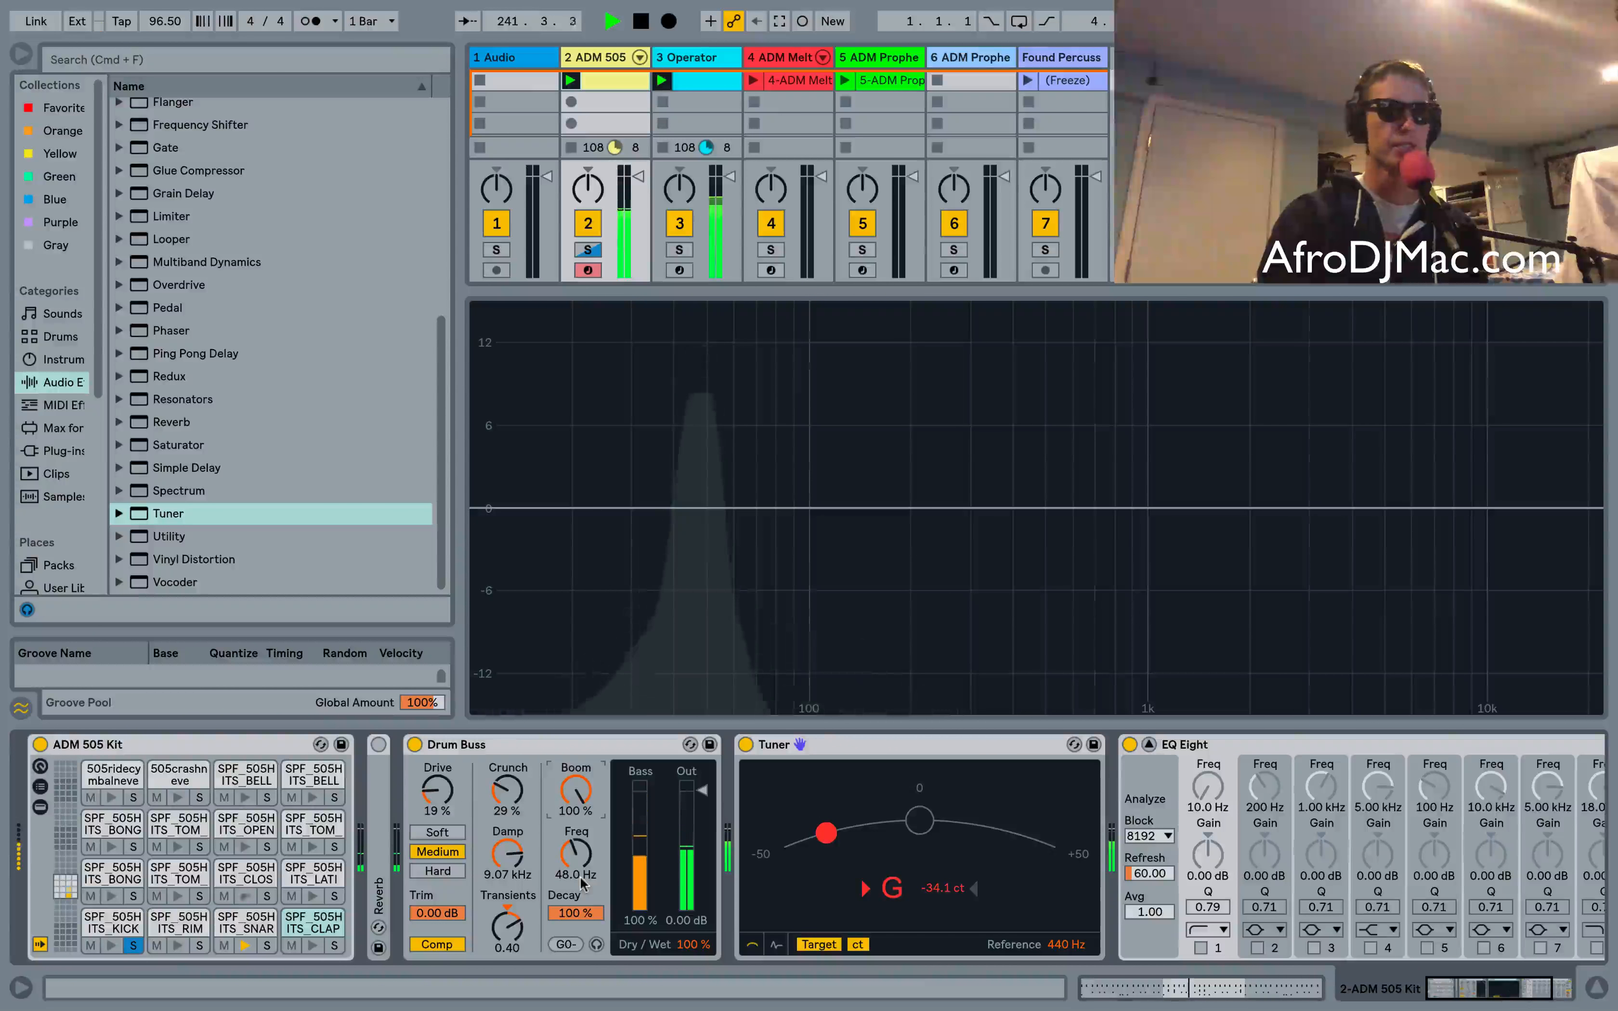
left_click_drag(579, 876, 579, 864)
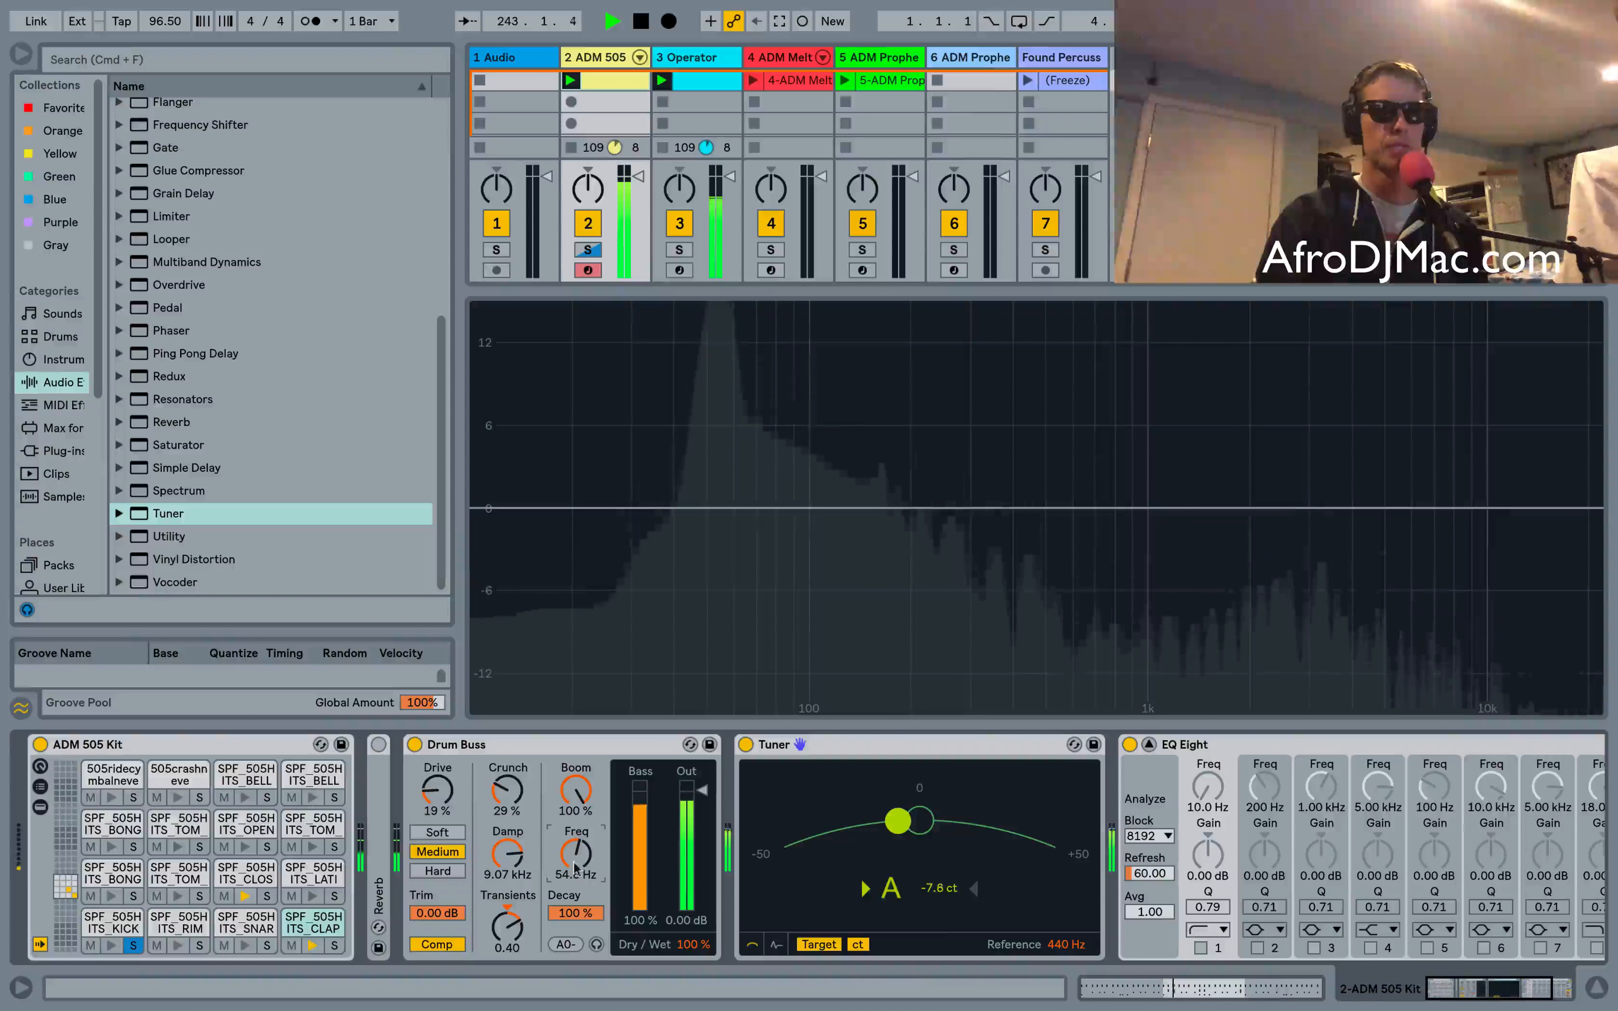
left_click(566, 944)
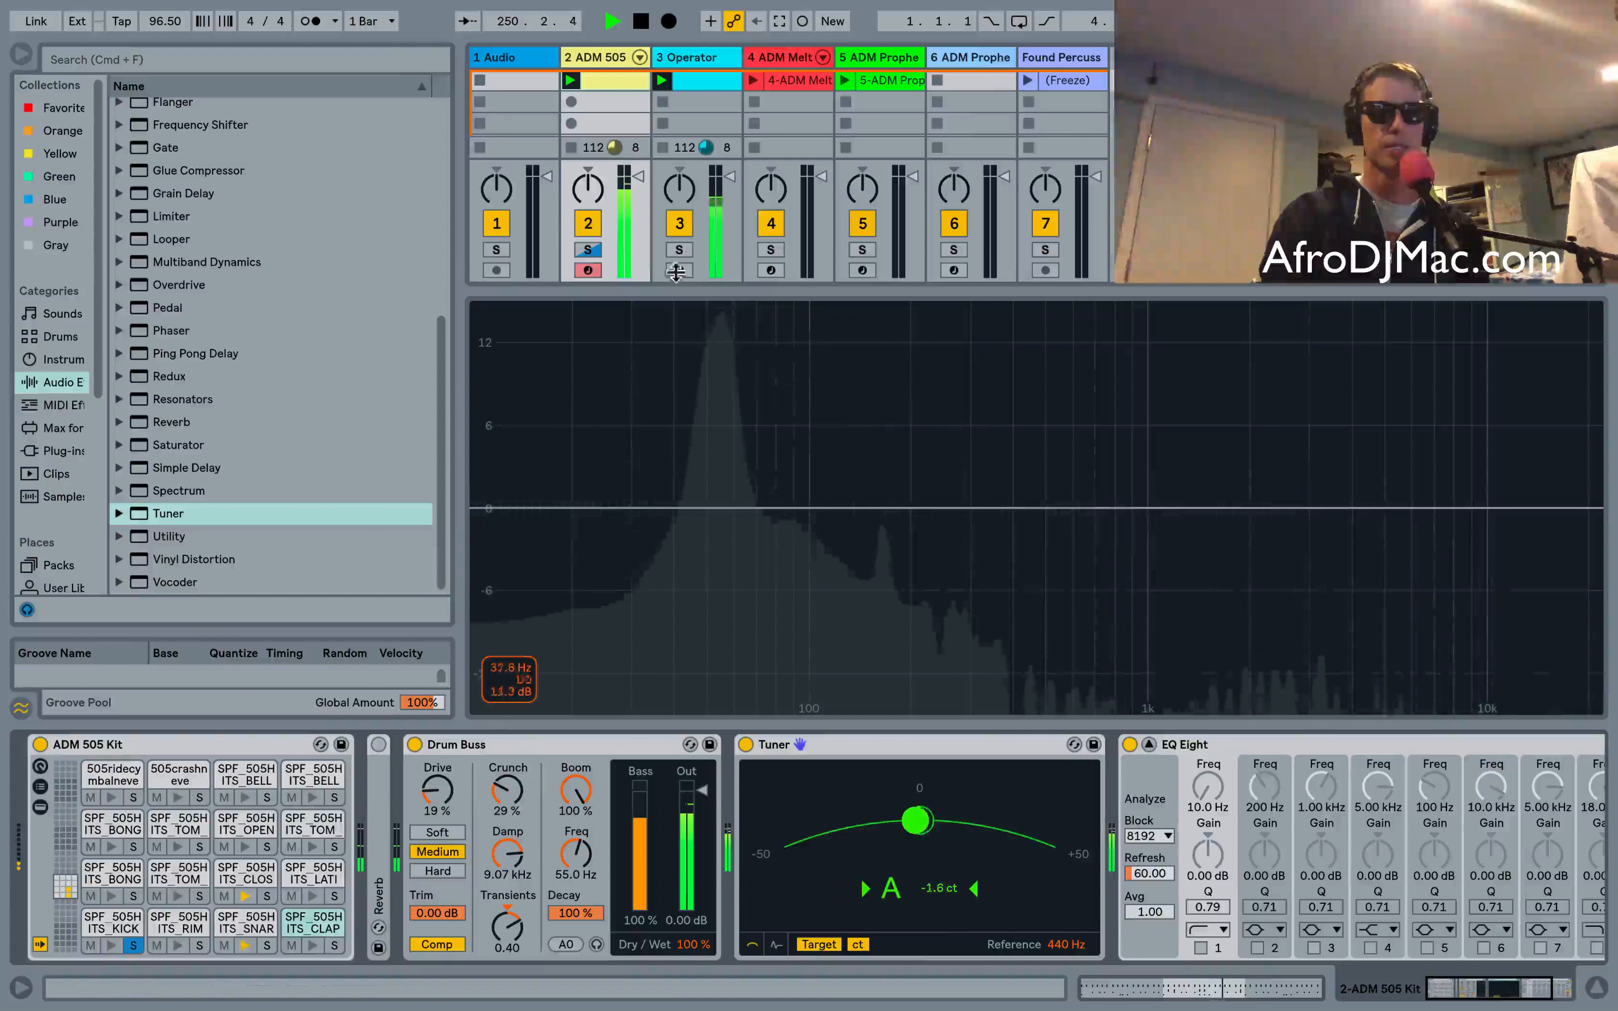
Deactivate the Operator track and toggle the Drum Buss off and back on to compare
left_click(681, 221)
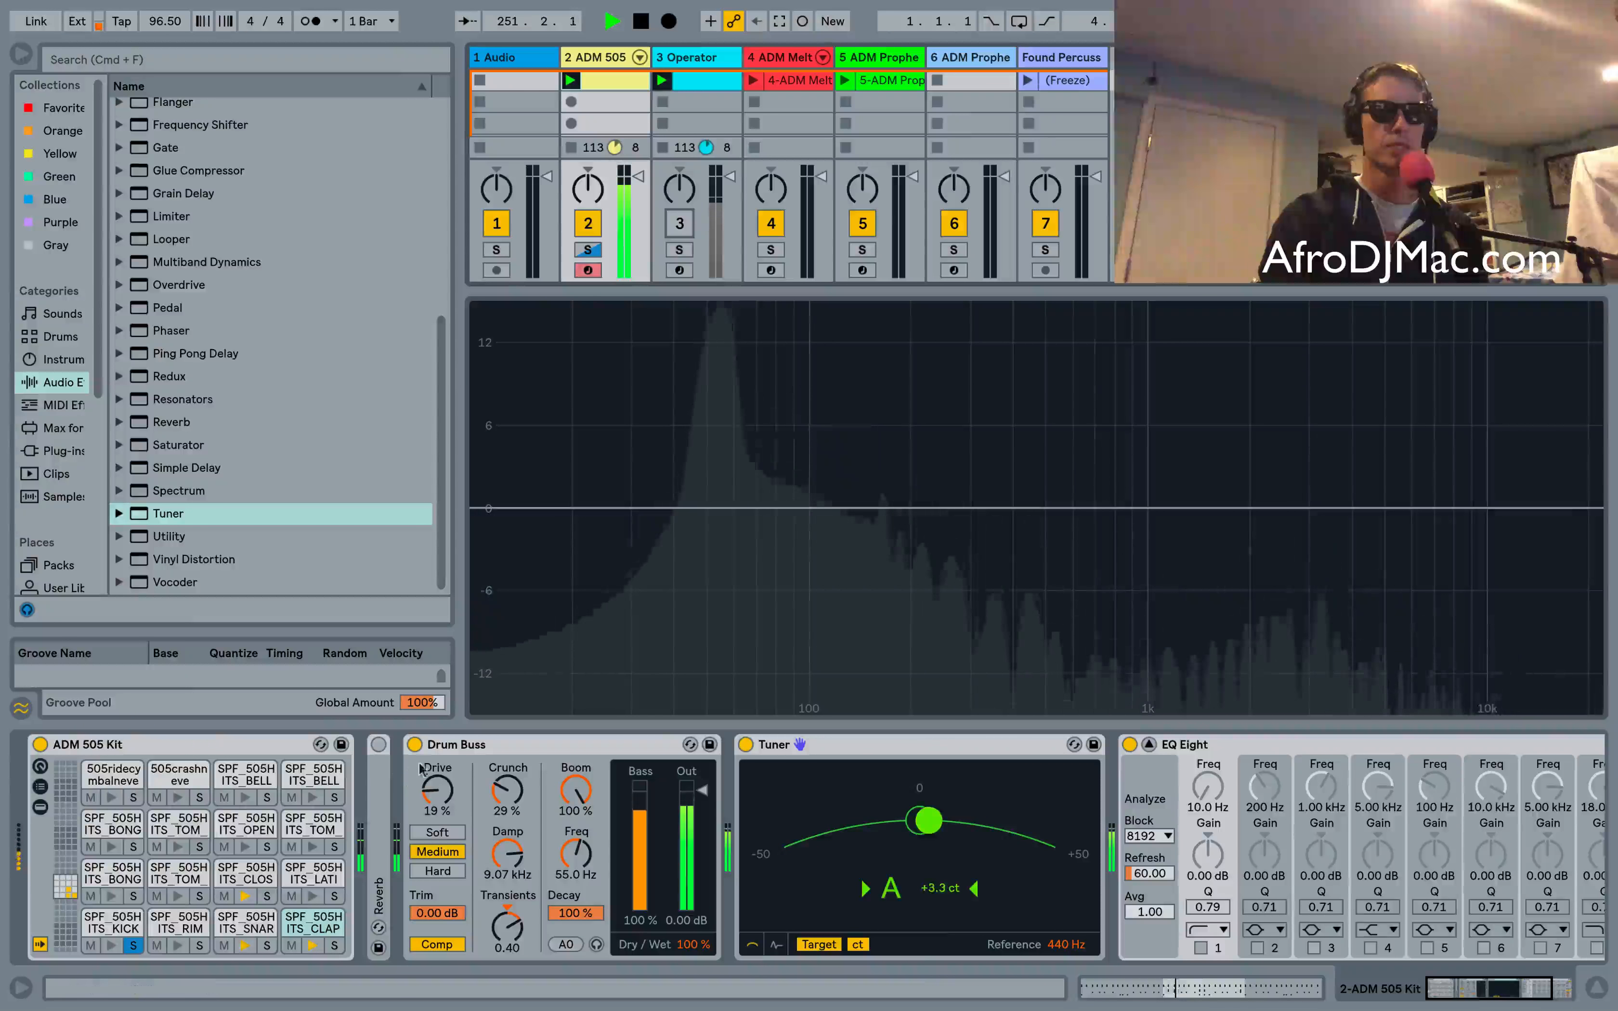
left_click(415, 745)
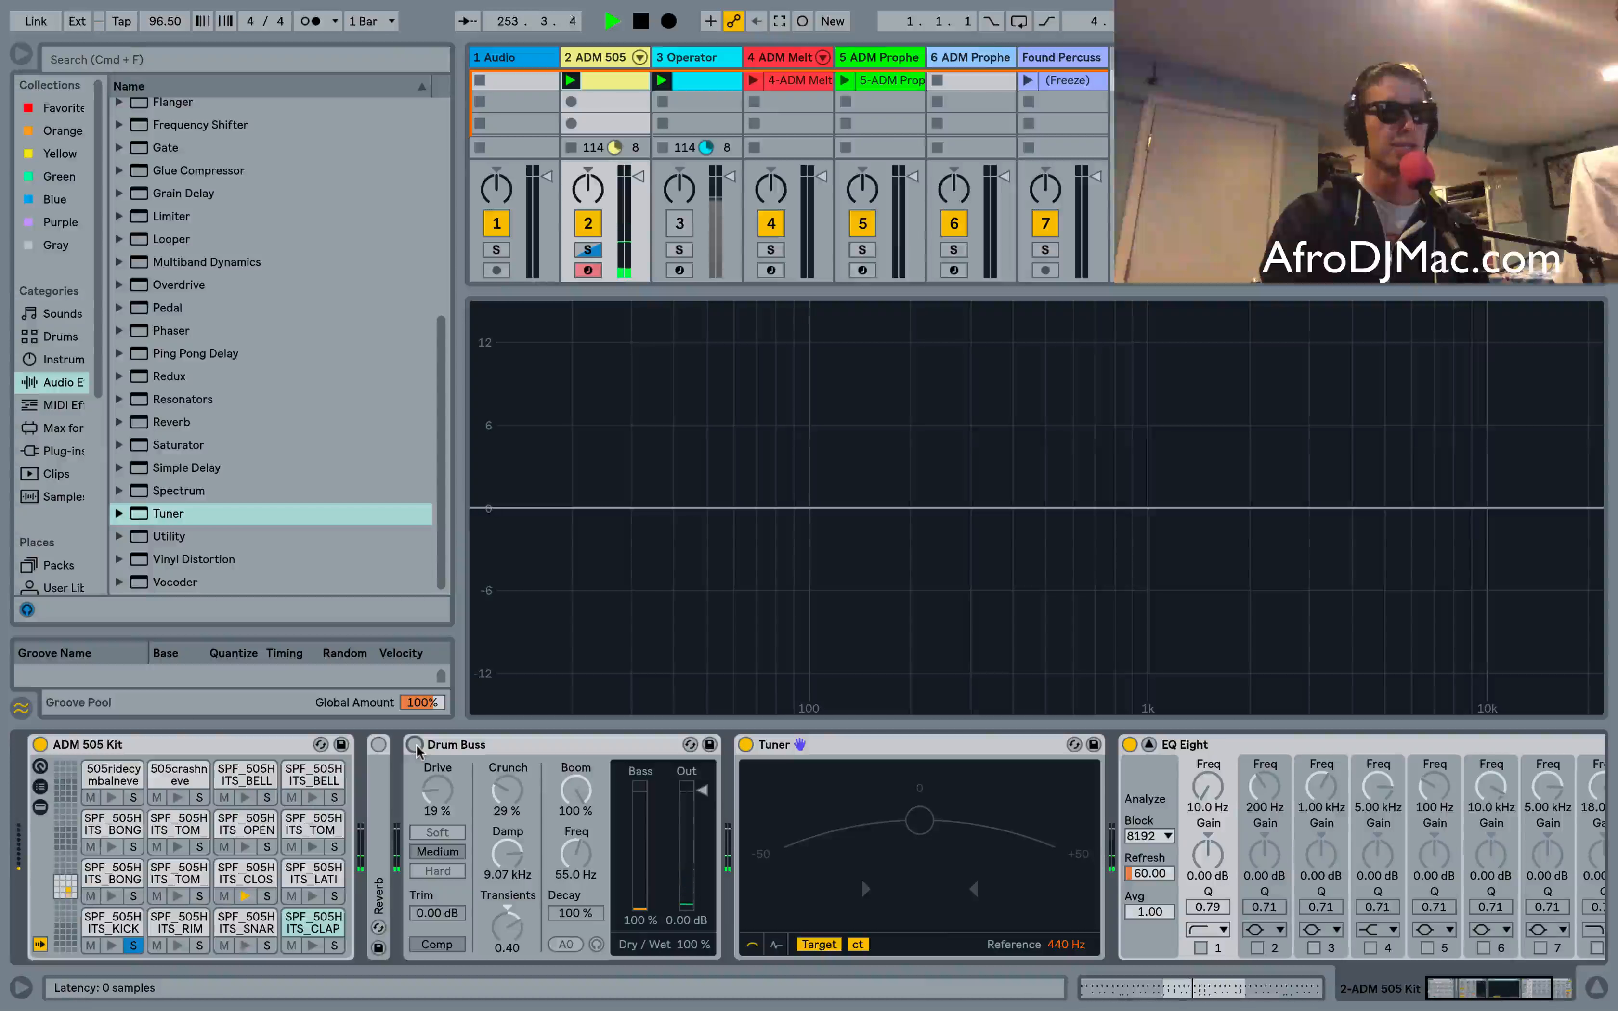
left_click(416, 745)
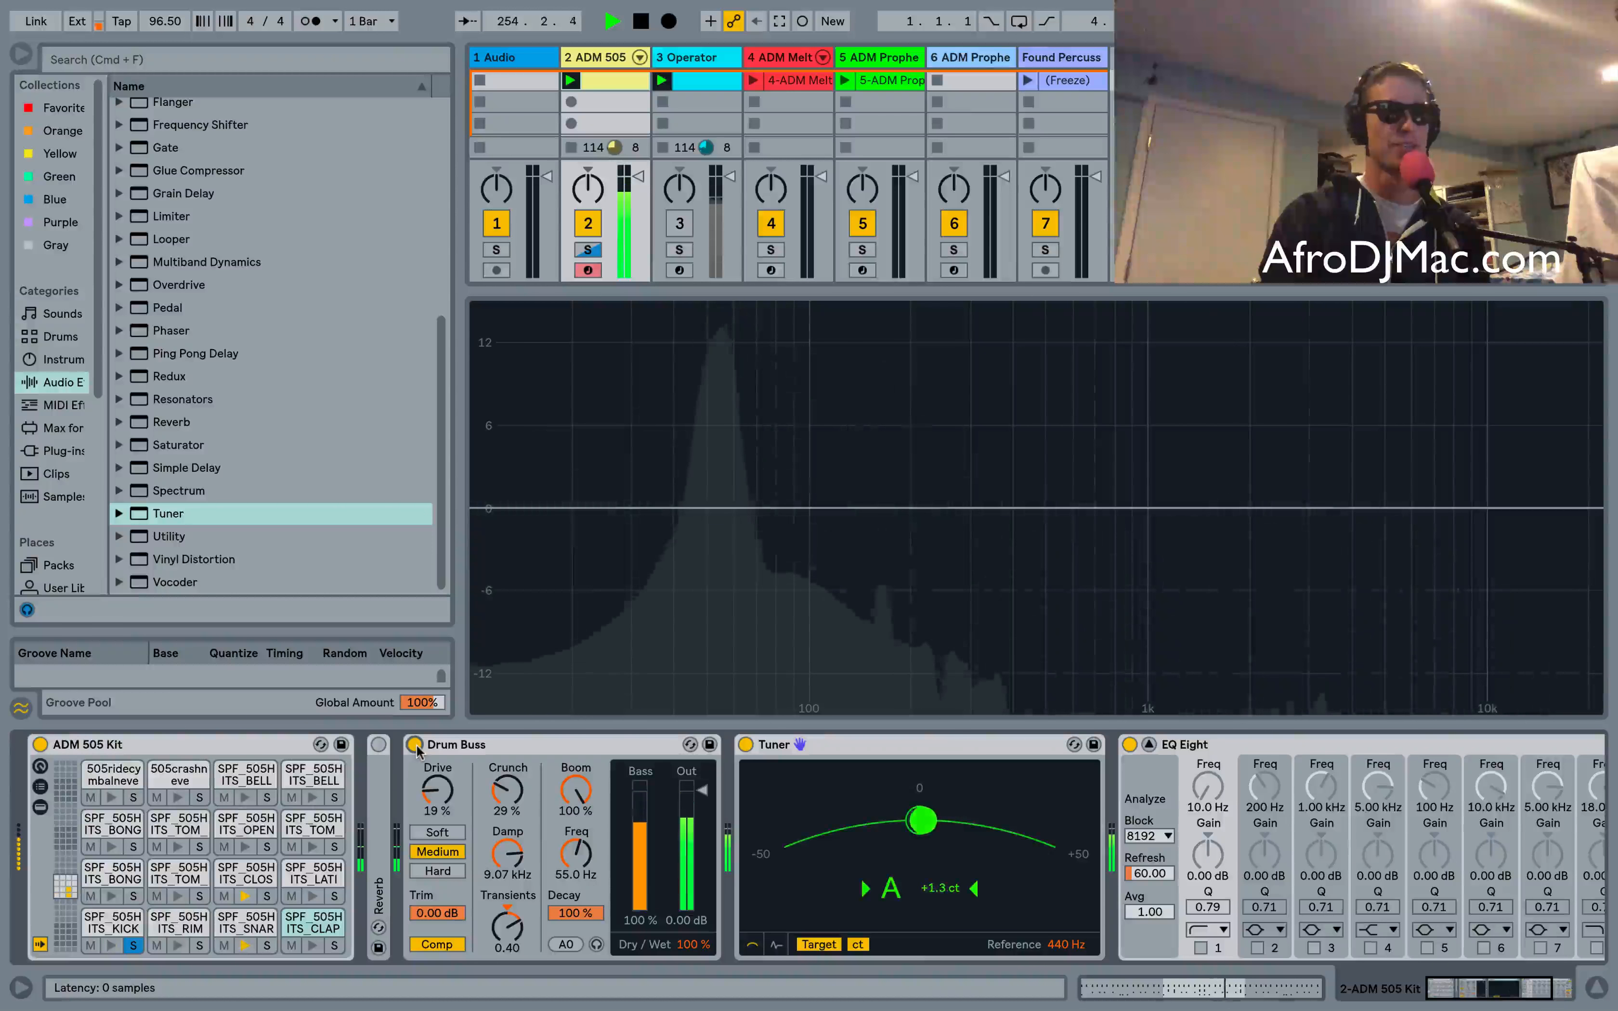
Raise Crunch to 71%, switch the drive mode to Hard, and set Drive to 14%
left_click_drag(508, 791, 508, 736)
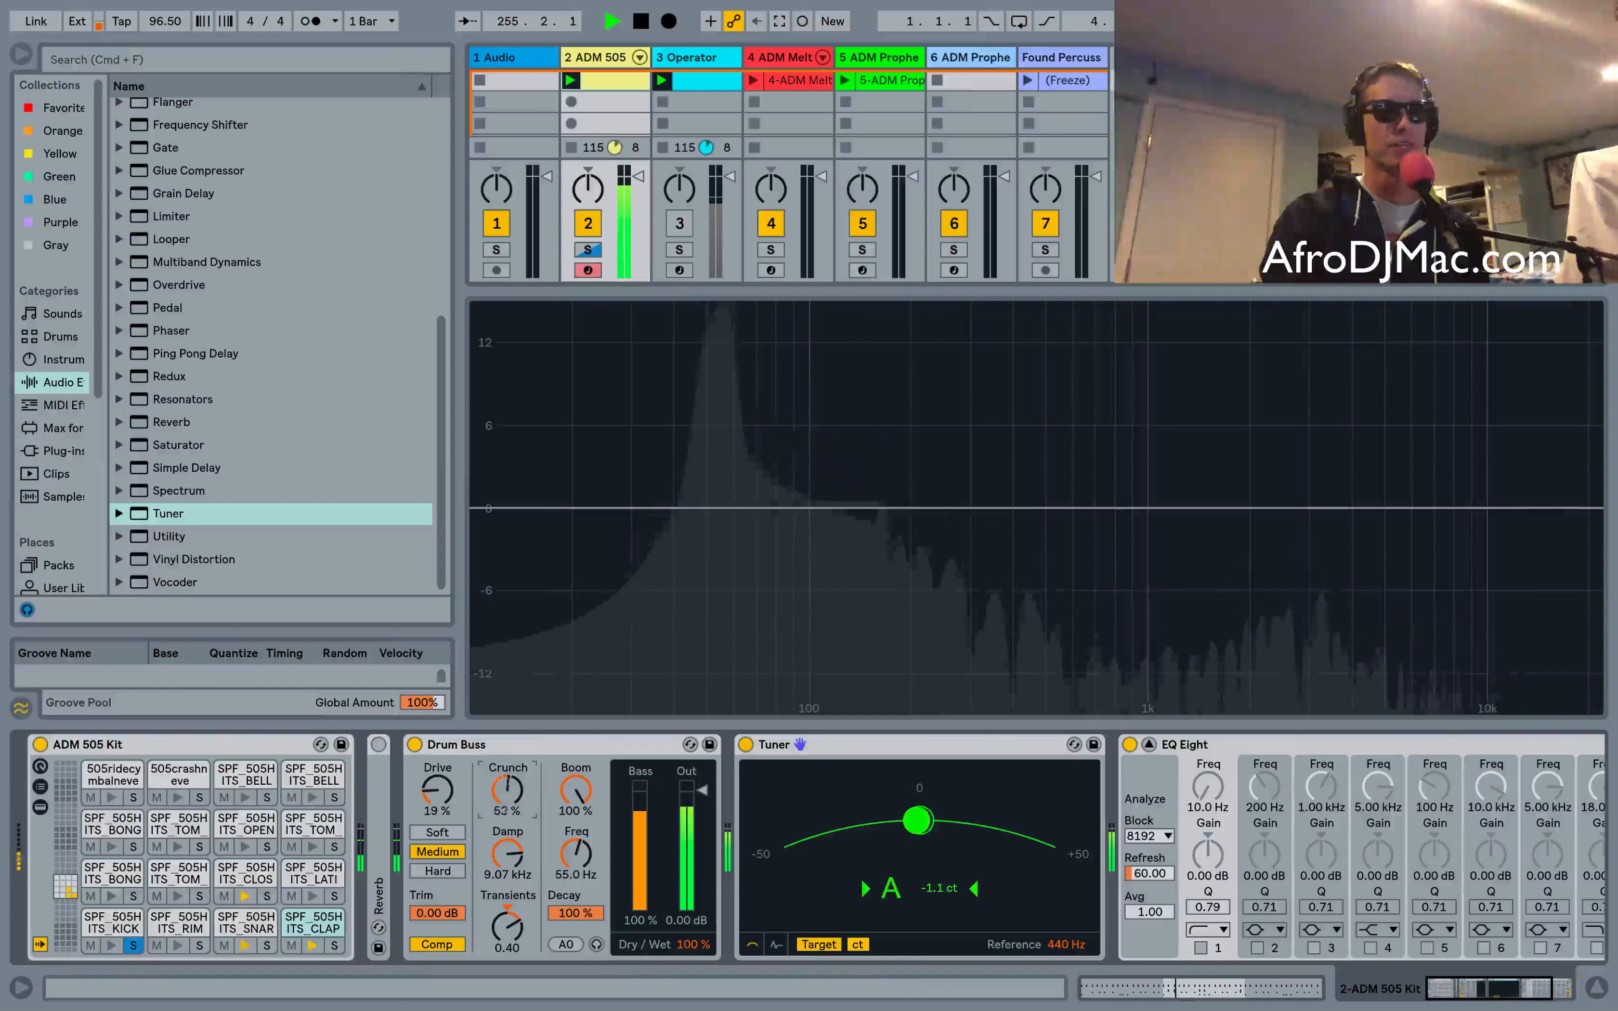
left_click_drag(437, 791, 437, 782)
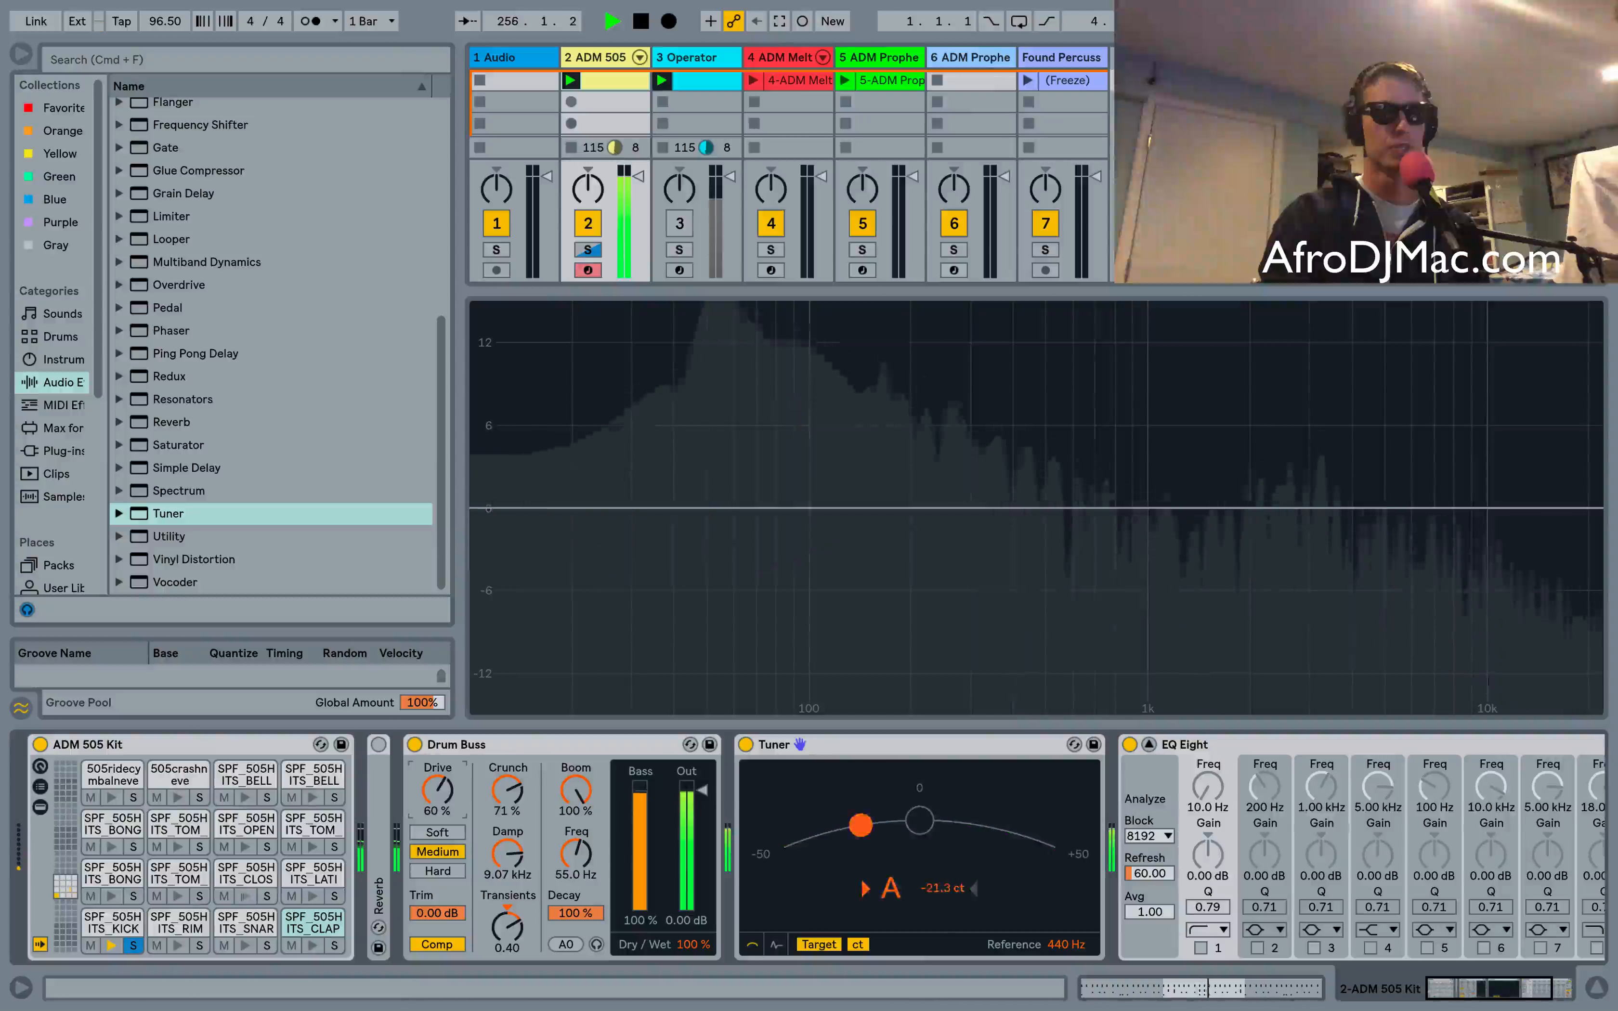
left_click(438, 872)
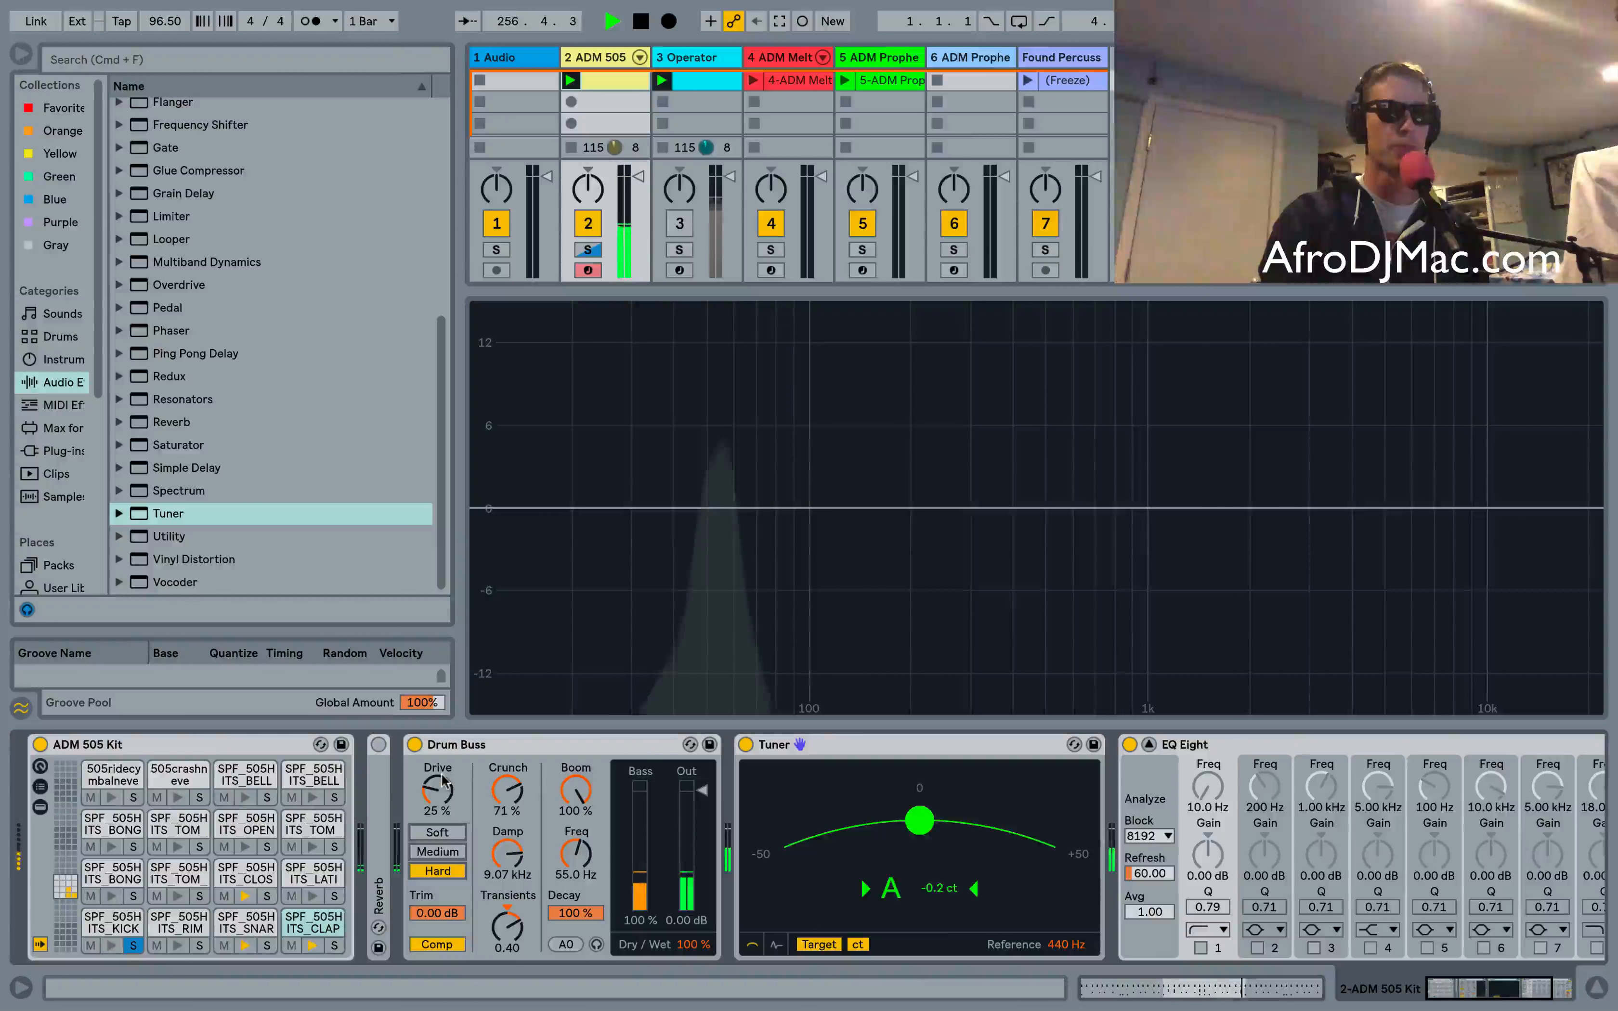
left_click_drag(442, 781, 443, 693)
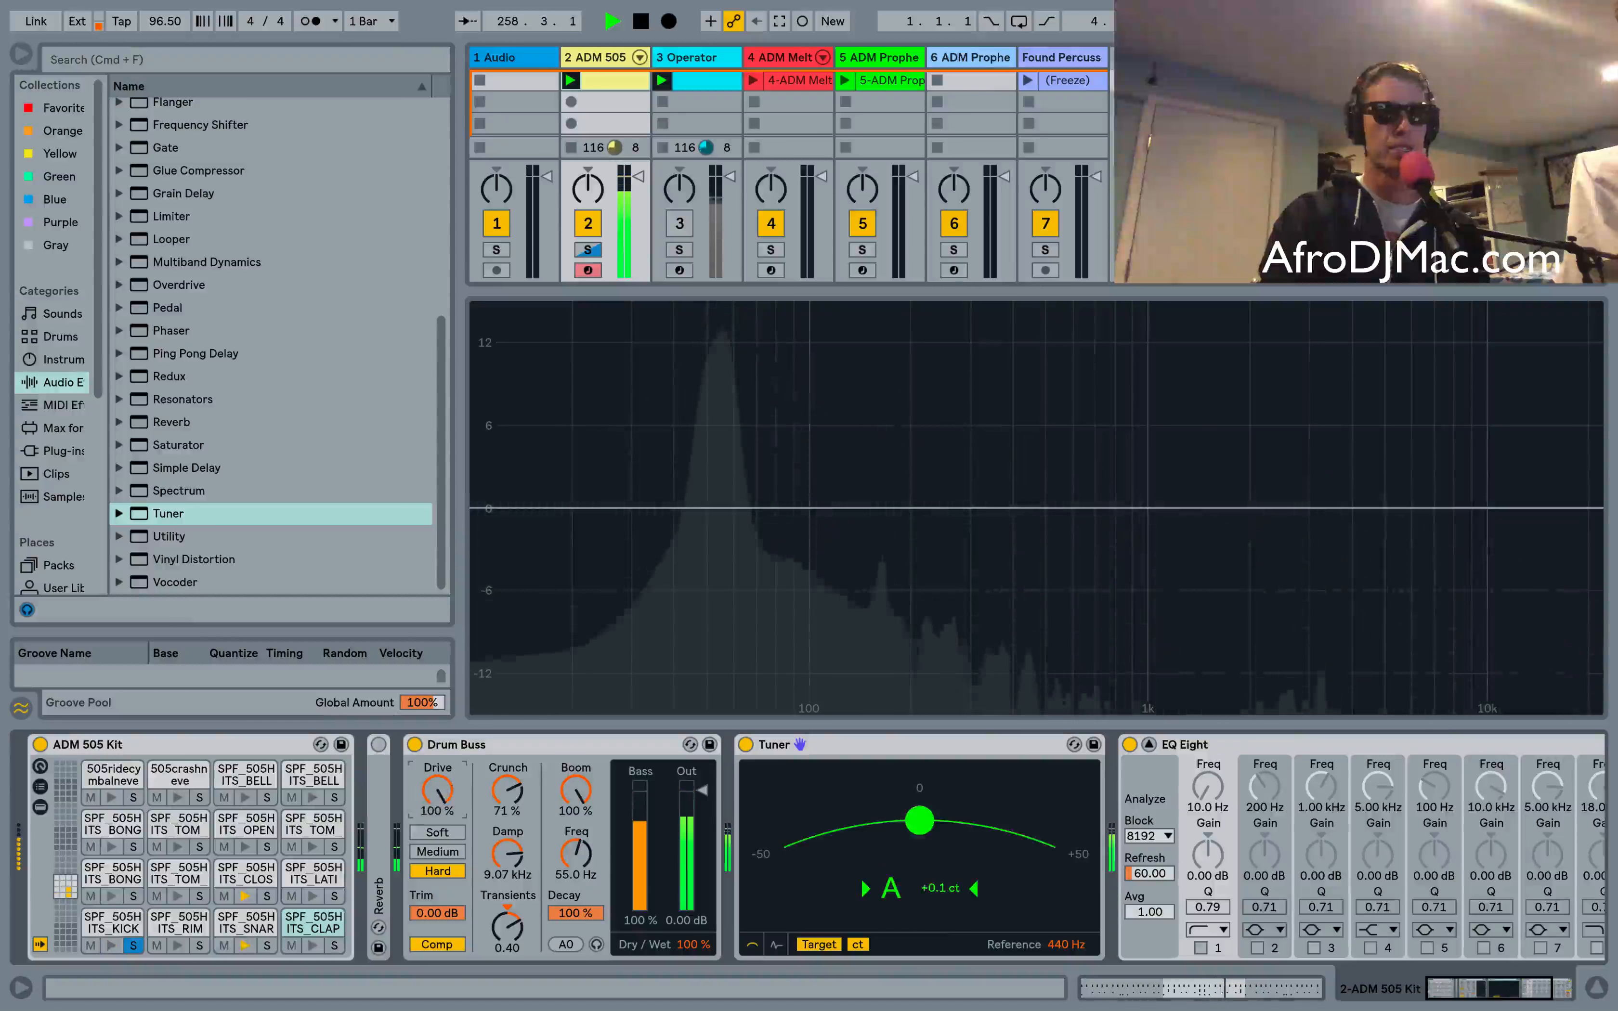
left_click_drag(443, 692, 443, 762)
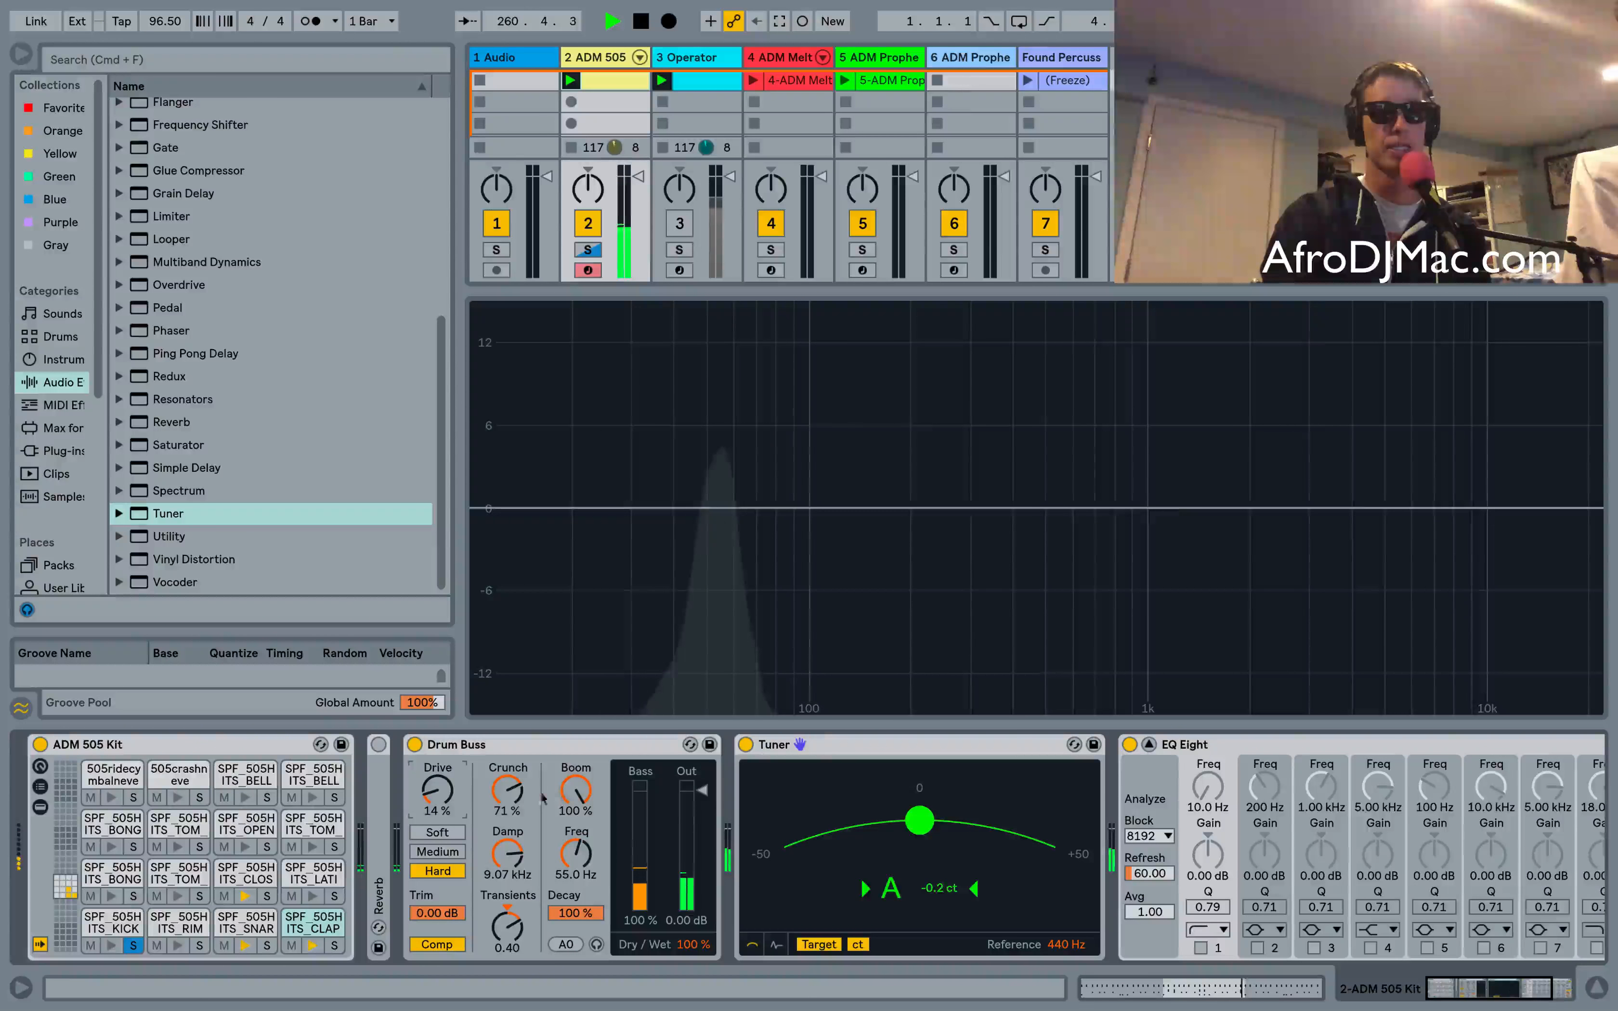
Toggle the Drum Buss off and on again, then enable Boom audition
left_click(414, 745)
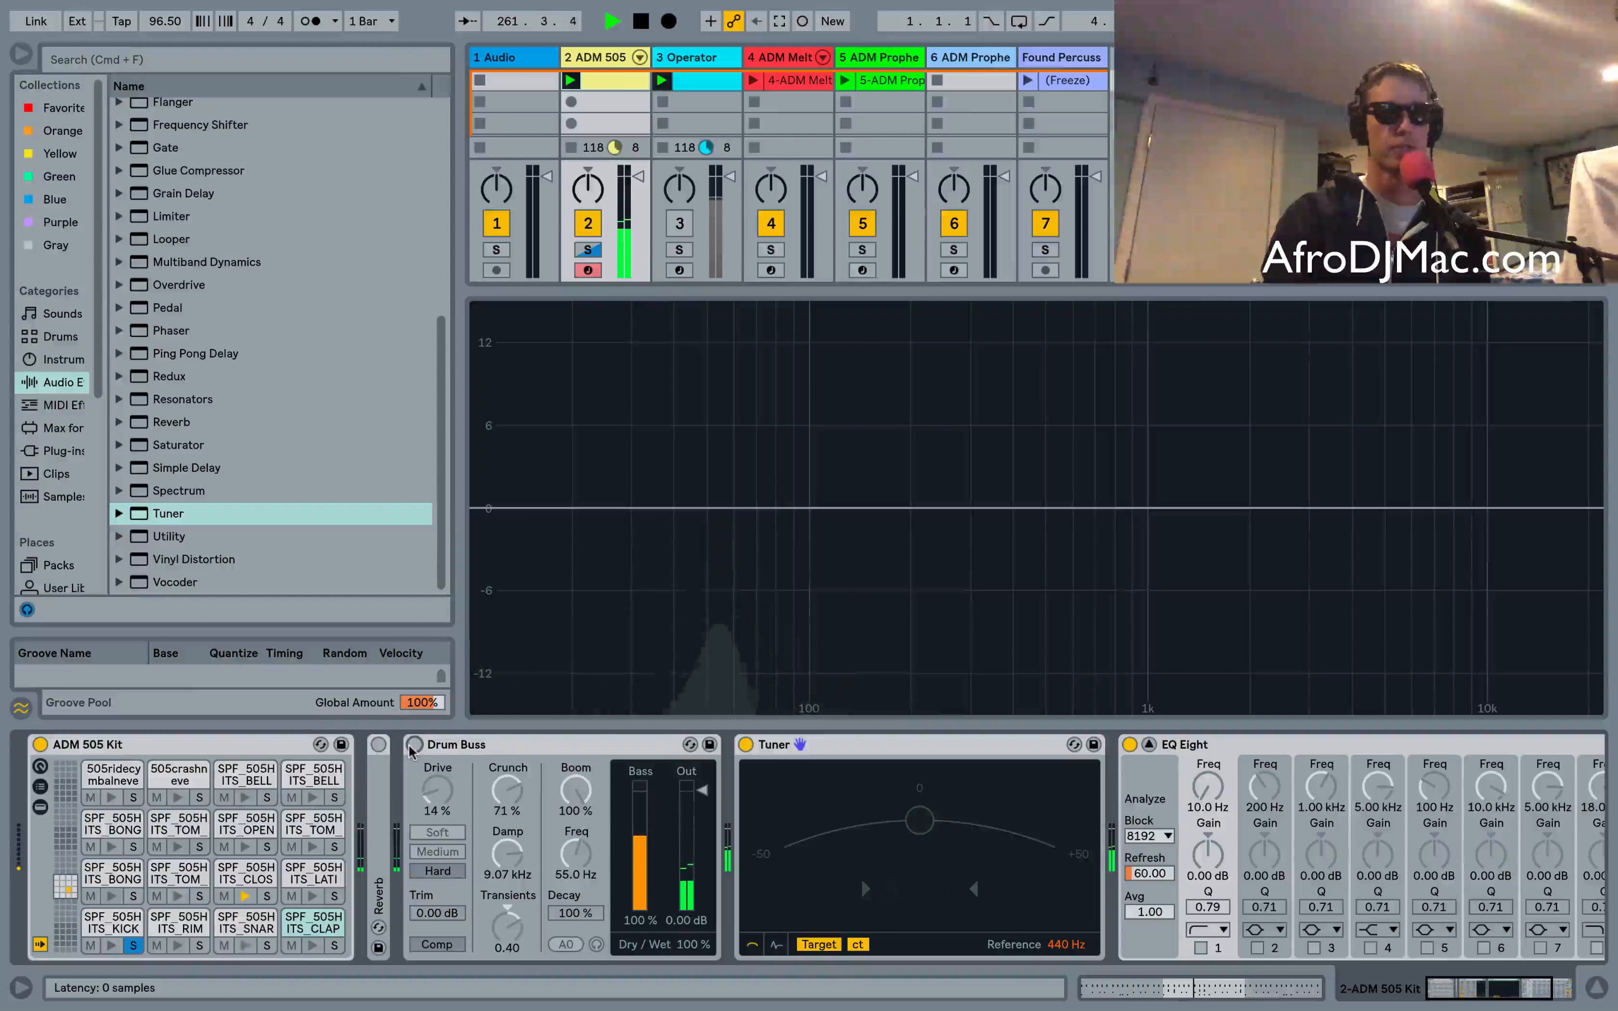
left_click(414, 744)
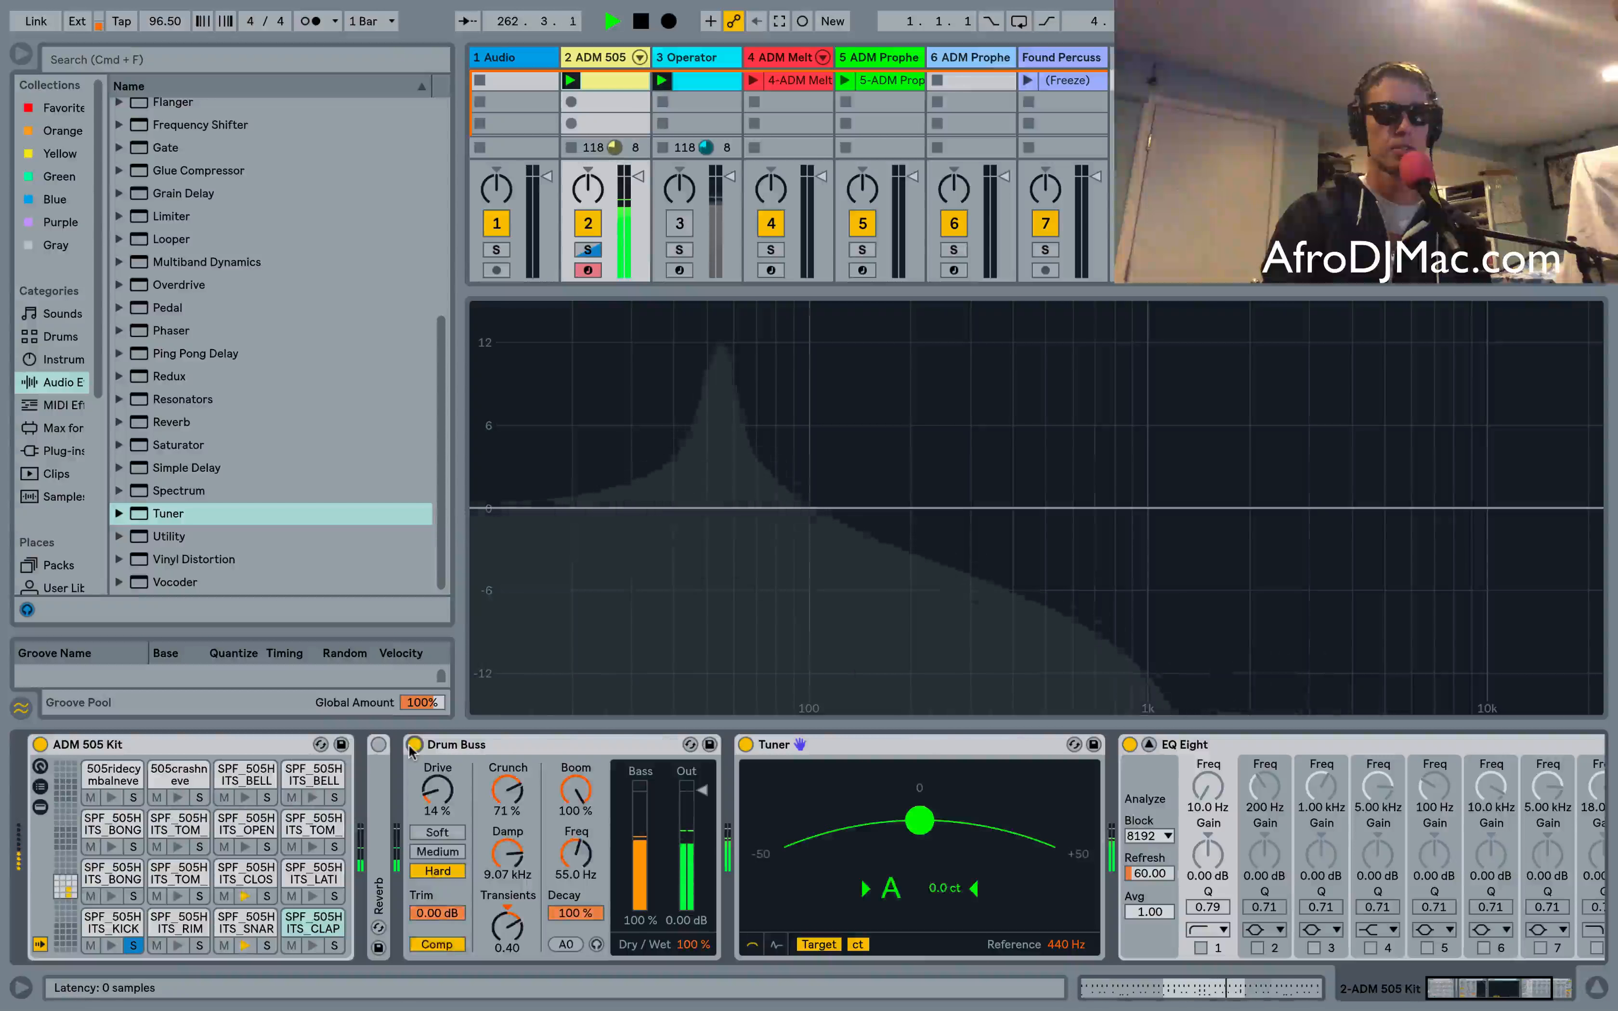
left_click(596, 944)
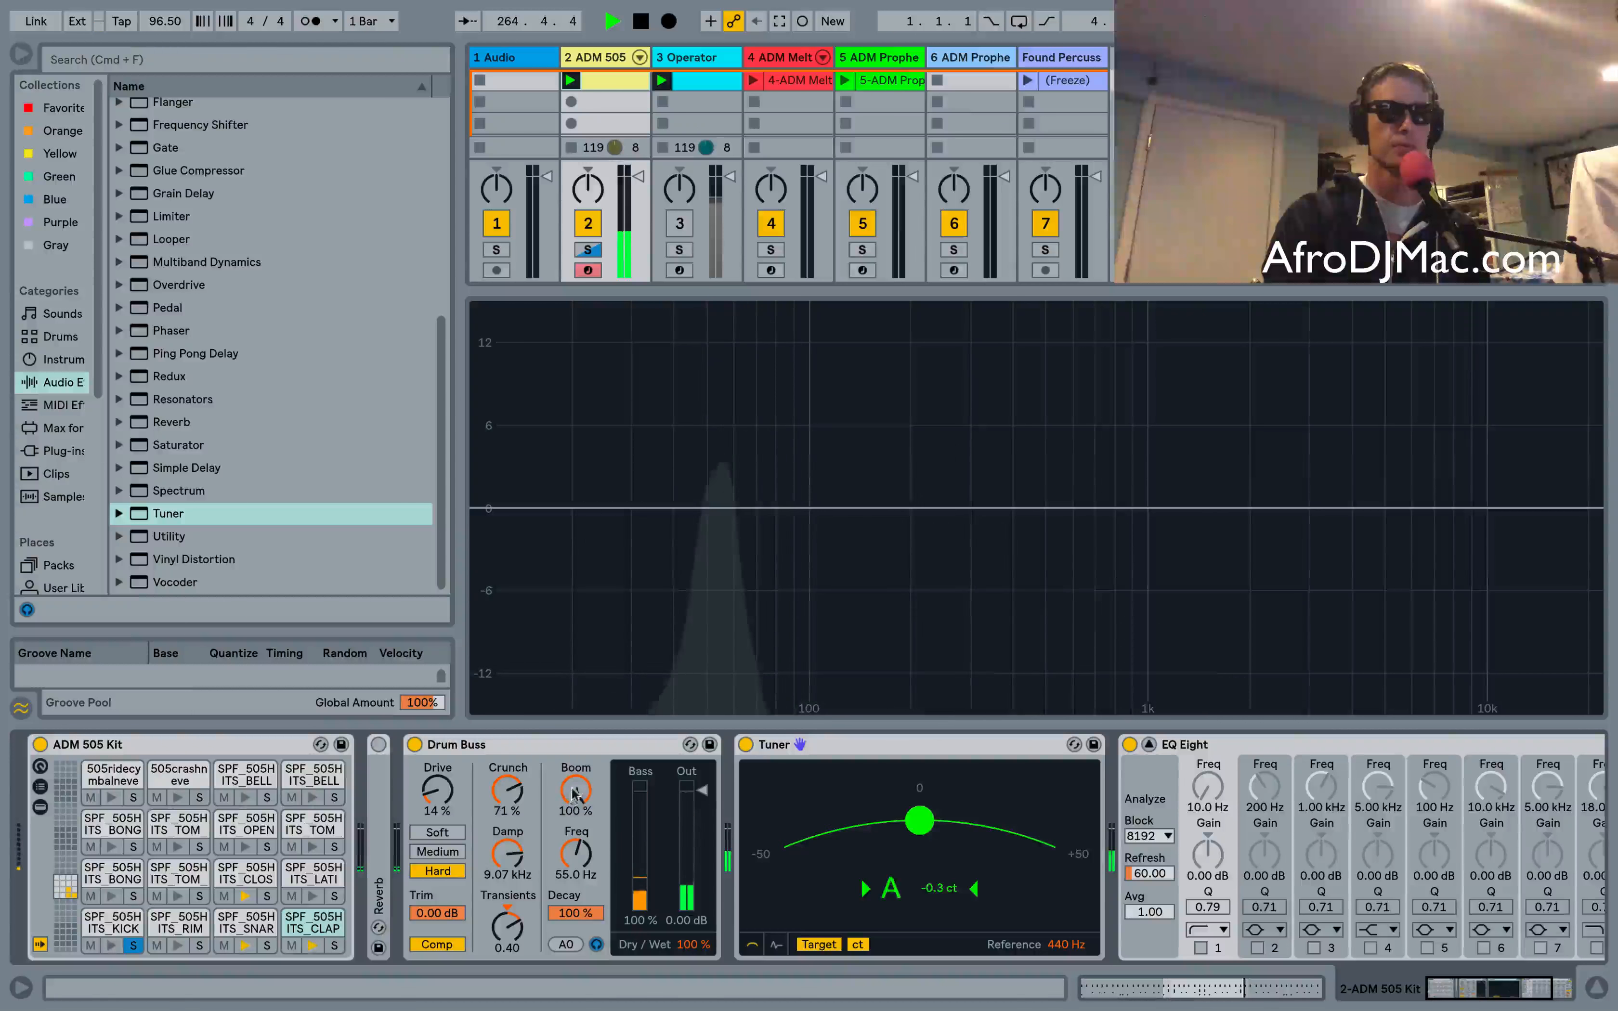
Lower Boom to 79% and unsolo the kick pad
left_click_drag(575, 794, 578, 822)
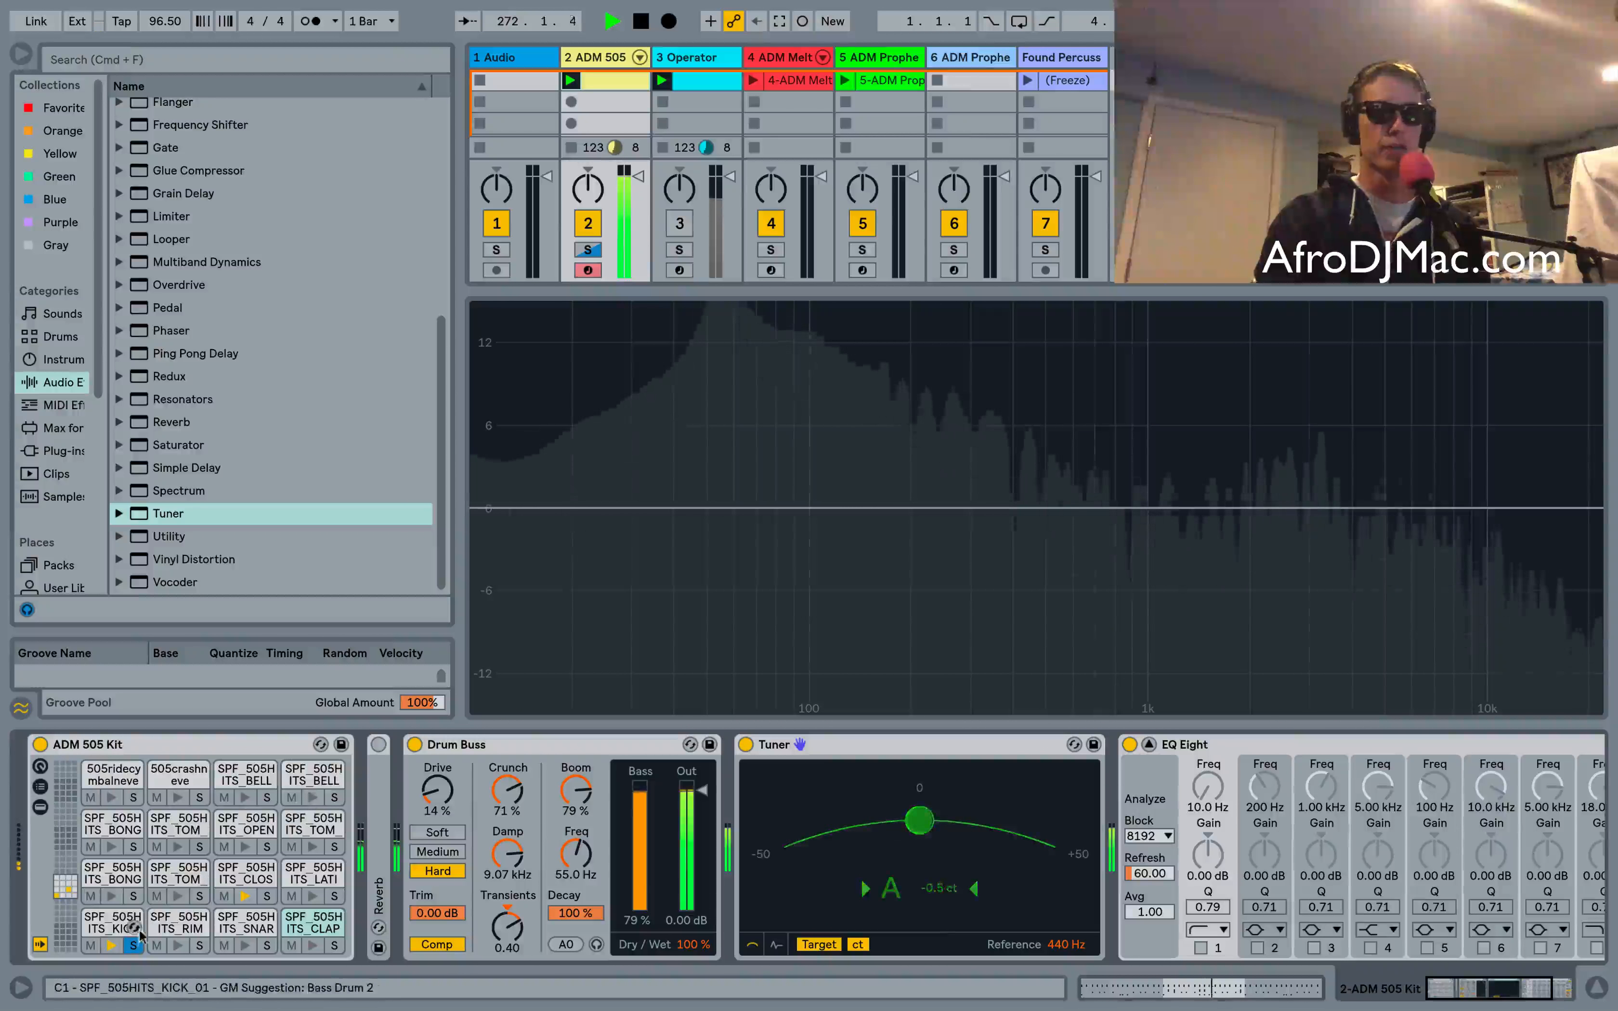
left_click(133, 945)
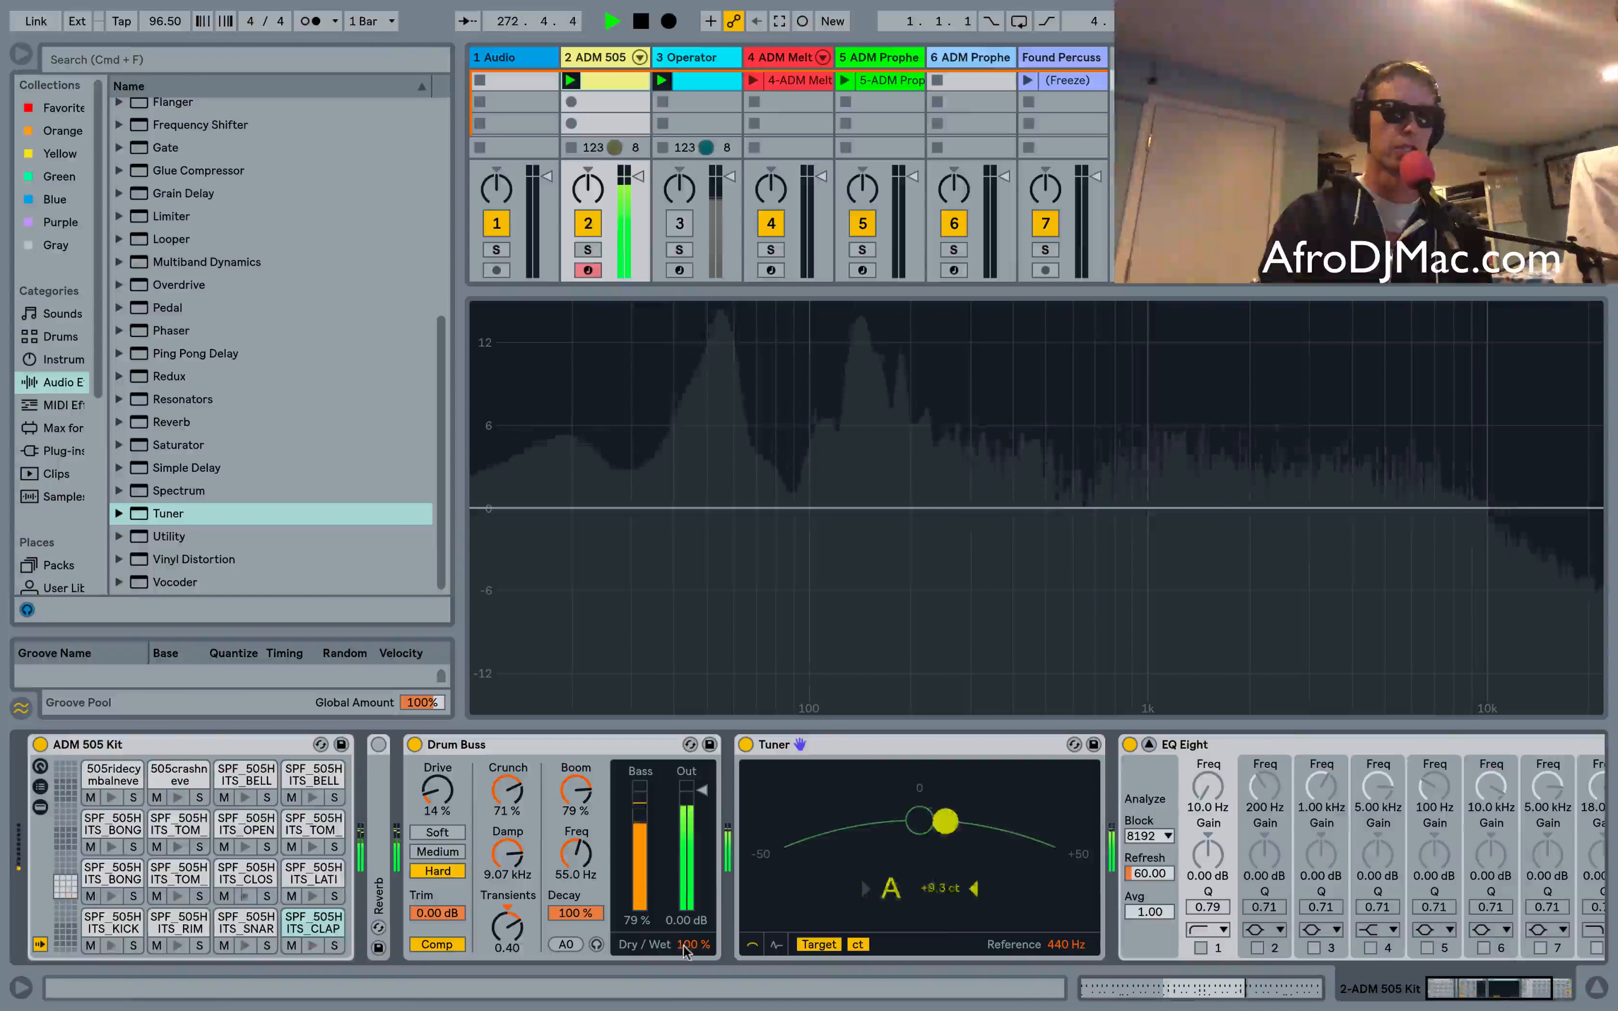
Set the Drum Buss Dry/Wet to 42%
left_click_drag(693, 945, 694, 1009)
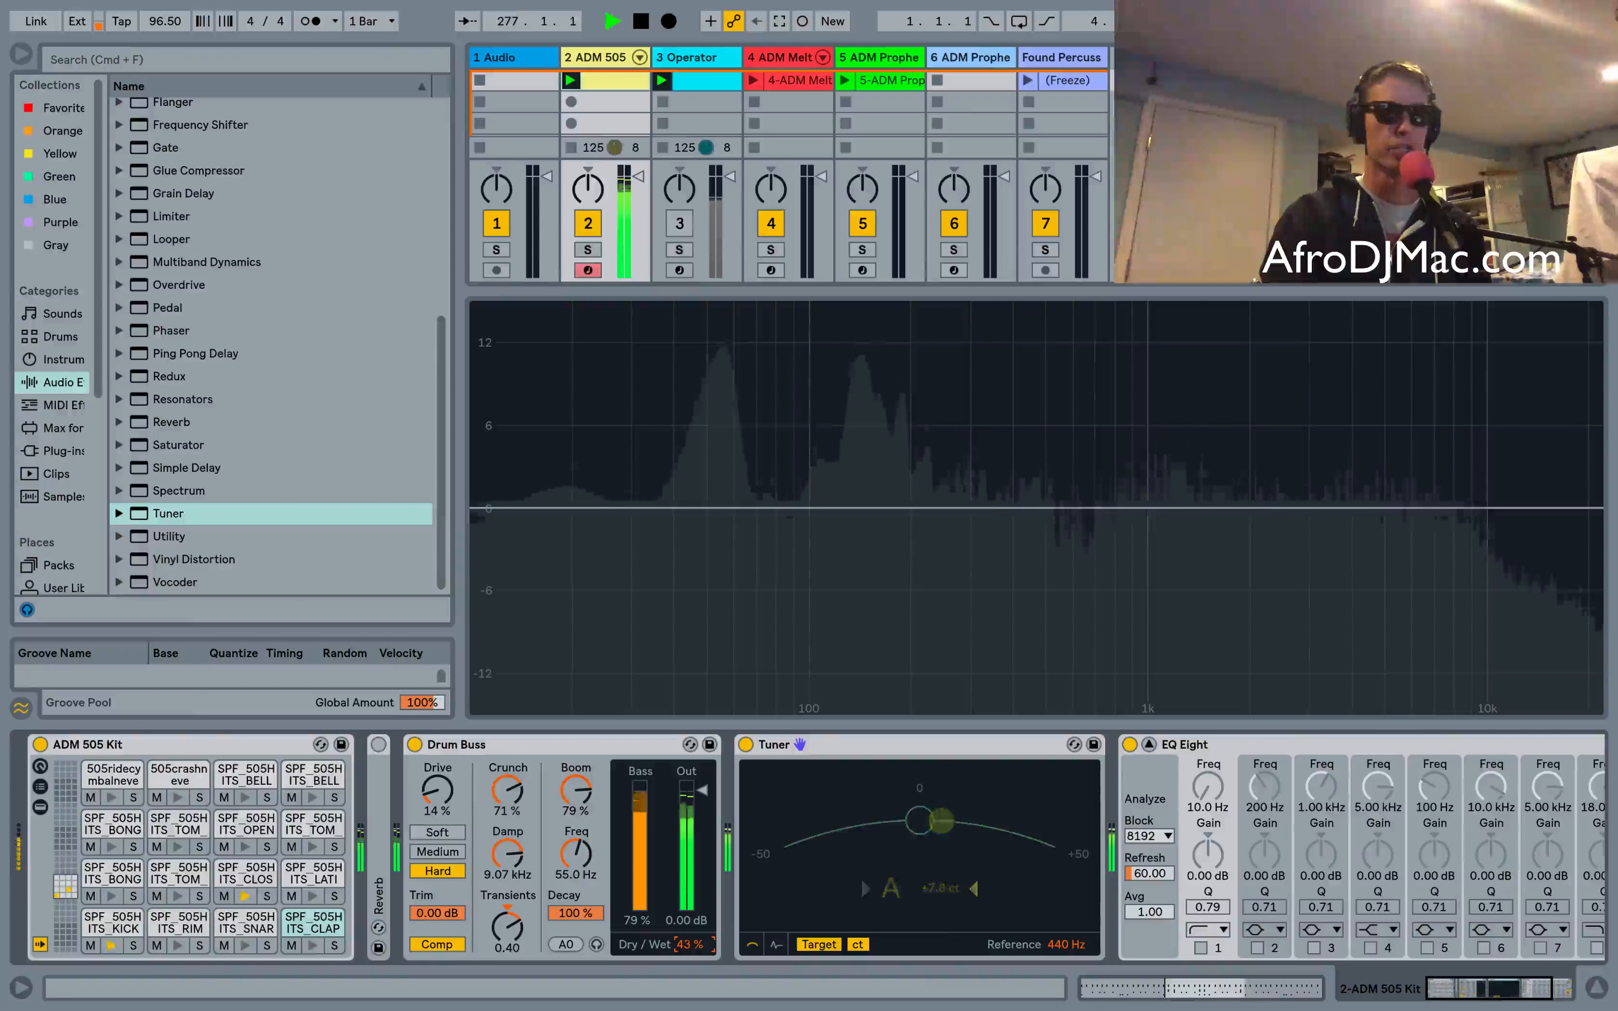
left_click(596, 743)
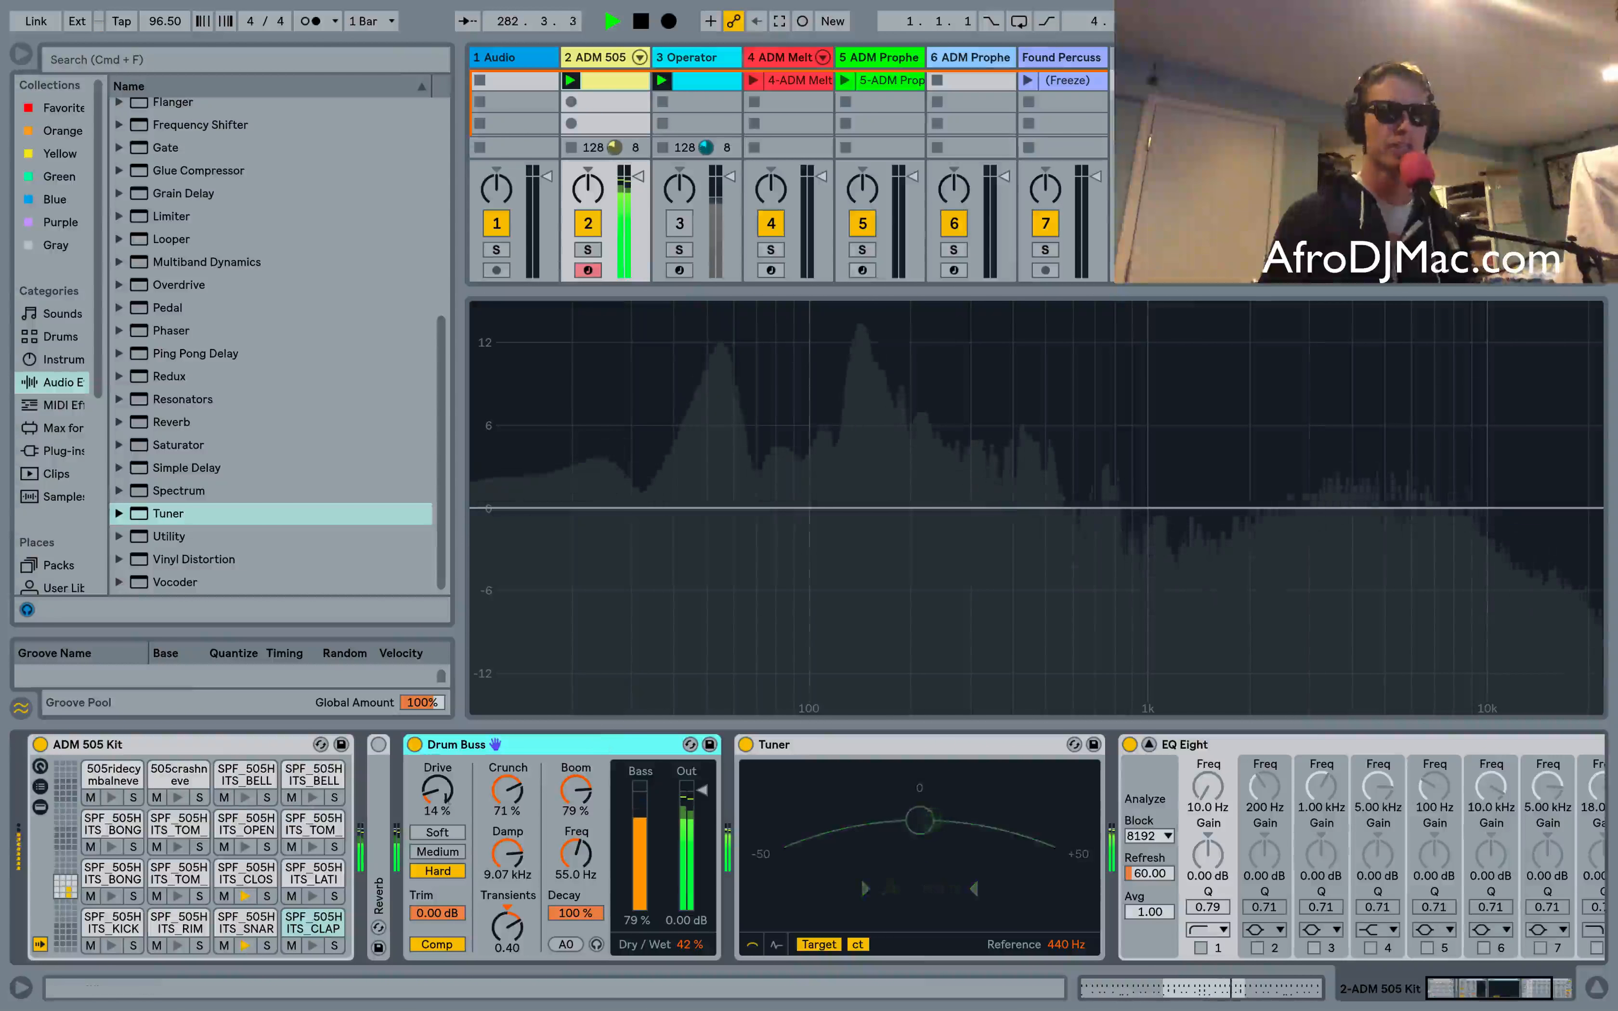
Switch the drive mode to Soft and set Drive to 31%
left_click(438, 852)
left_click_drag(440, 792, 440, 750)
left_click(437, 832)
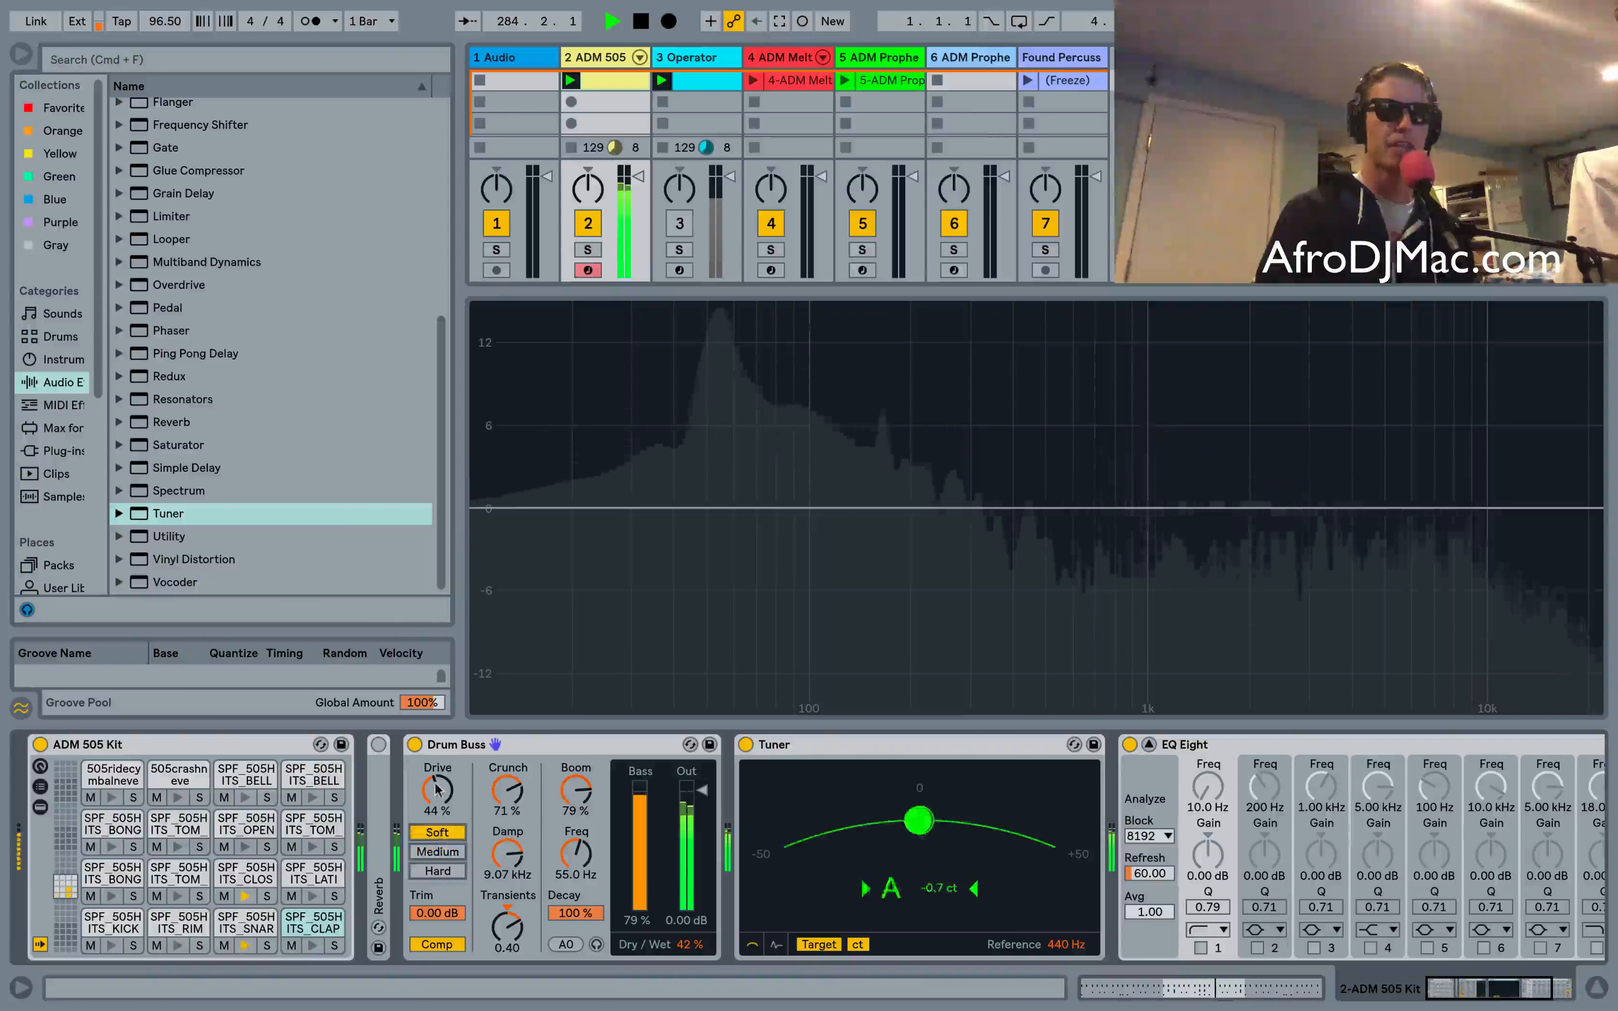
left_click_drag(438, 791, 437, 830)
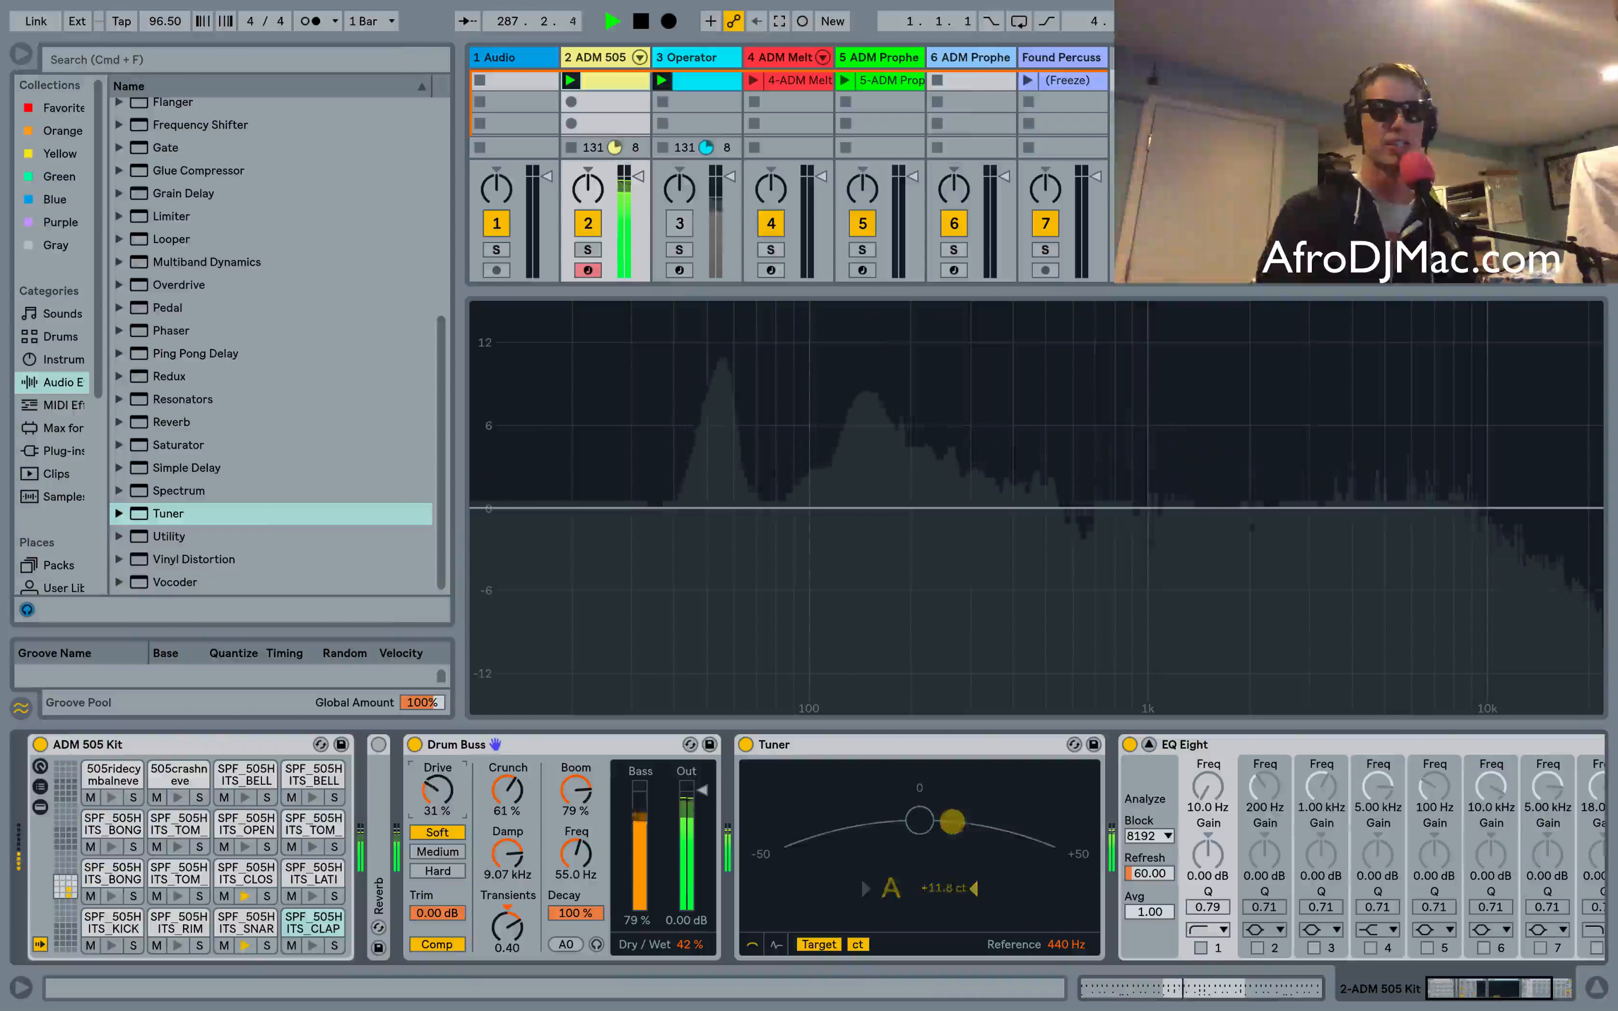